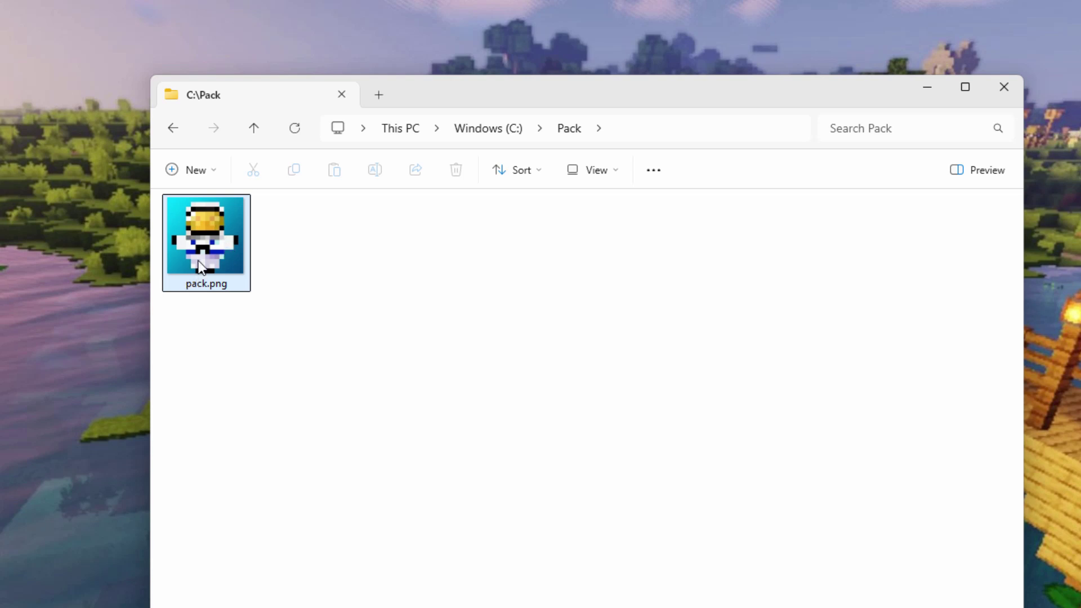
Step: Show the Minecraft Launcher's Java Edition installations, with Latest release 1.21.4 listed first
mouse_move(236, 274)
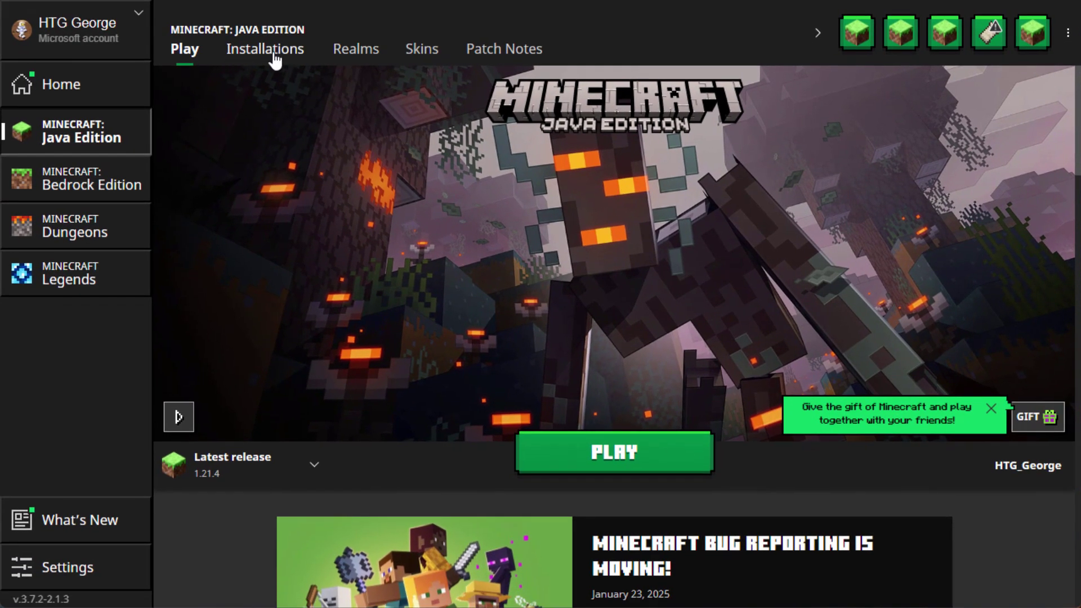
click(266, 54)
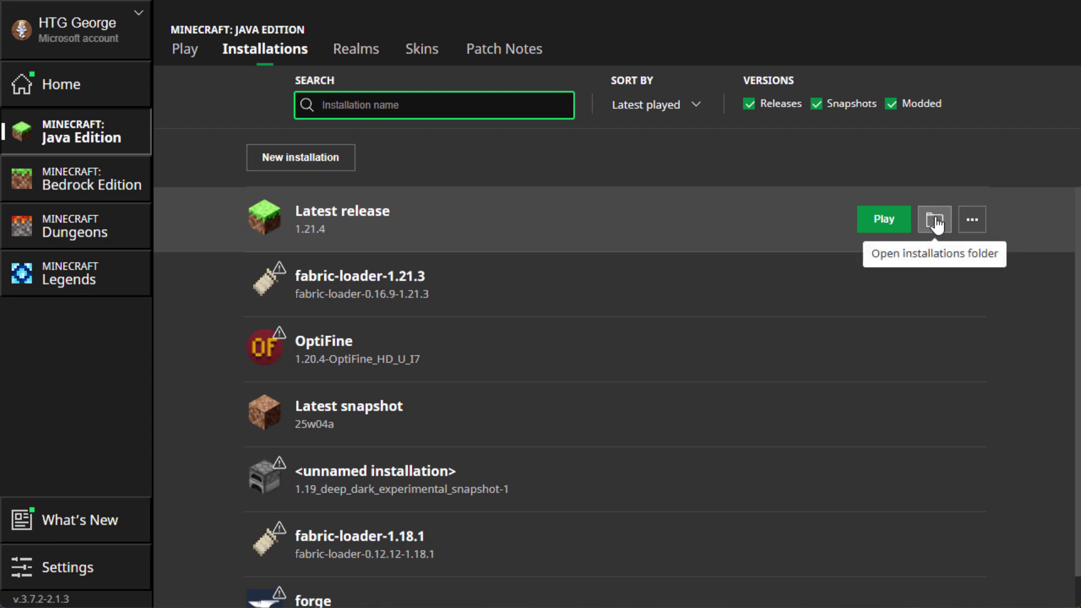
Step: Open the .minecraft versions folder from the installations and select the 1.21.4 version folder
click(935, 223)
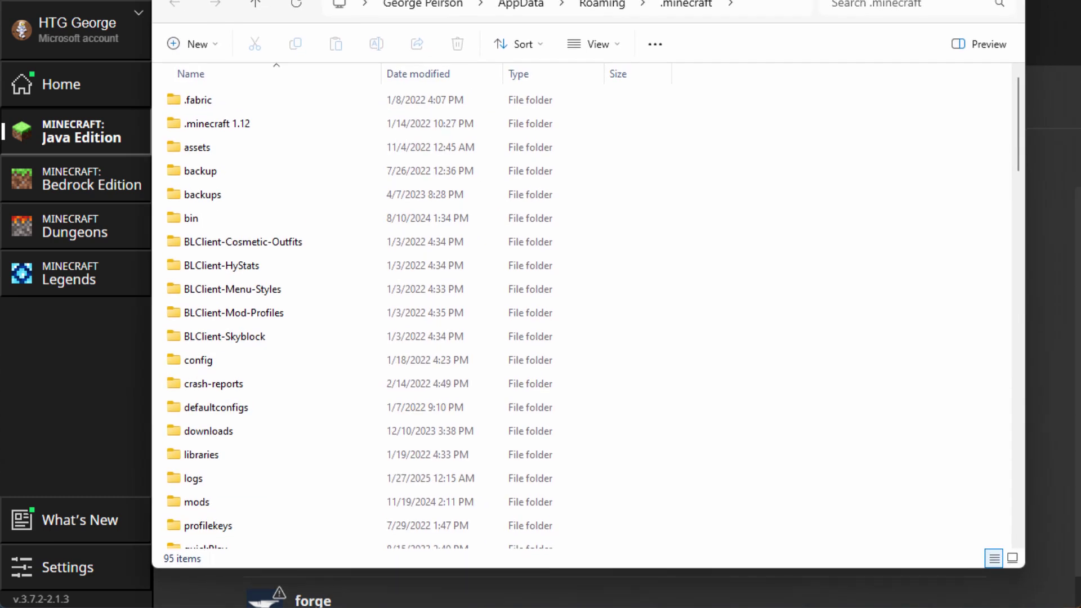
scroll(214, 252, down, 8)
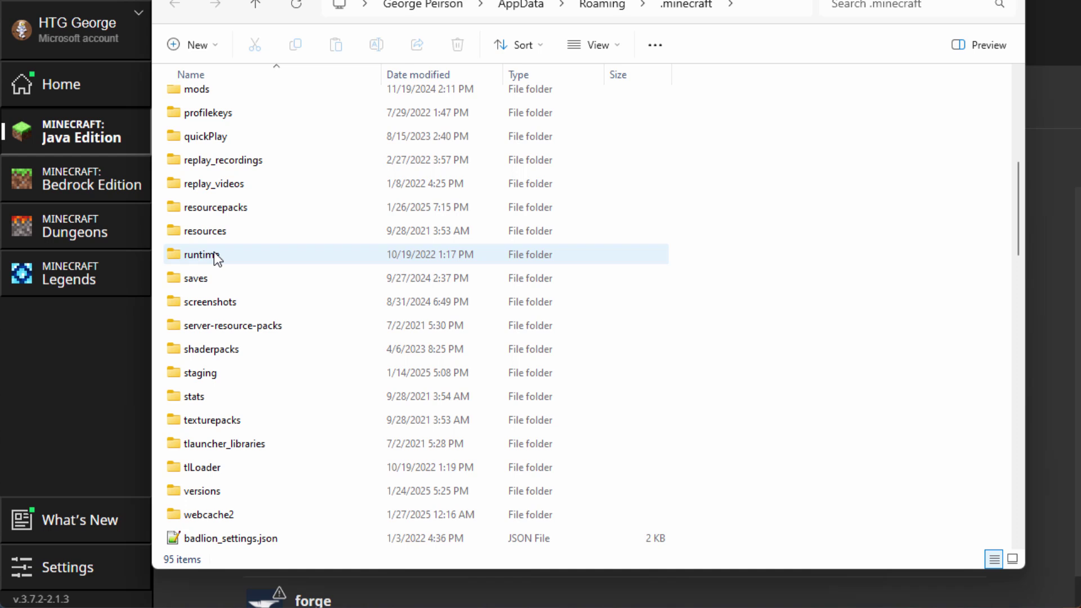
double_click(177, 354)
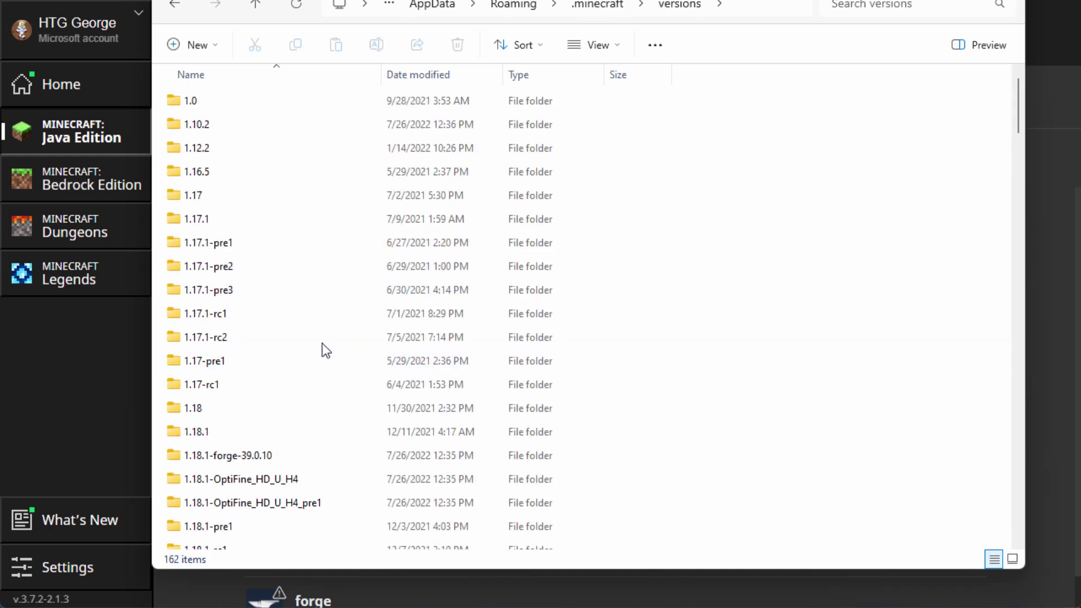
scroll(305, 315, down, 1)
scroll(303, 315, down, 4)
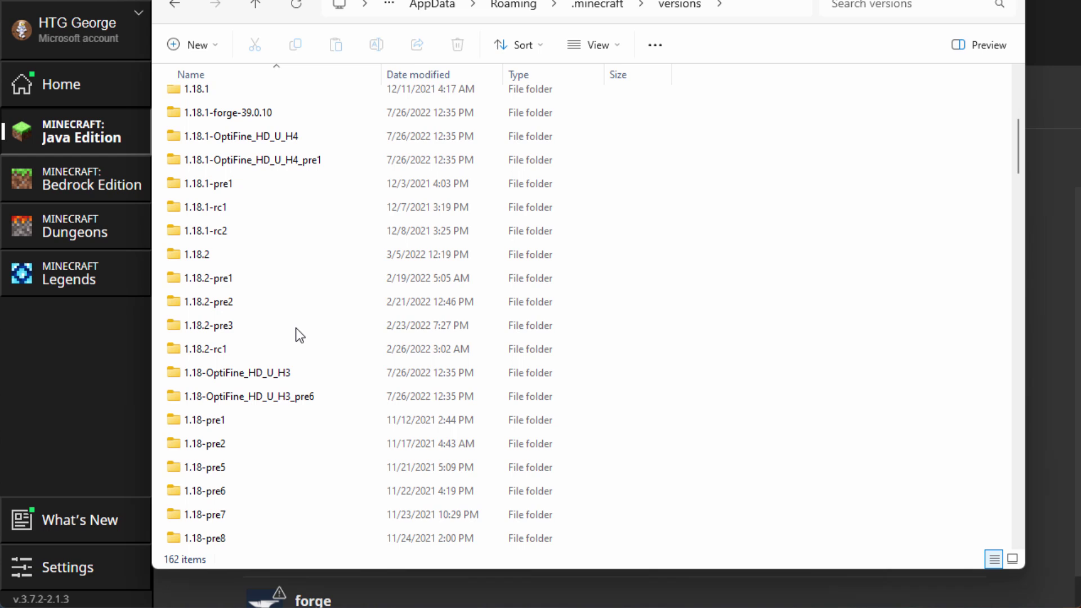
scroll(299, 324, down, 7)
scroll(298, 323, down, 15)
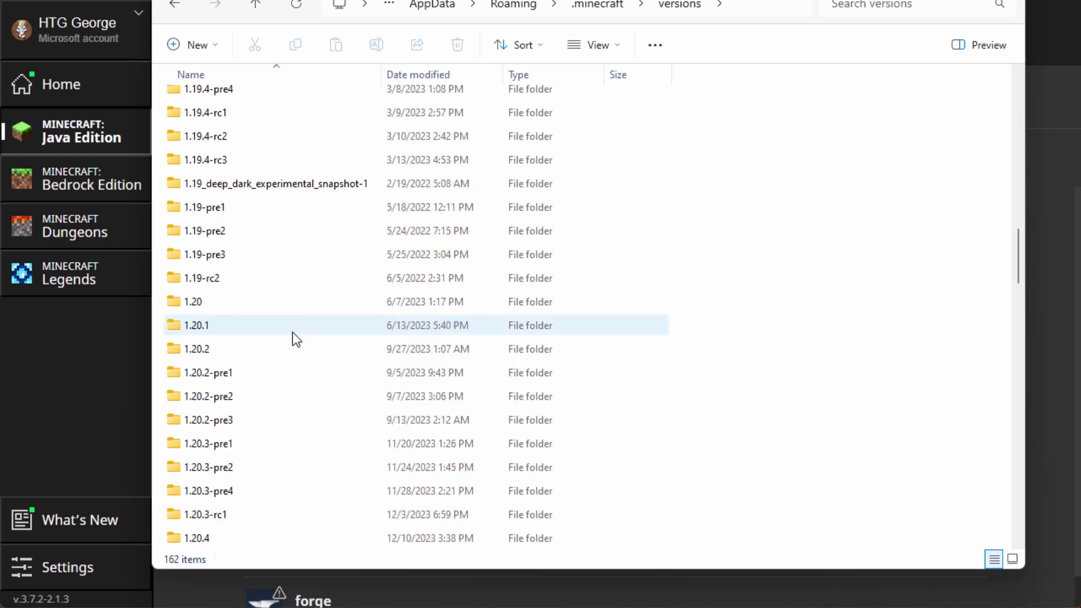
scroll(292, 334, down, 3)
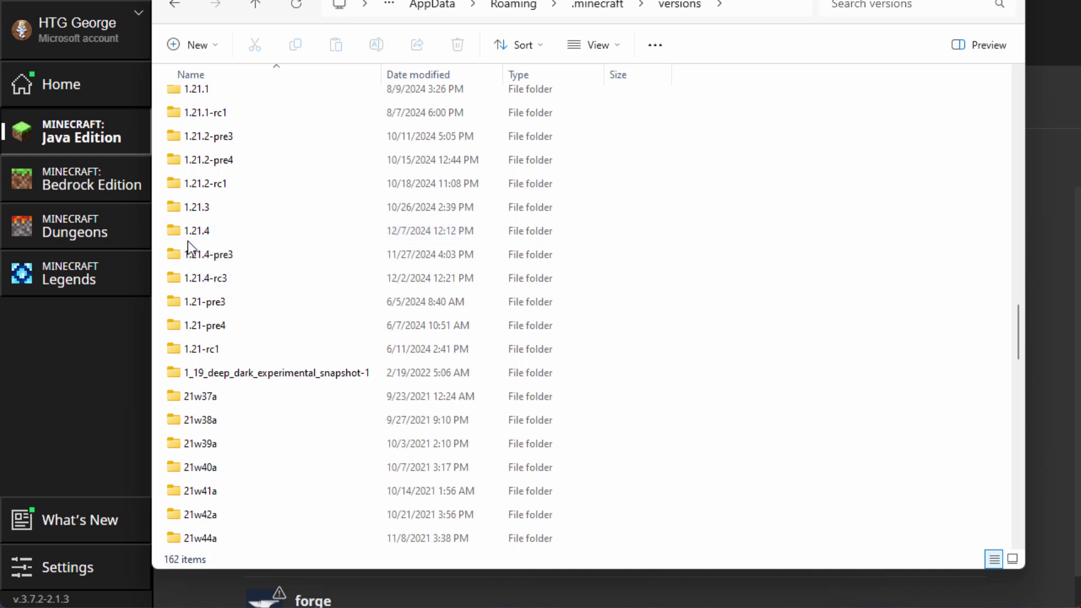
click(231, 231)
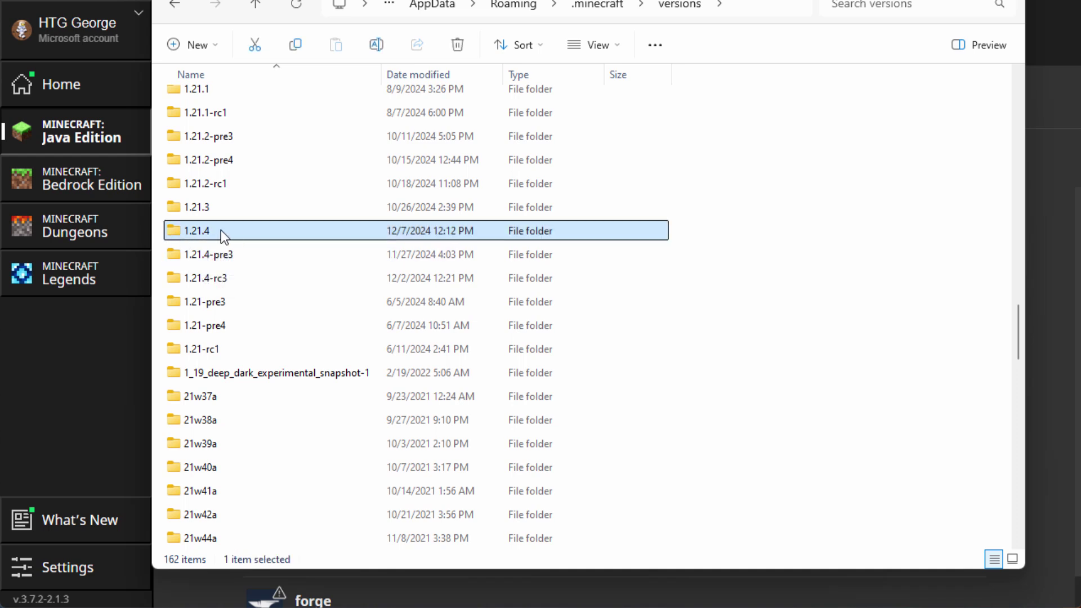
double_click(172, 230)
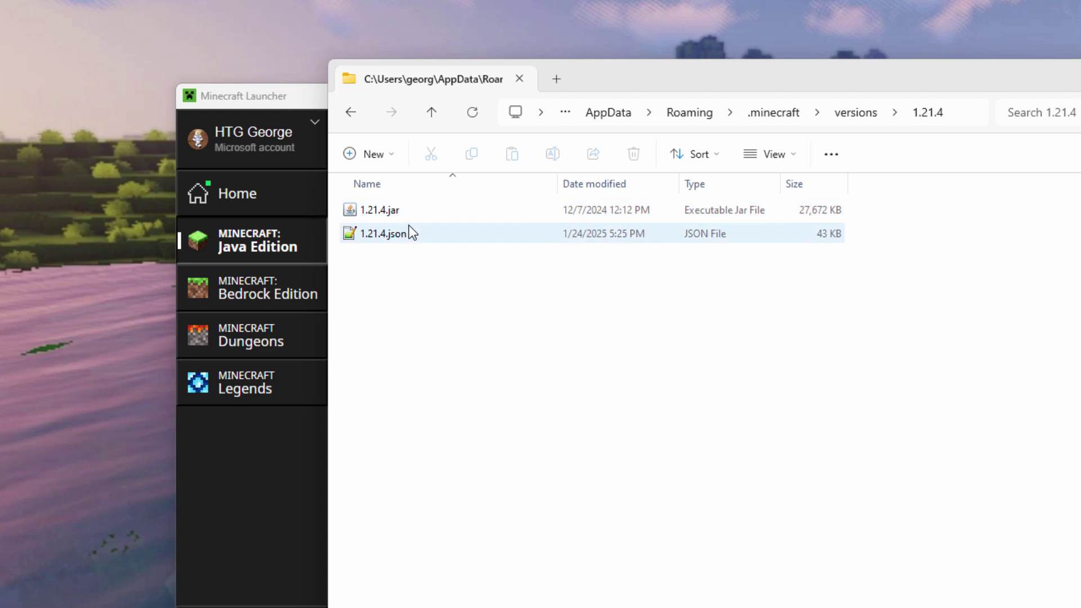
click(798, 150)
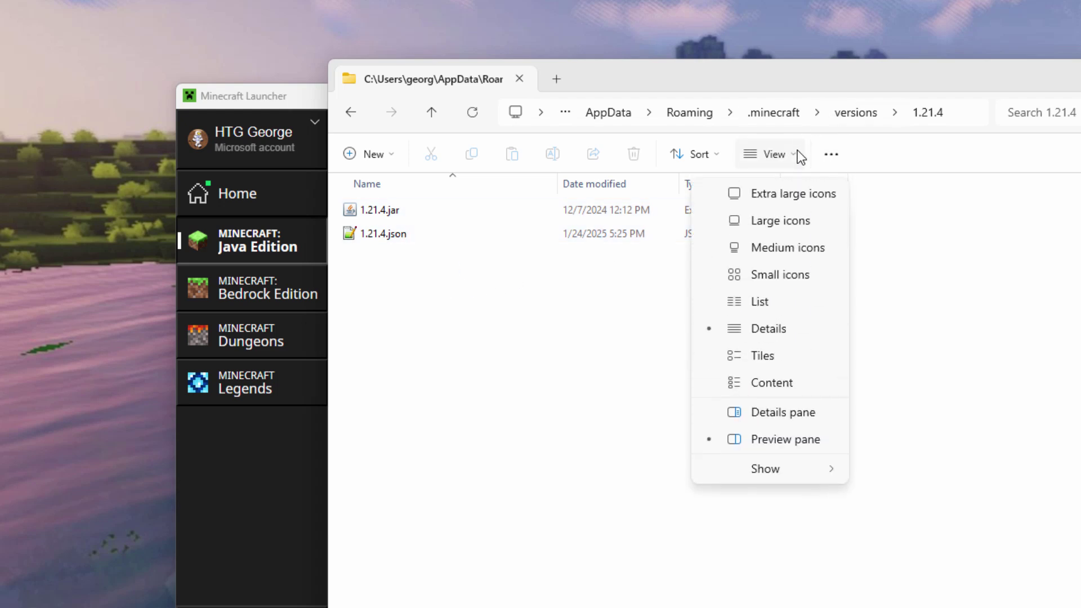
mouse_move(785, 465)
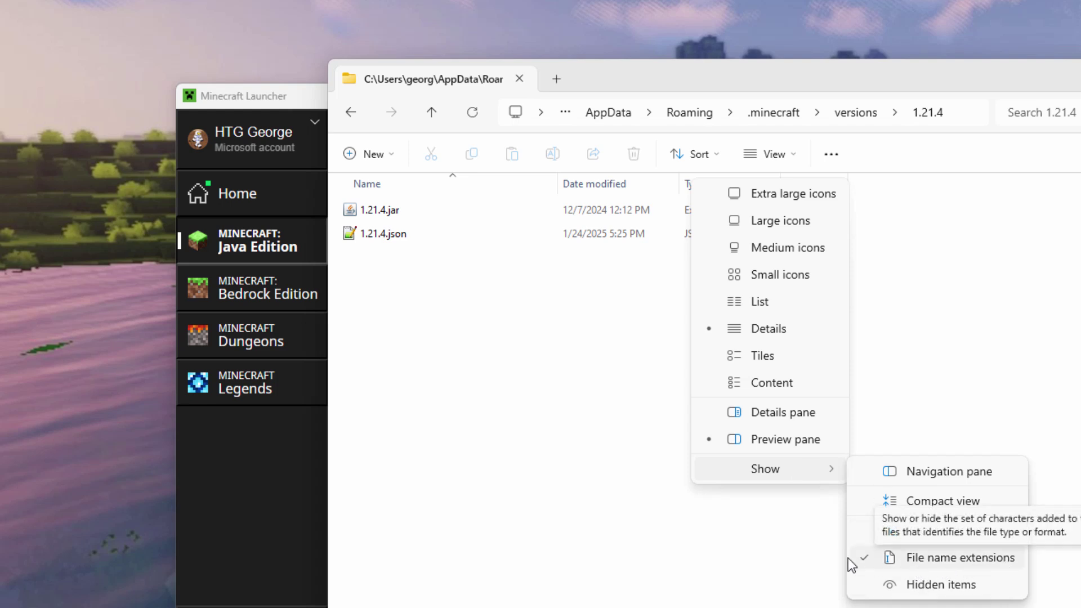
click(789, 550)
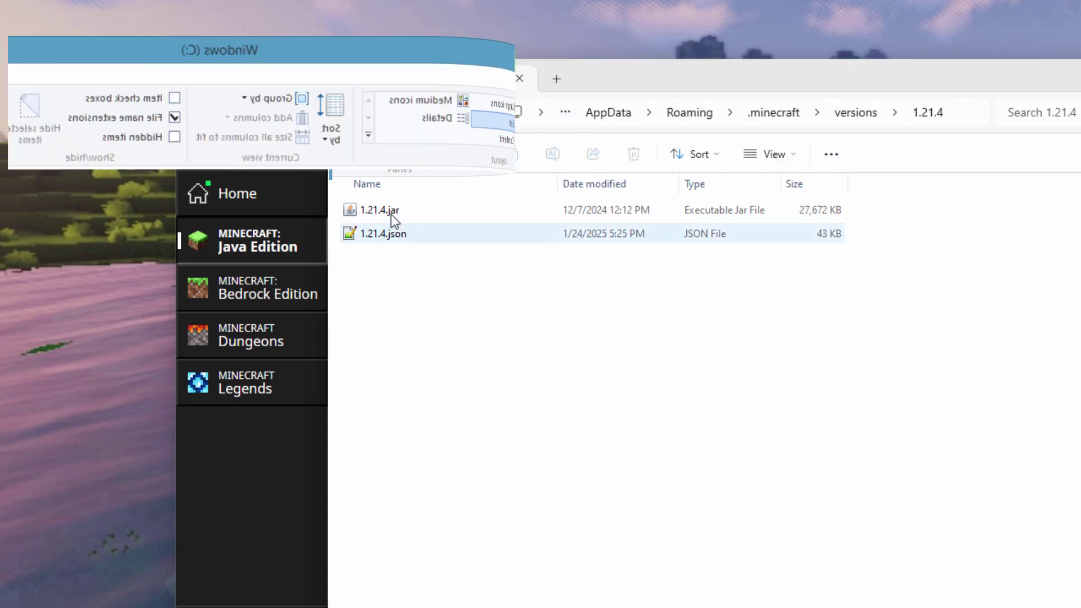
click(355, 211)
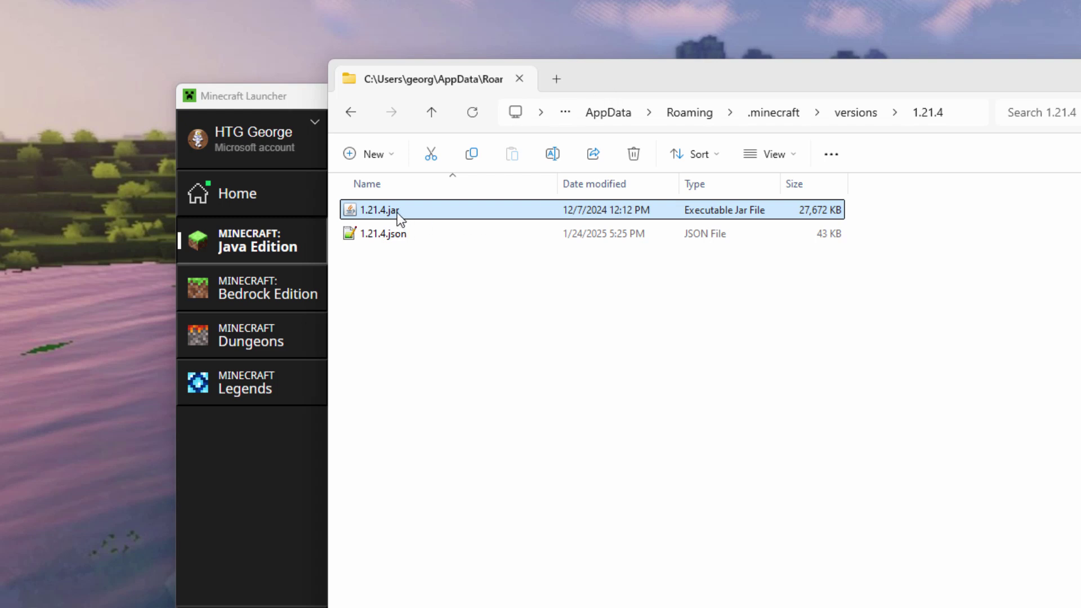
Step: Copy 1.21.4.jar into the C:\Pack folder and close the versions window
drag(684, 83, 807, 165)
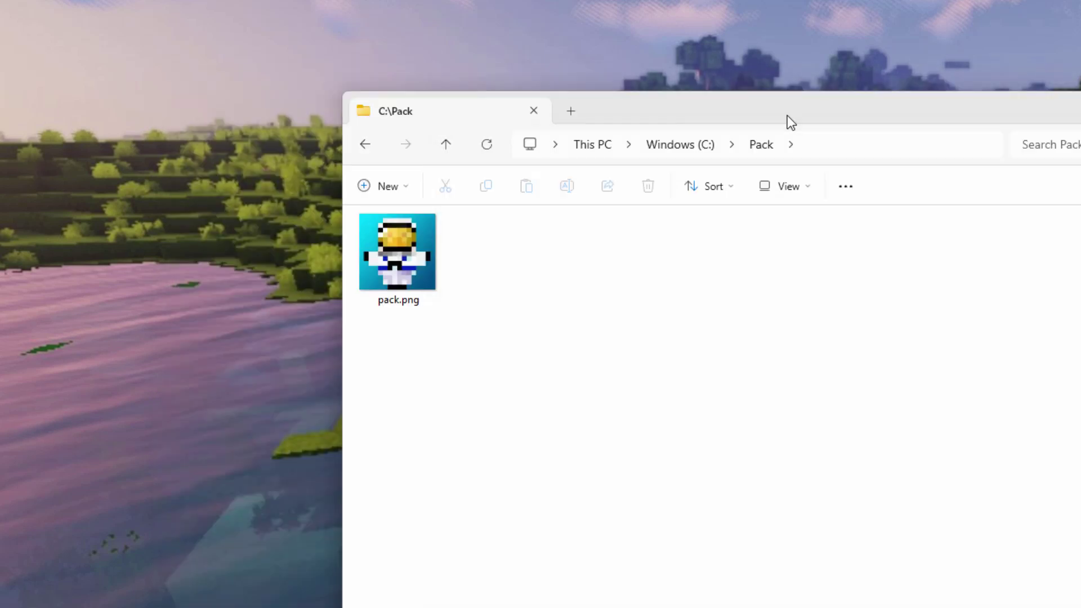
drag(789, 120, 649, 143)
click(1064, 279)
drag(507, 292, 366, 313)
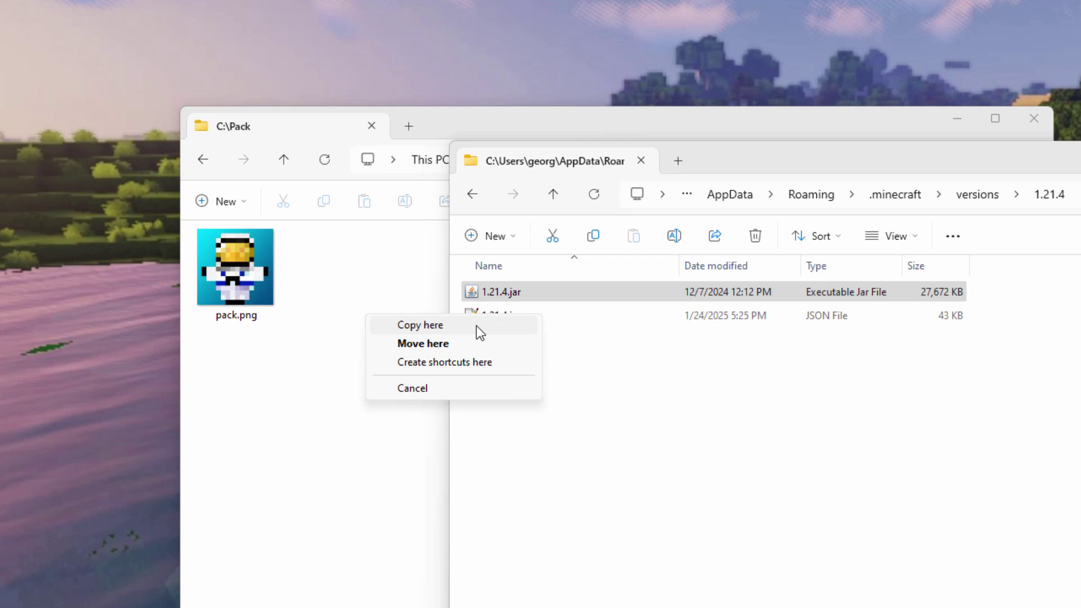
click(424, 326)
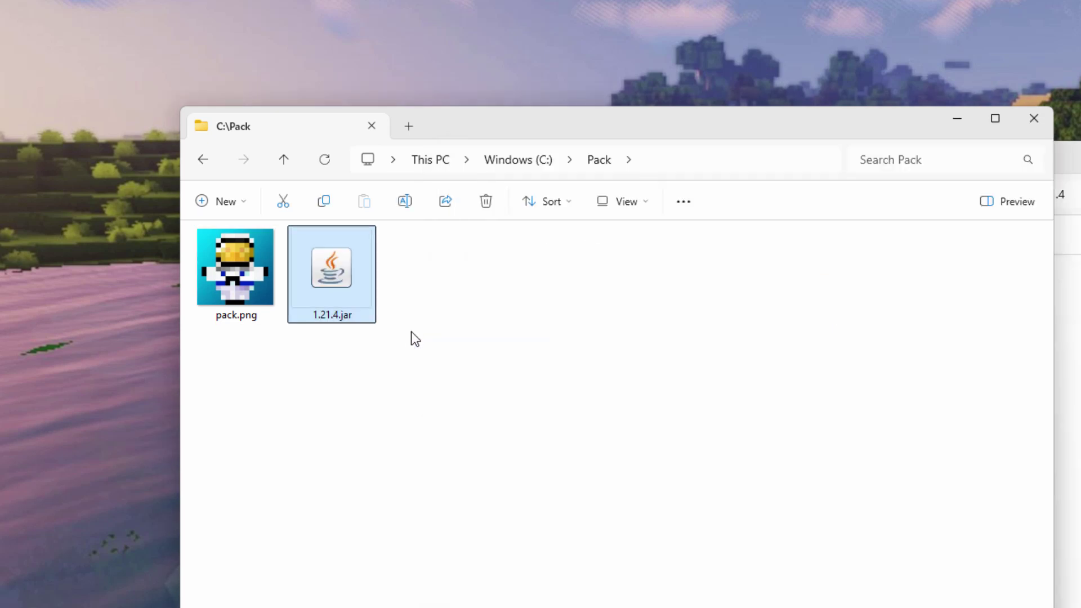
key(alt+Tab)
click(913, 149)
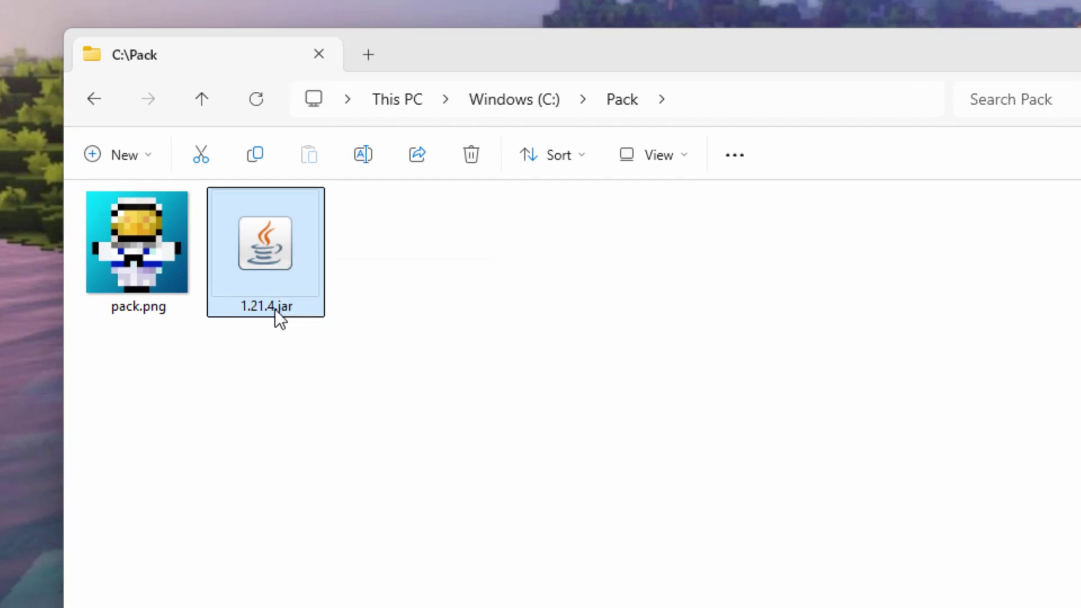
Step: Rename the copied 1.21.4.jar to 1.21.4.zip, accepting the extension change
click(300, 307)
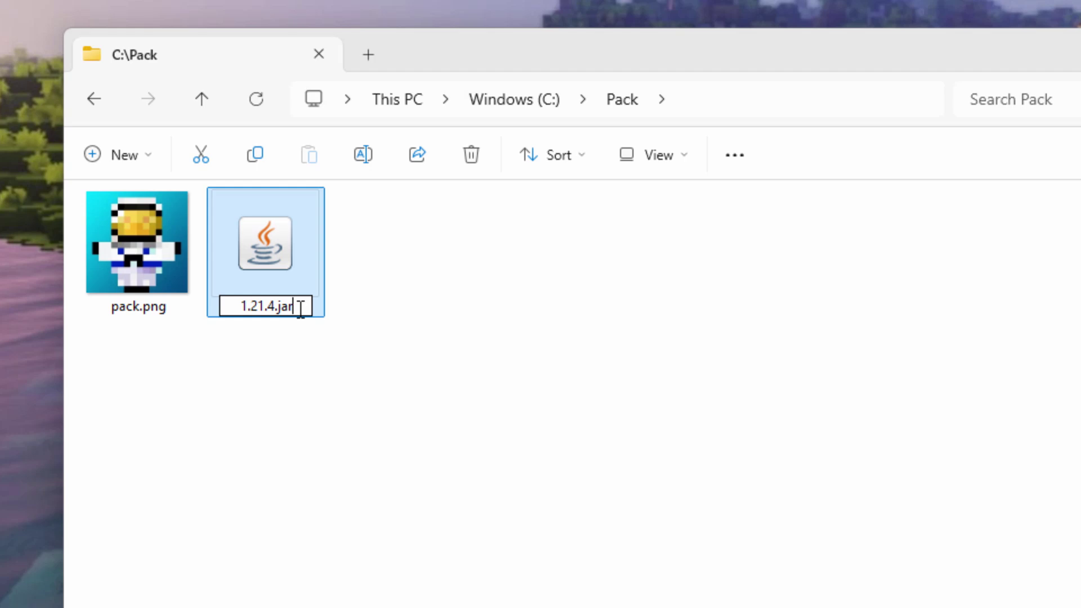
key(BackSpace)
key(BackSpace)
key(BackSpace)
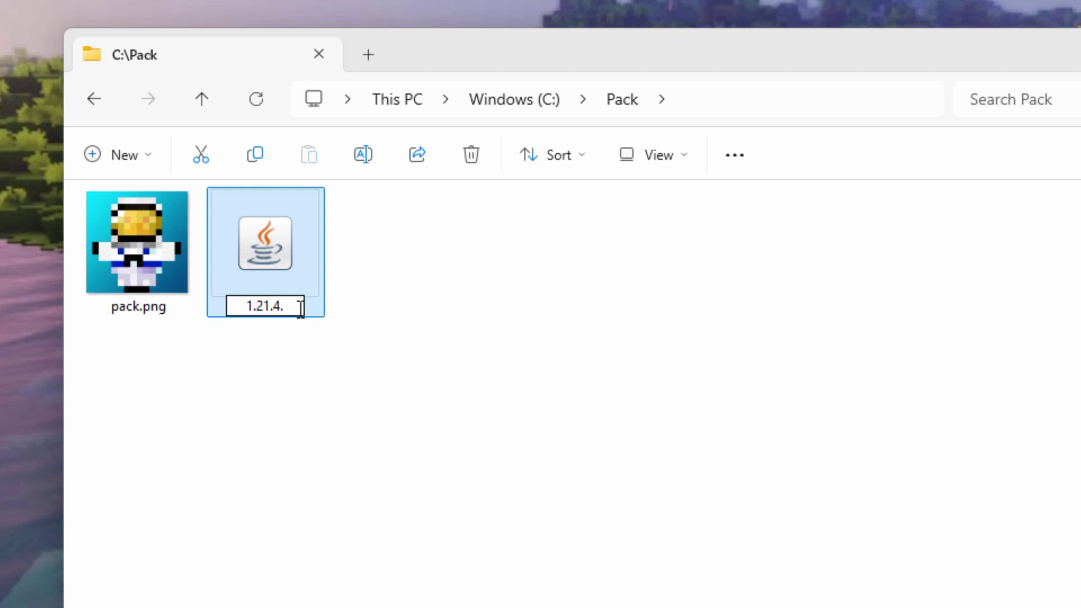
text(zip)
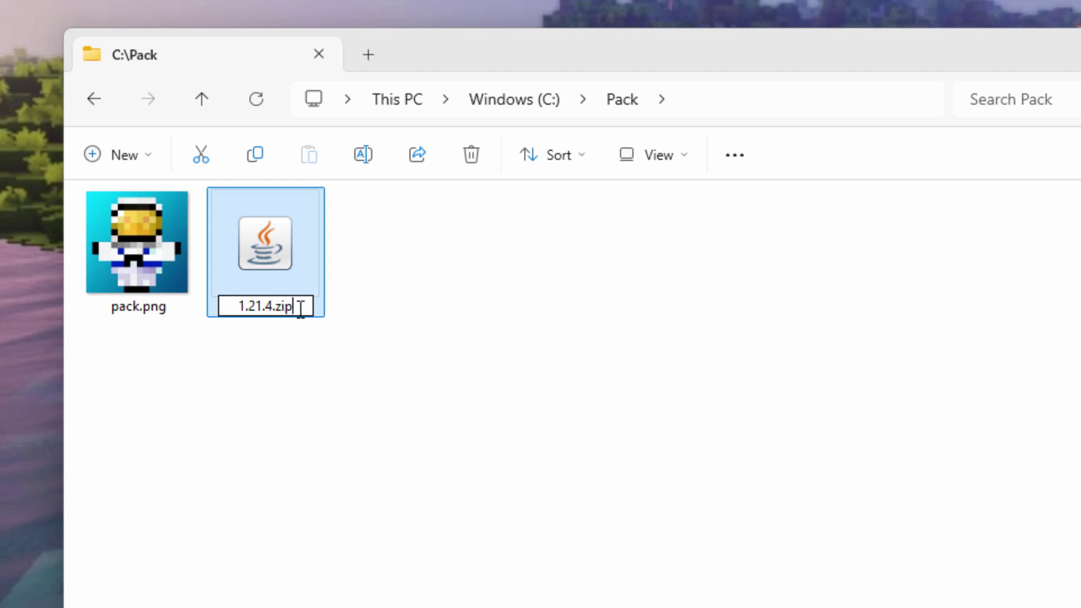
key(Return)
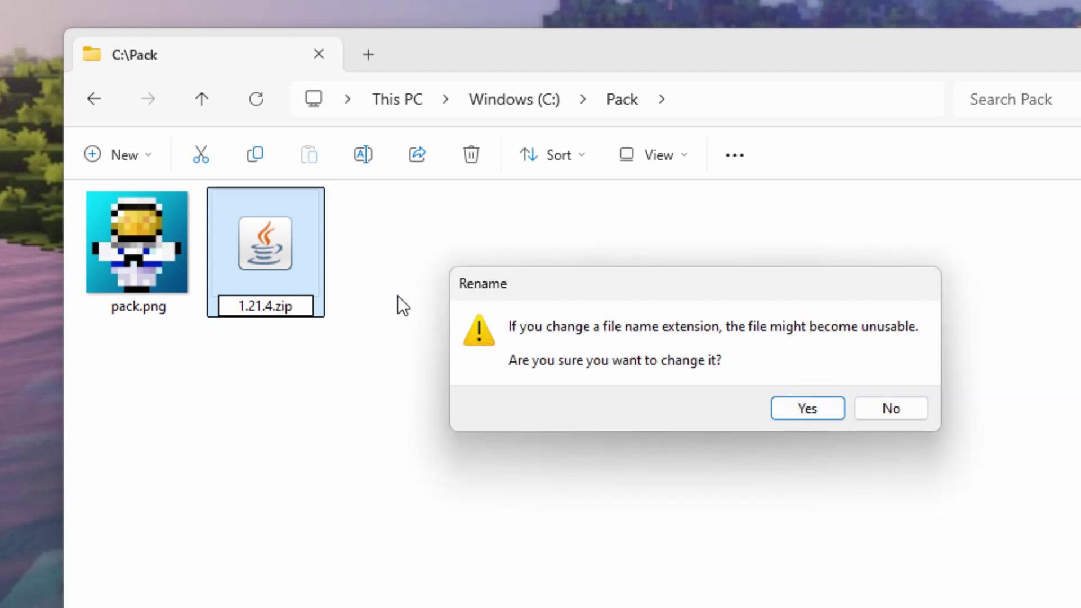
click(805, 411)
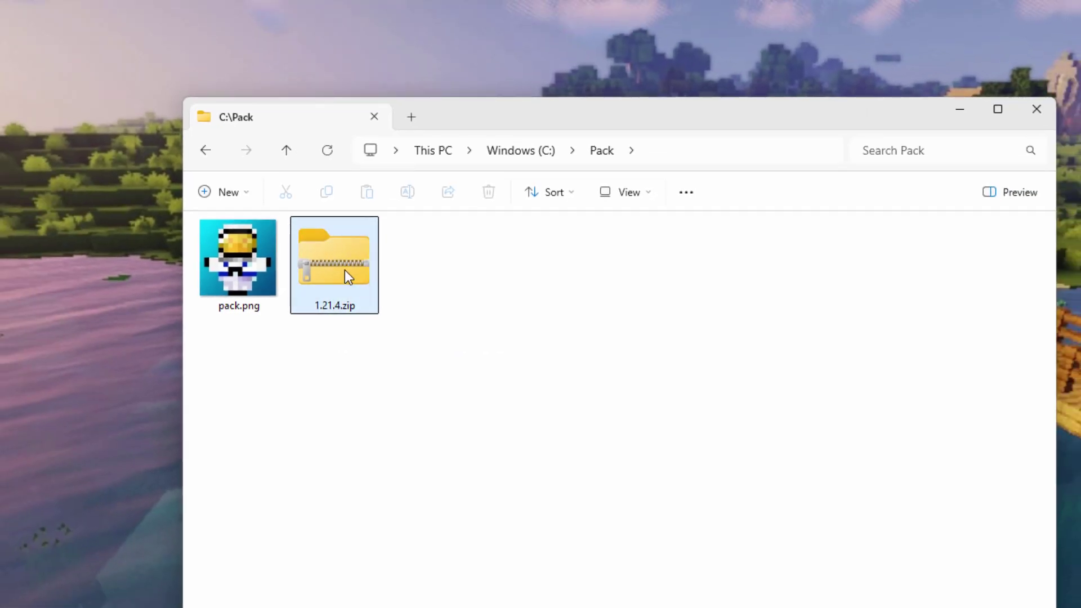
Step: Open 1.21.4.zip in a separate Explorer window beside the C:\Pack window
right_click(345, 269)
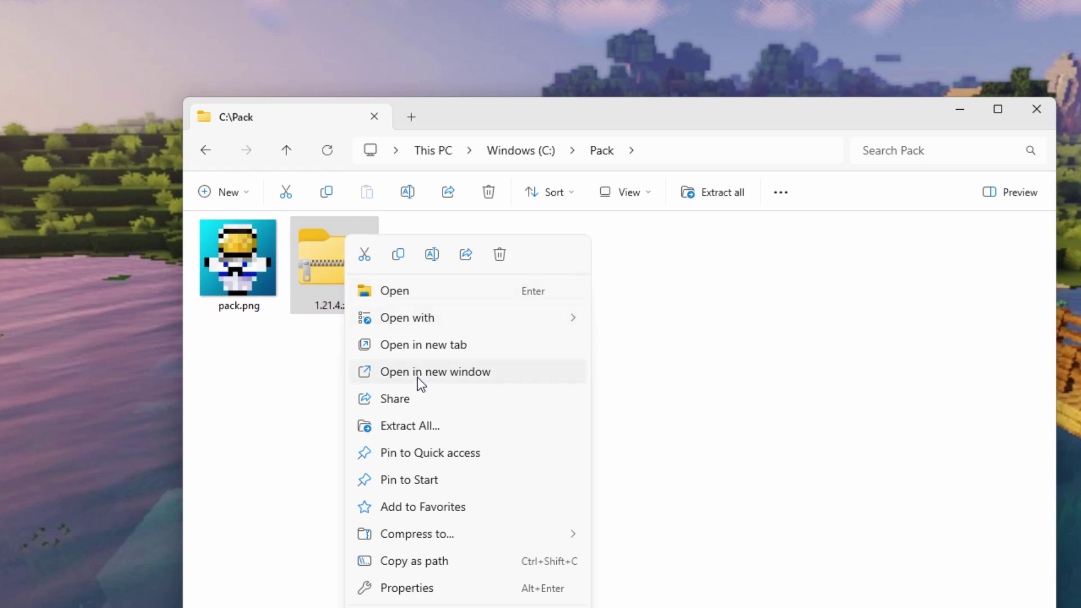
click(485, 374)
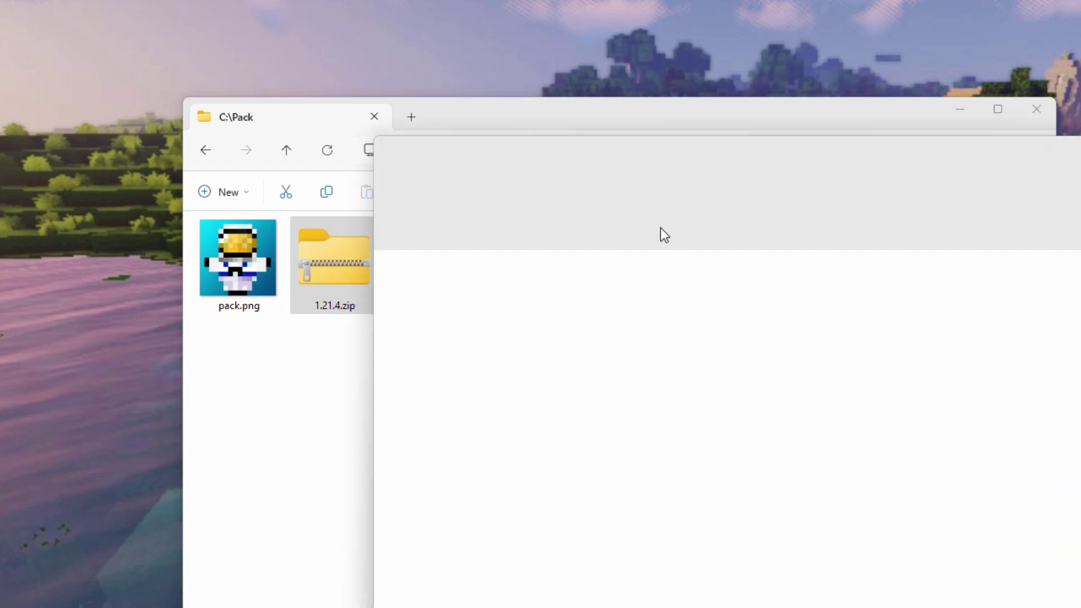
drag(678, 153, 727, 30)
click(391, 191)
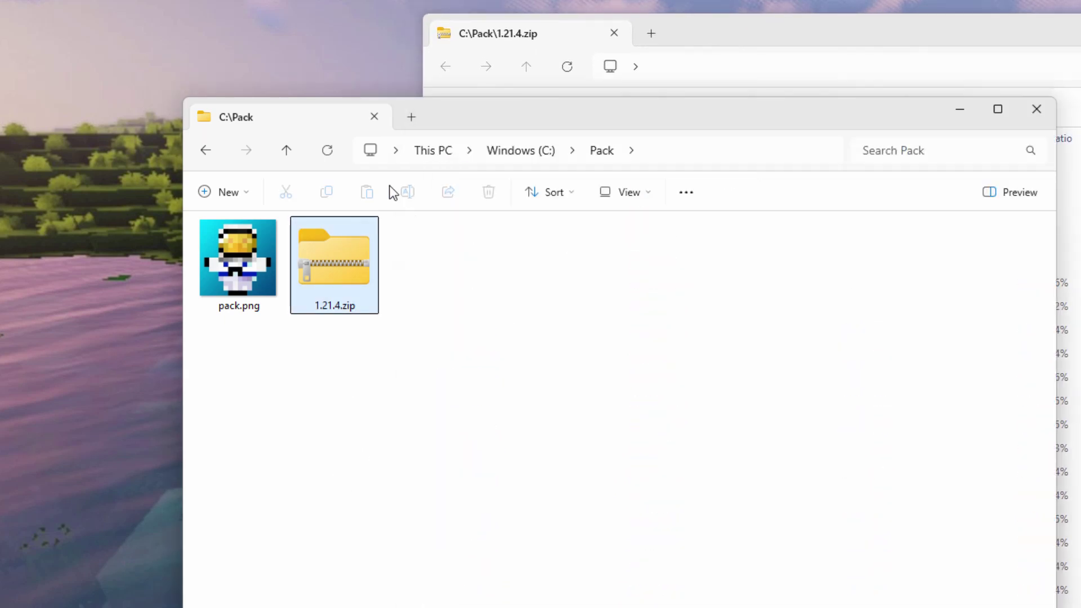
drag(467, 120, 412, 189)
click(754, 50)
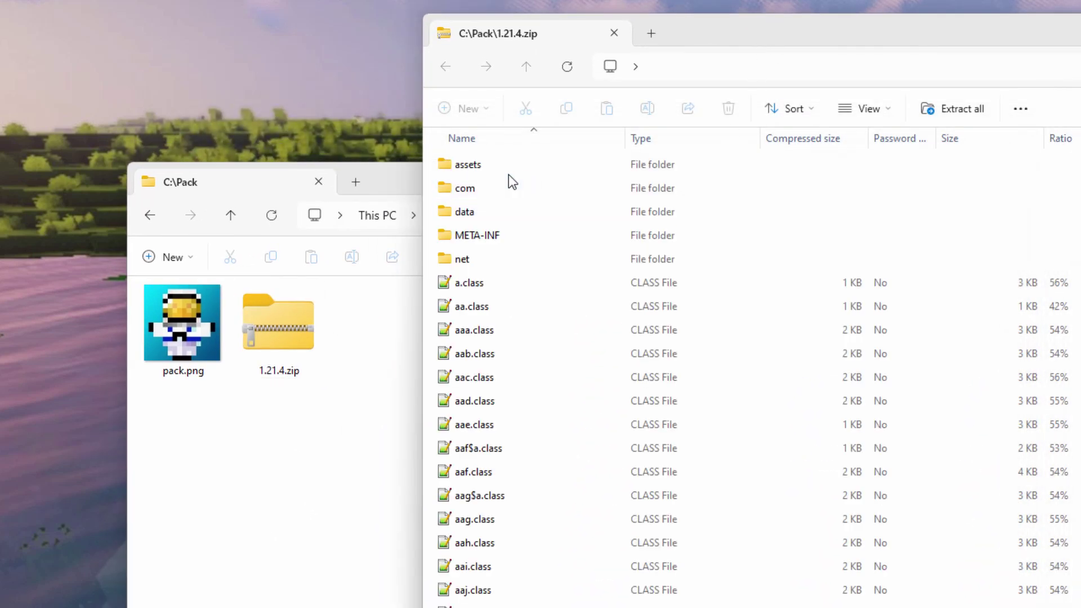
Step: Navigate inside the zip through assets, minecraft, textures, gui, sprites to the widget folder
double_click(448, 168)
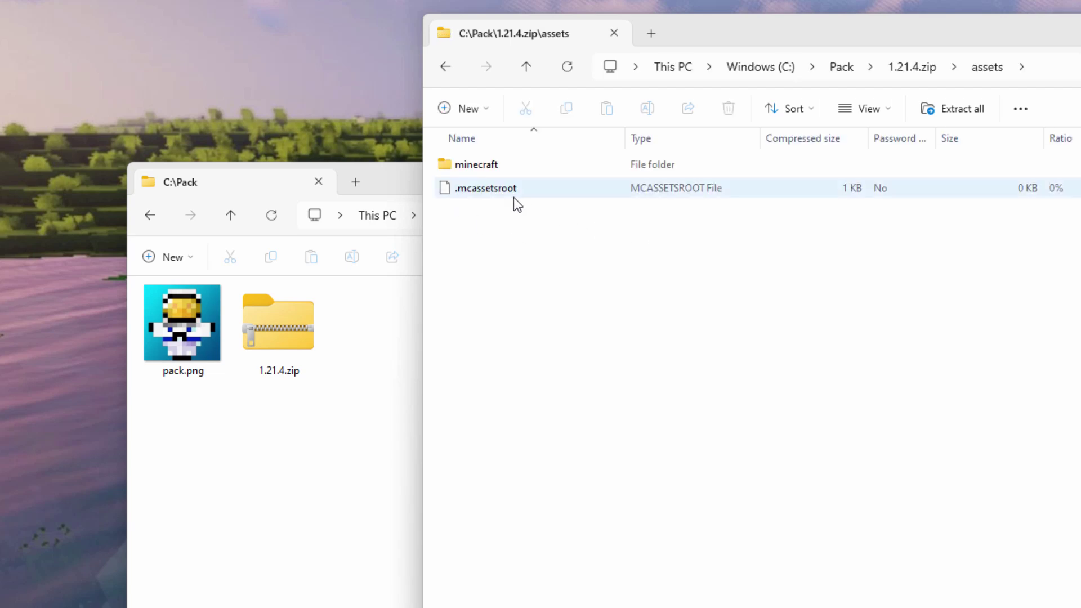
double_click(445, 166)
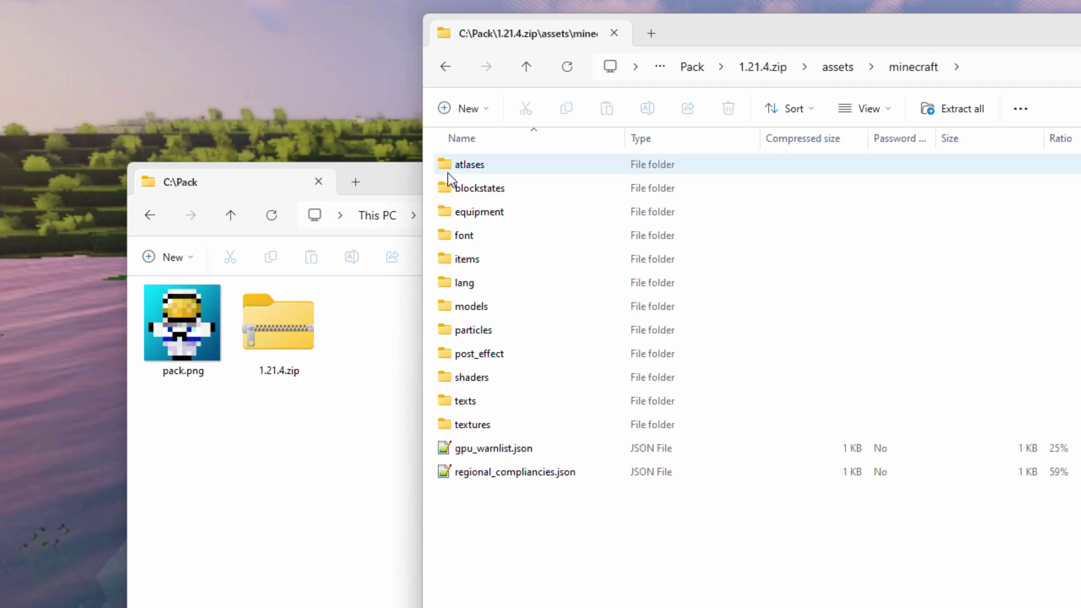
double_click(450, 421)
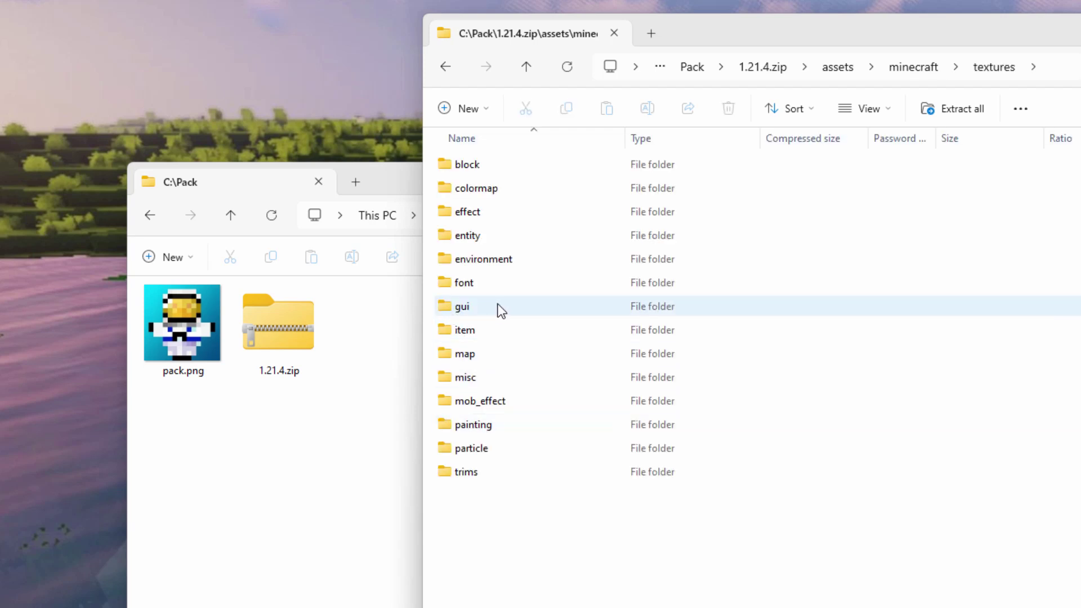
double_click(452, 310)
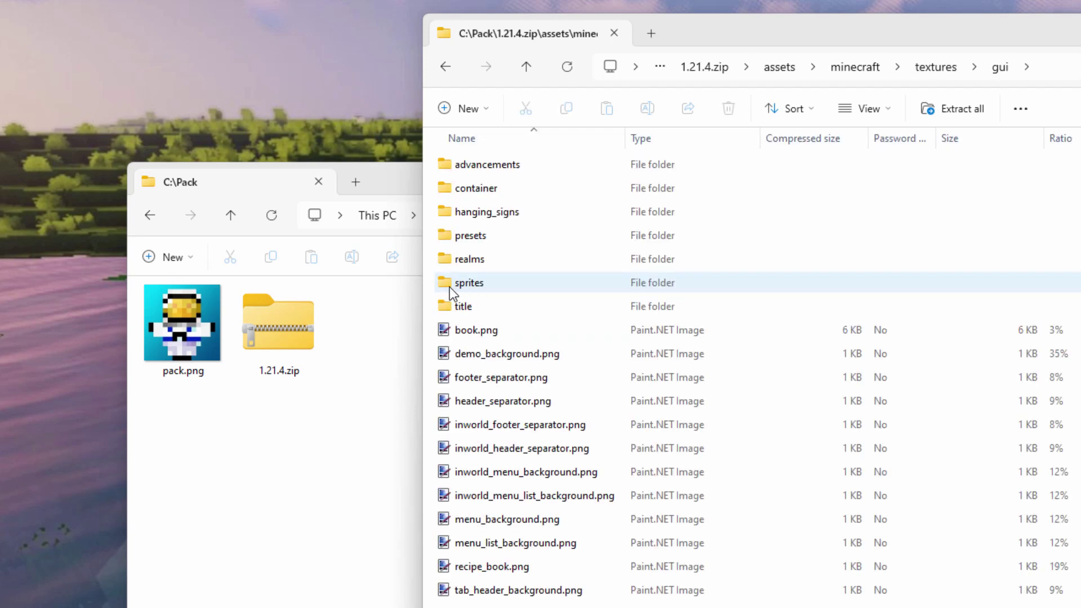
double_click(450, 286)
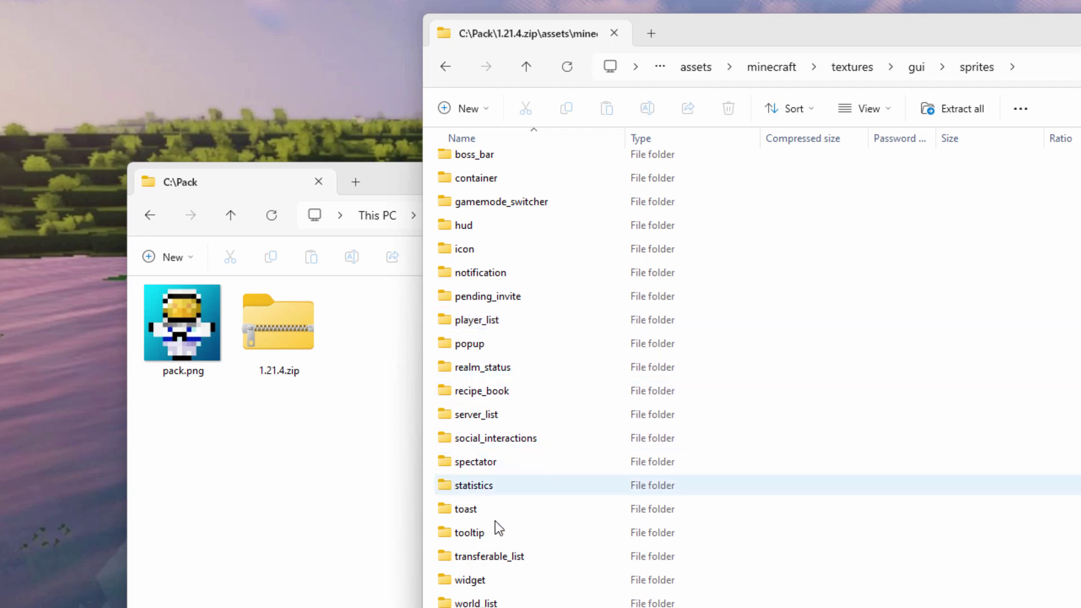
double_click(448, 580)
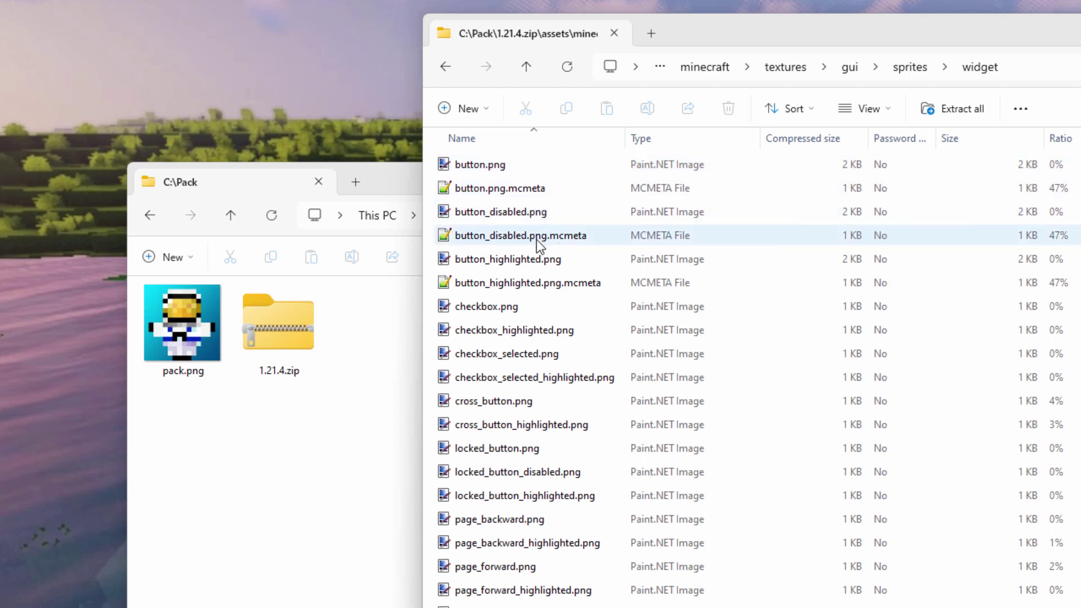
Step: Copy button.png, button_disabled.png and button_highlighted.png into C:\Pack, shown as extra large icons
click(523, 164)
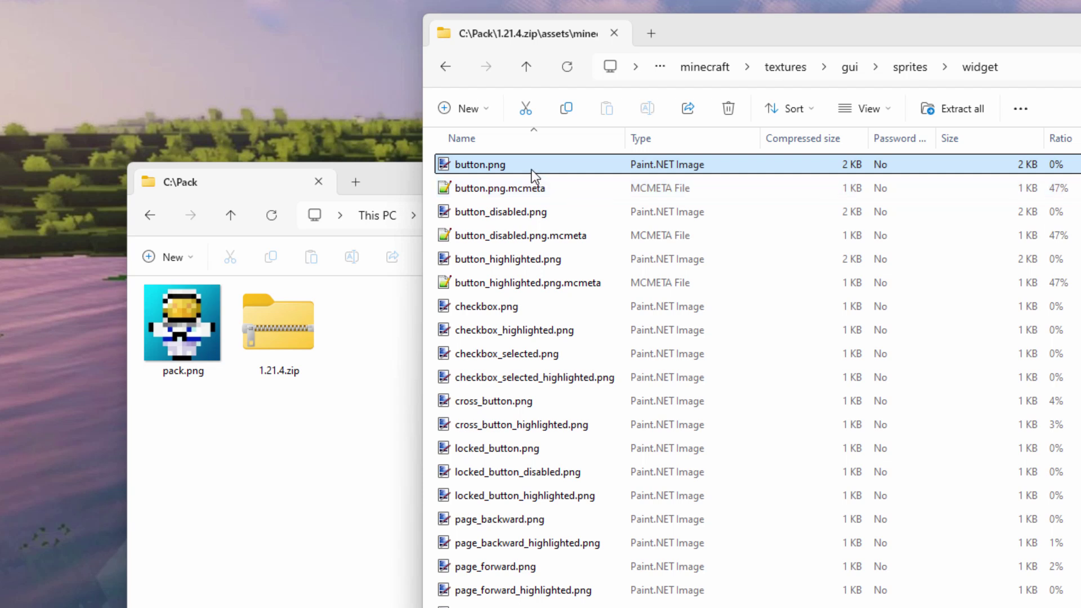
key(ctrl)
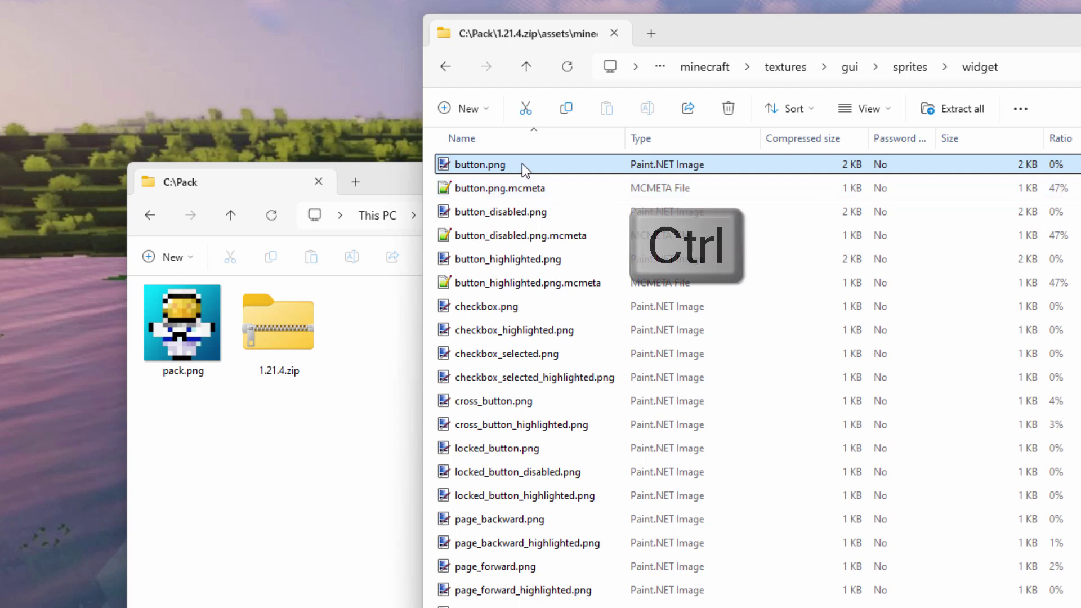
ctrl+click(510, 212)
ctrl+click(513, 260)
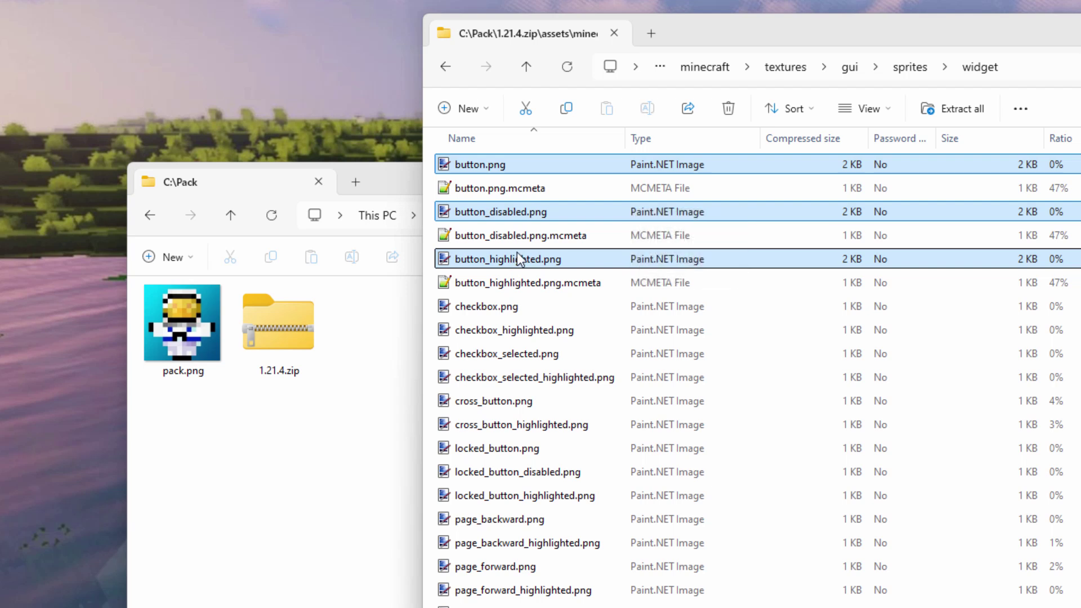
drag(518, 262, 317, 472)
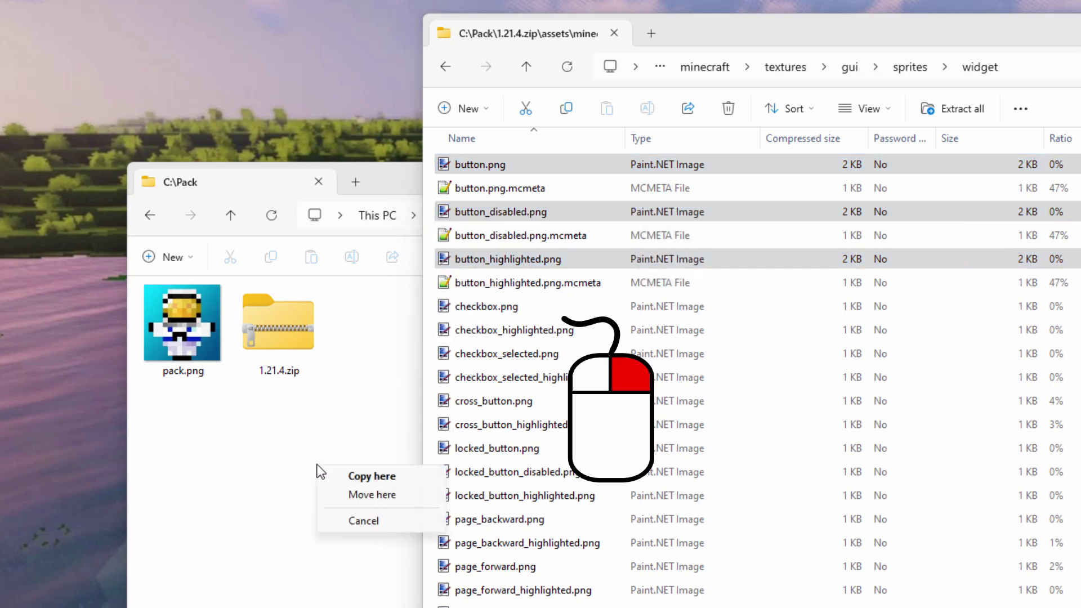
click(358, 478)
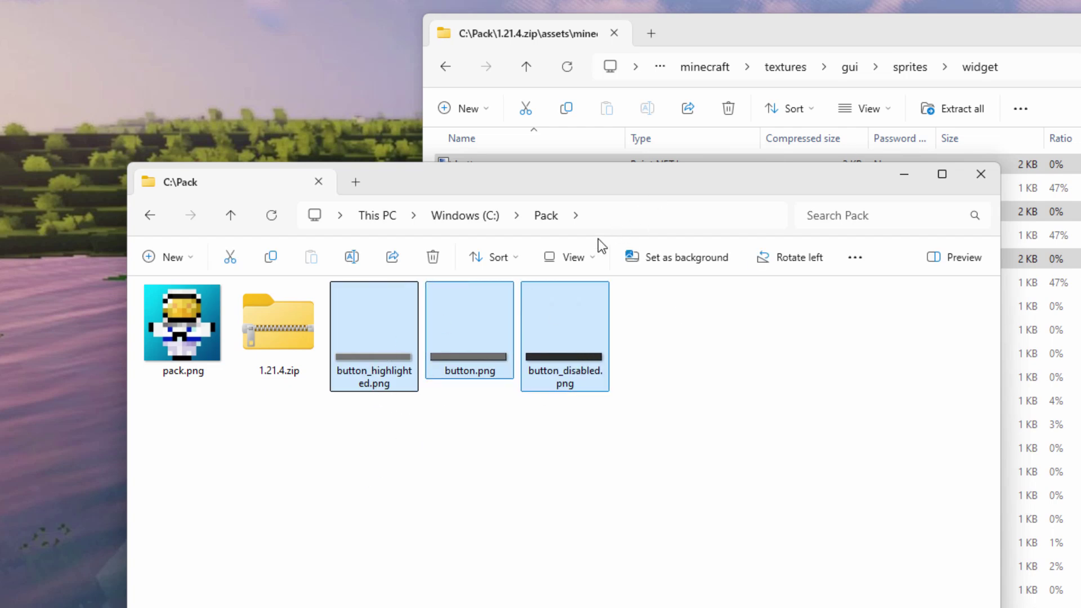
key(ctrl+f)
click(595, 255)
click(587, 296)
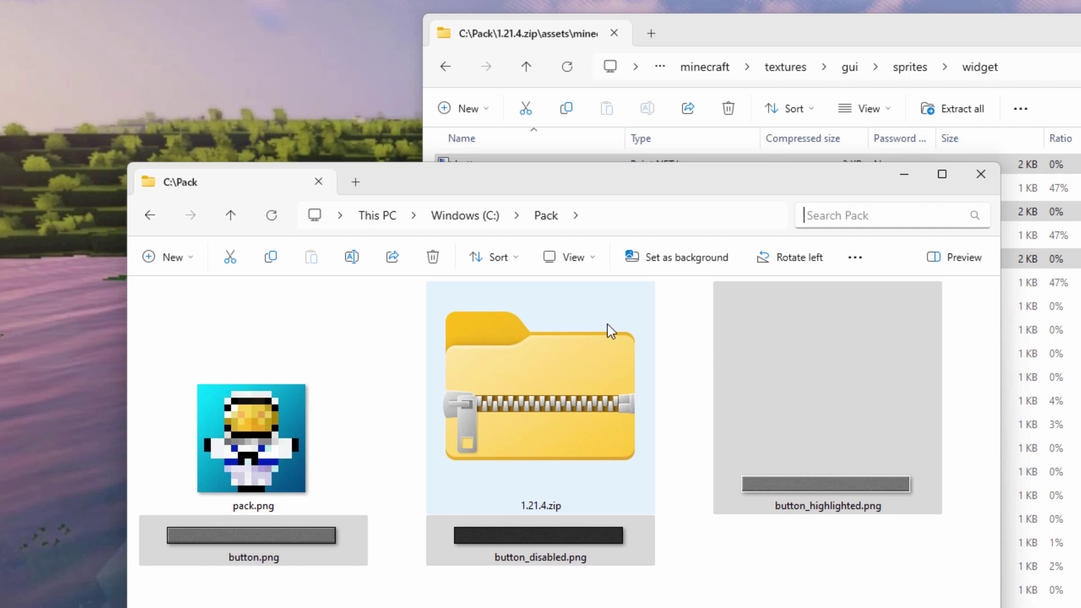
Step: Scroll through the zip's widget folder contents
click(764, 50)
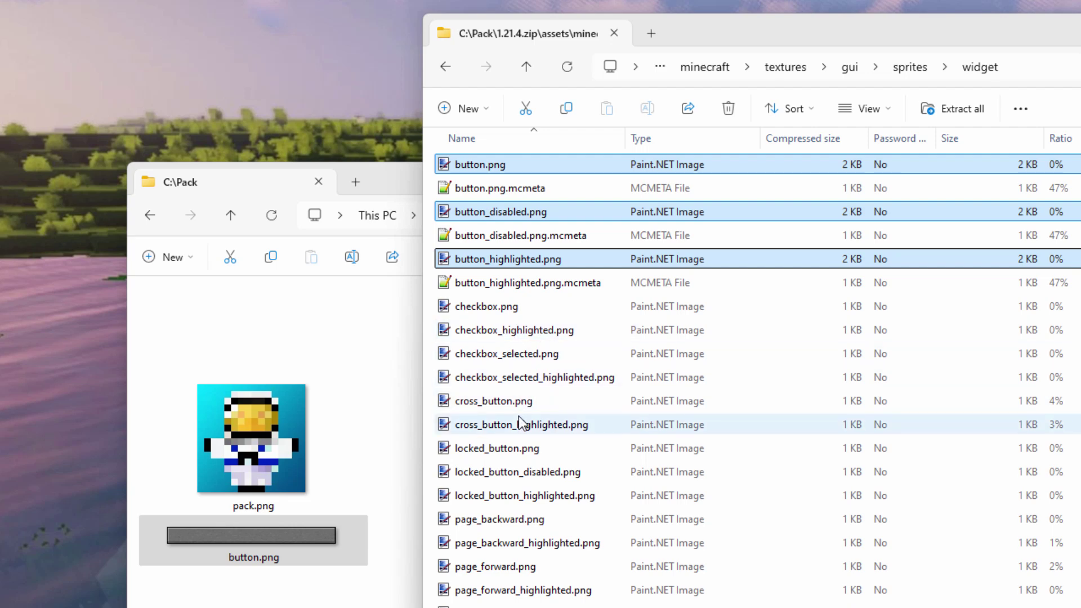
scroll(536, 409, down, 2)
scroll(539, 415, down, 1)
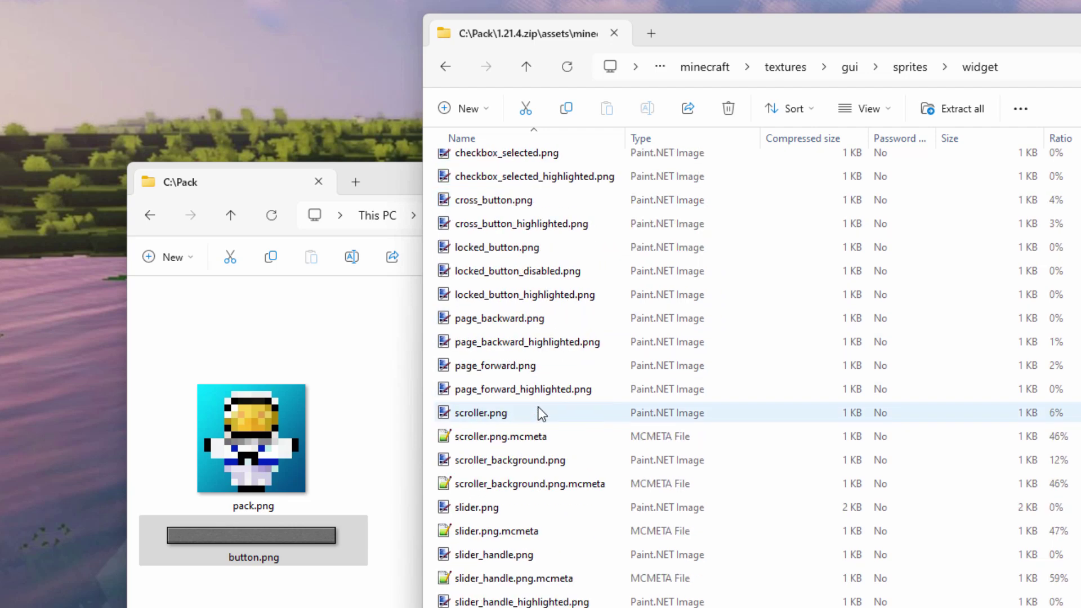
scroll(535, 507, down, 2)
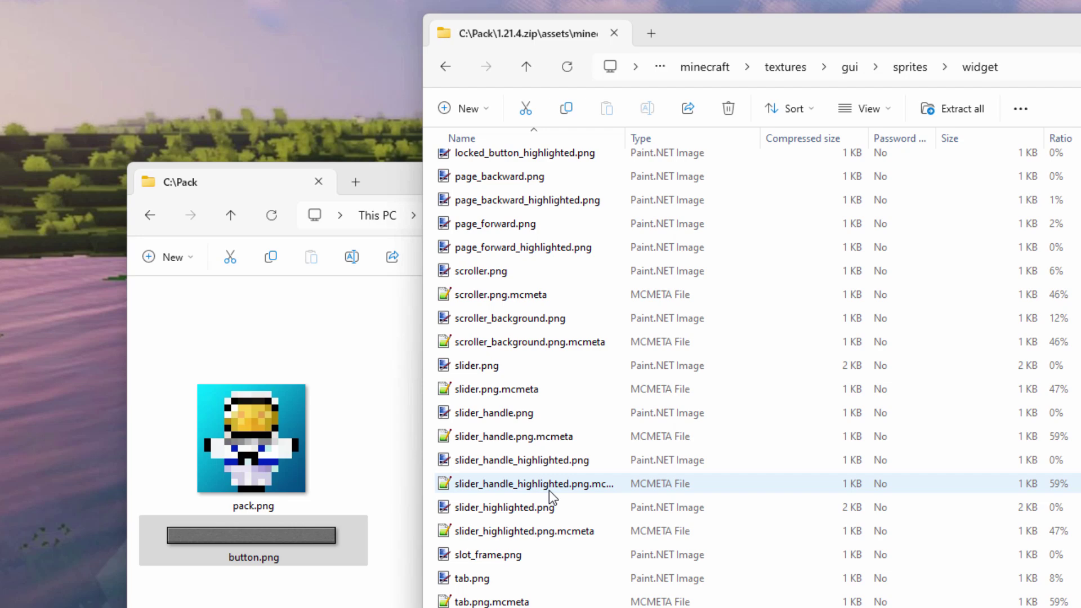
scroll(595, 374, down, 2)
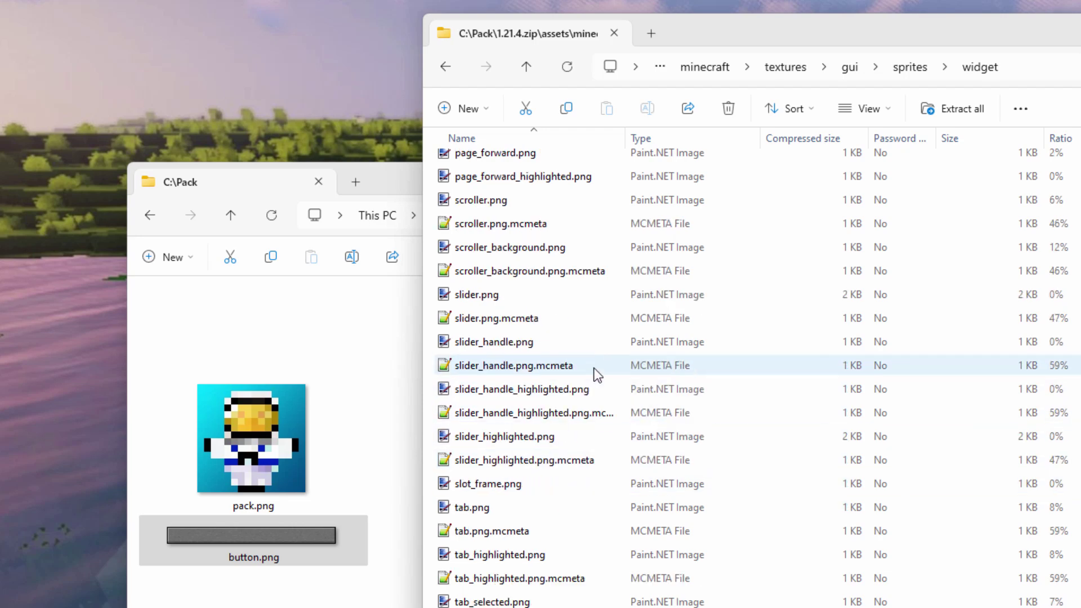
scroll(494, 437, down, 2)
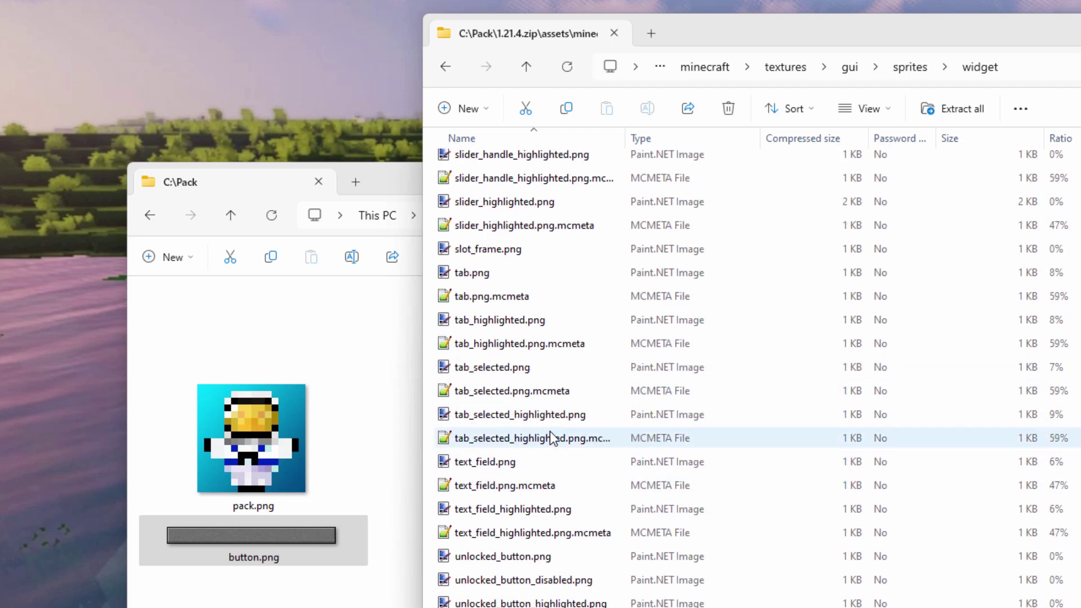
scroll(546, 423, up, 9)
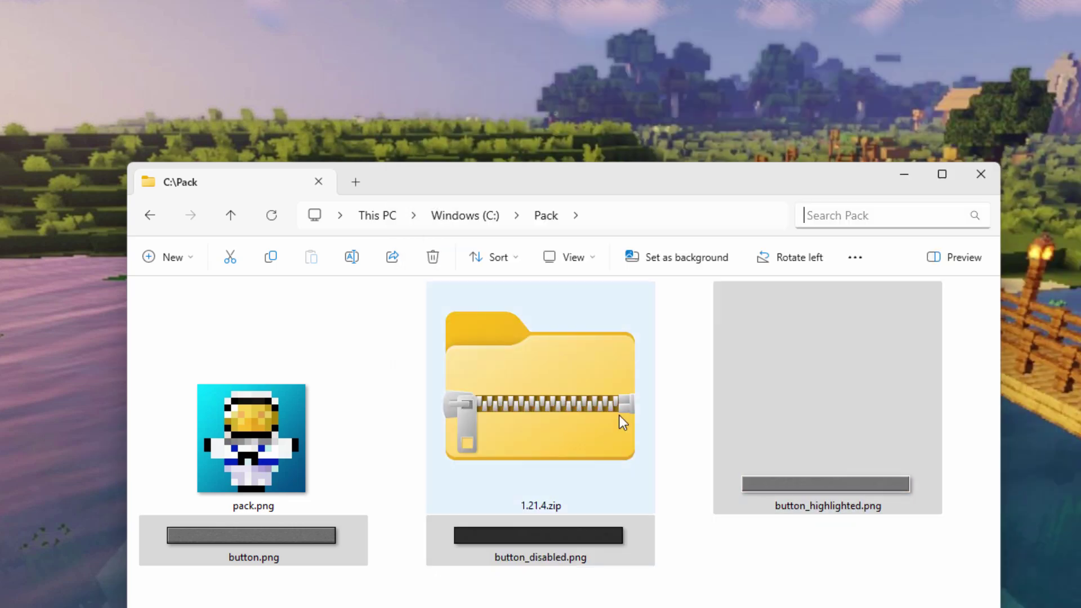
Step: Switch the C:\Pack folder view back to Large icons
drag(701, 193, 724, 83)
click(667, 304)
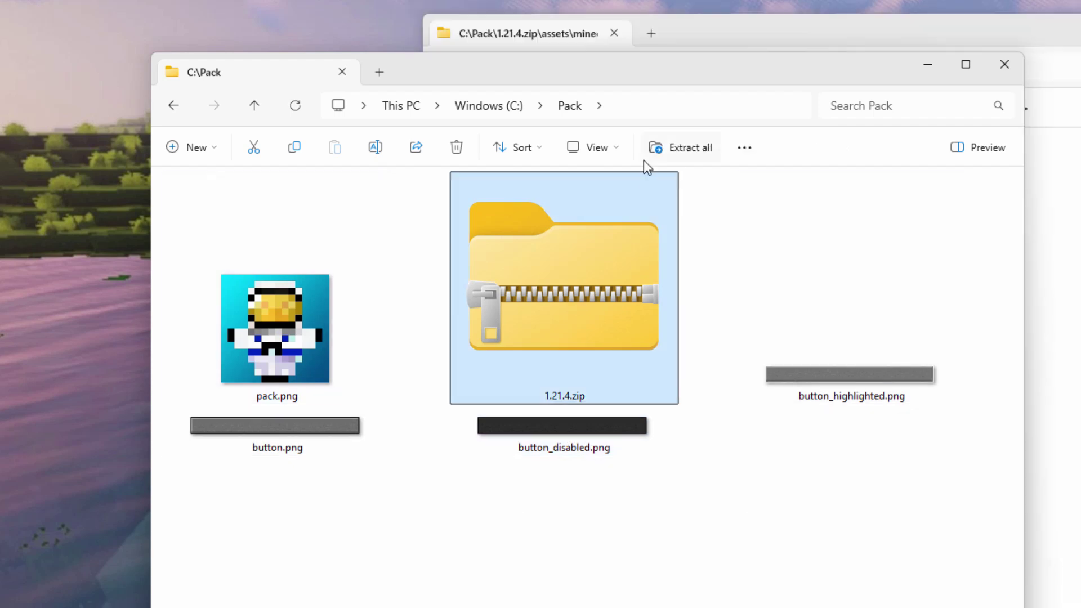
click(618, 149)
click(613, 217)
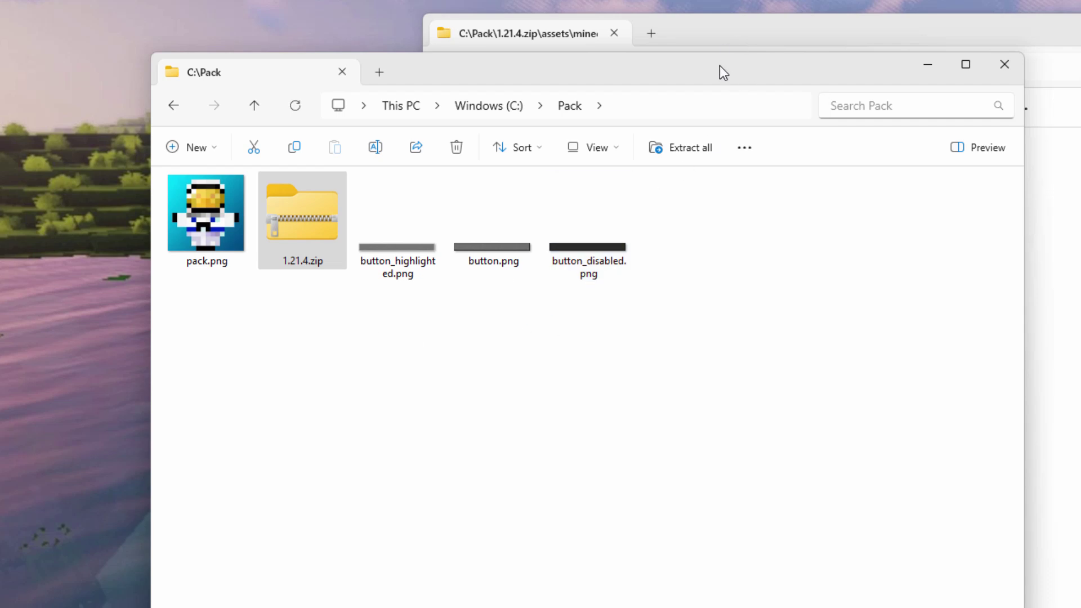
drag(720, 65, 731, 108)
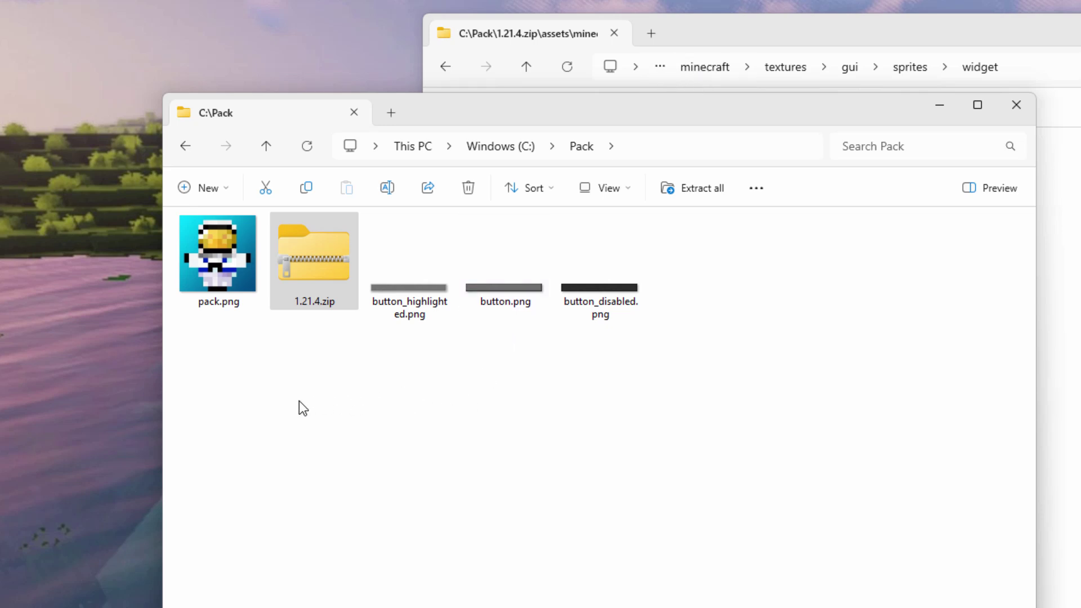
Step: Create an assets folder in C:\Pack and open it
click(227, 195)
click(228, 227)
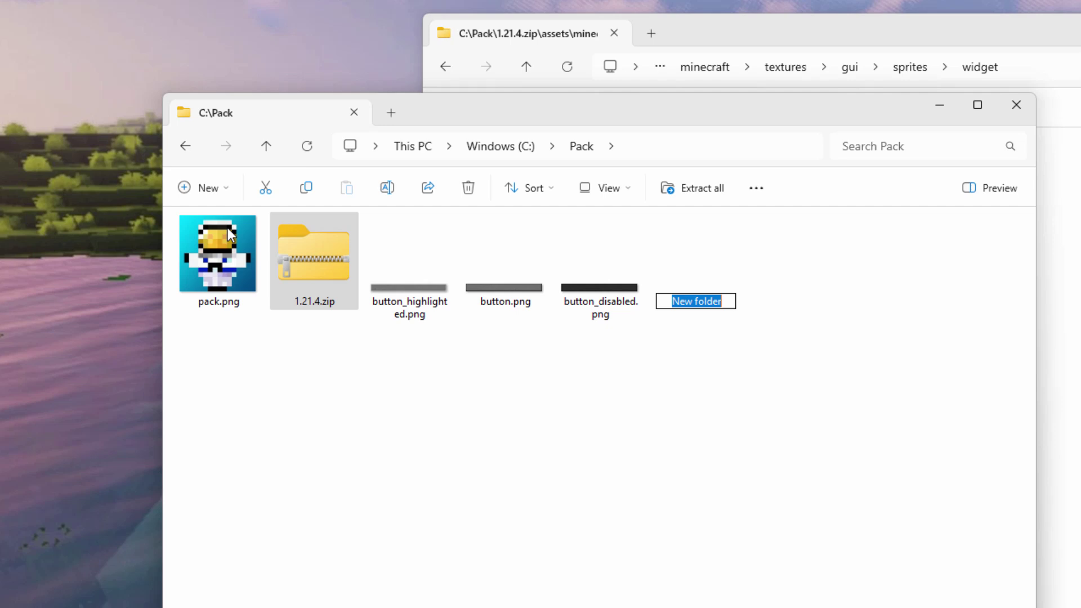
text(assets)
key(Return)
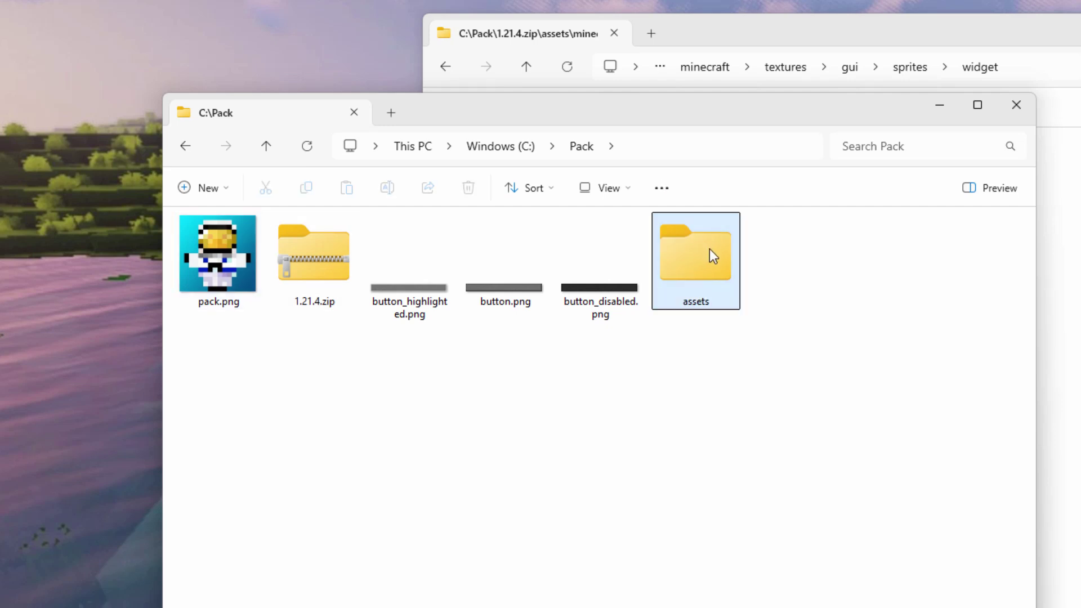
double_click(696, 247)
Step: Create a minecraft folder inside assets, view as large icons, and open it
click(229, 195)
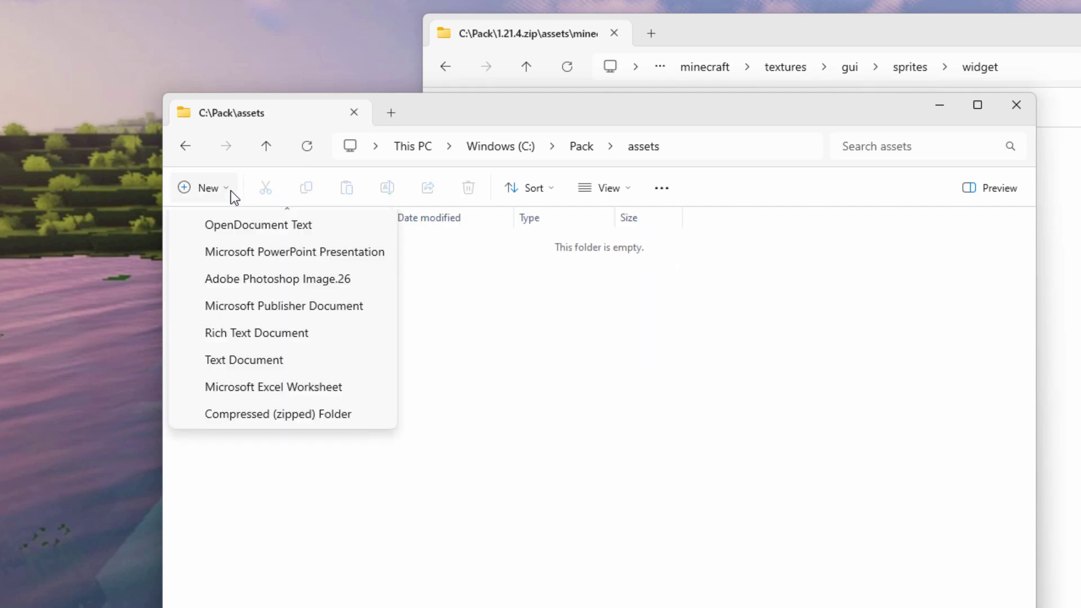
click(239, 227)
text(minecraft)
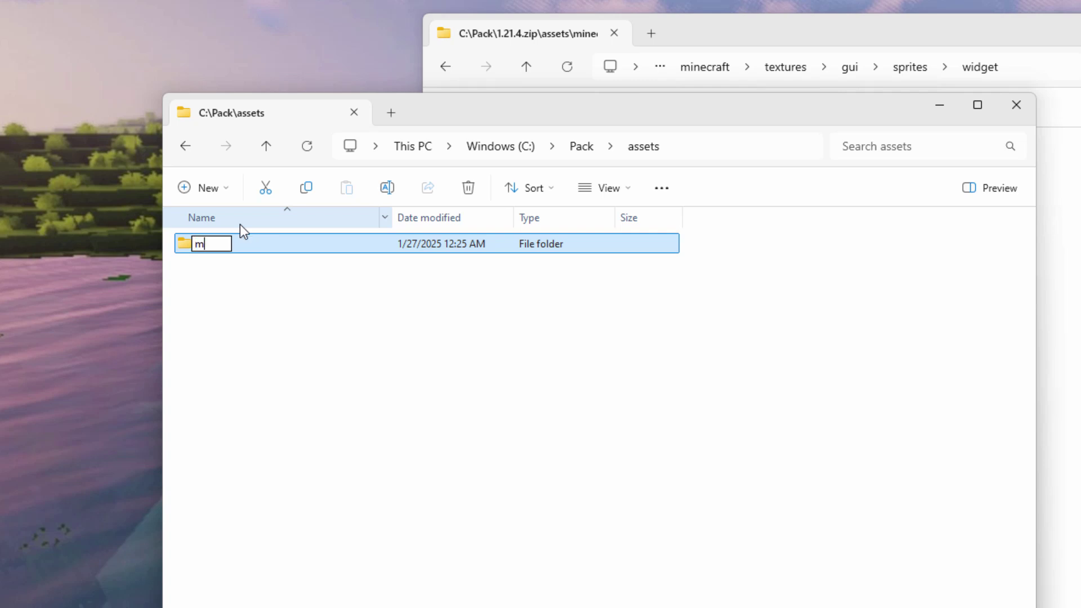
key(Return)
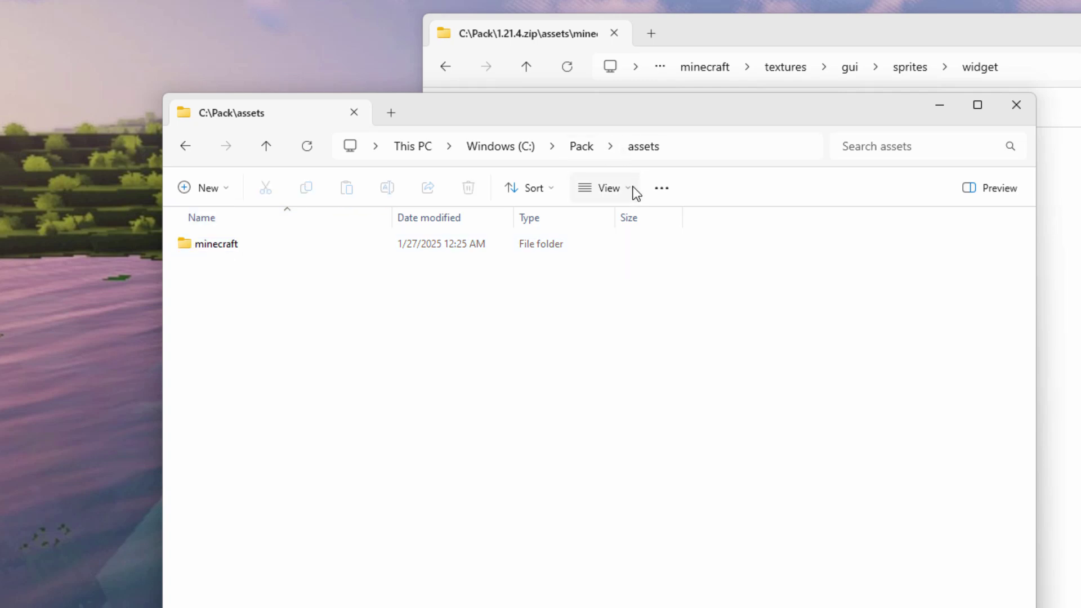
click(635, 191)
click(636, 254)
click(220, 264)
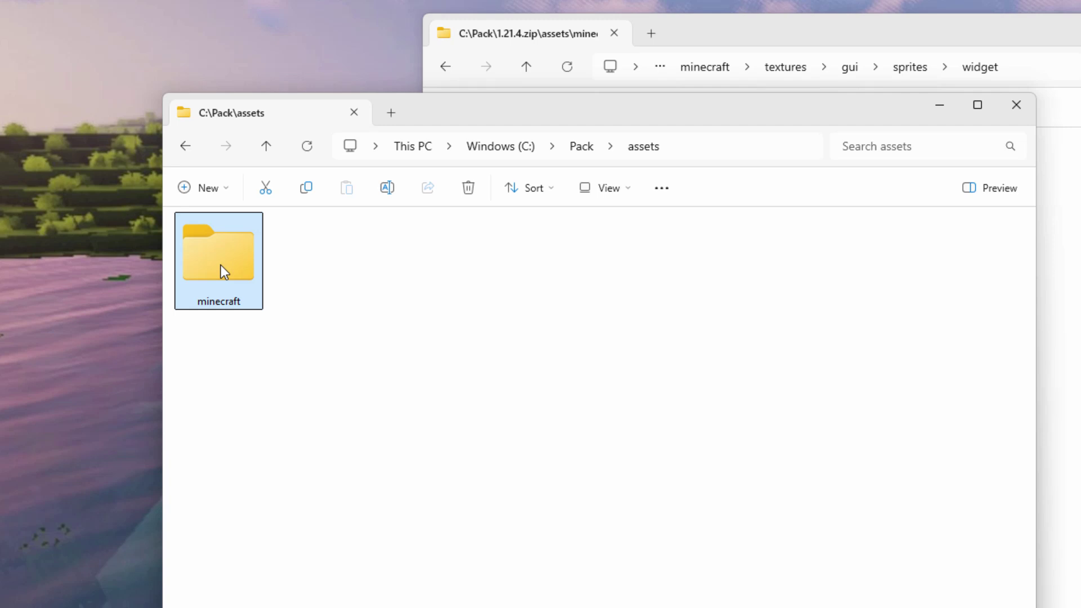
double_click(221, 265)
Step: Create a textures folder inside minecraft and open it
click(224, 190)
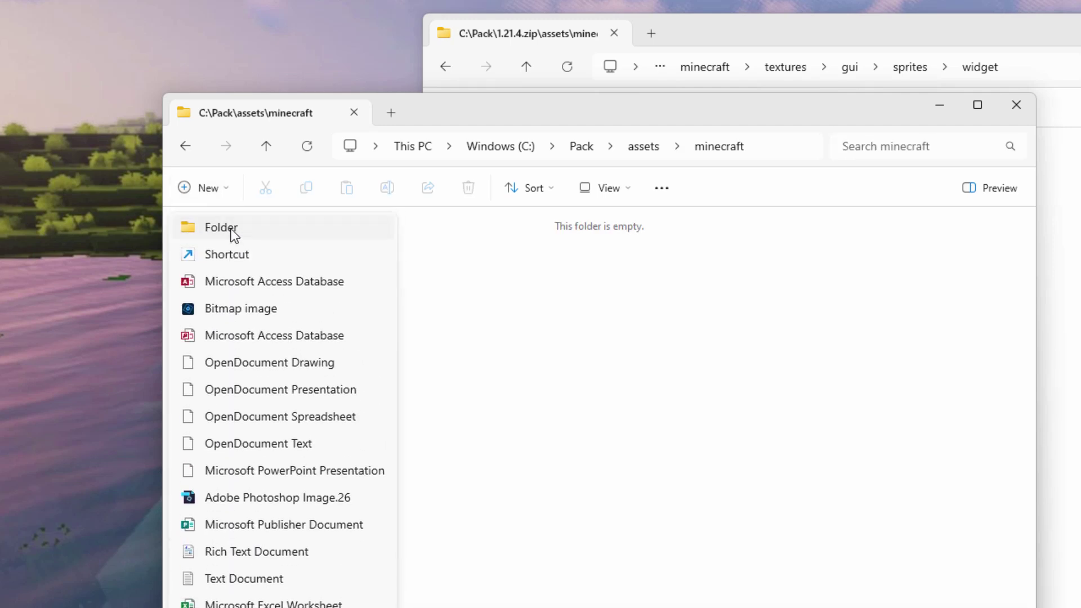
click(231, 229)
text(textures)
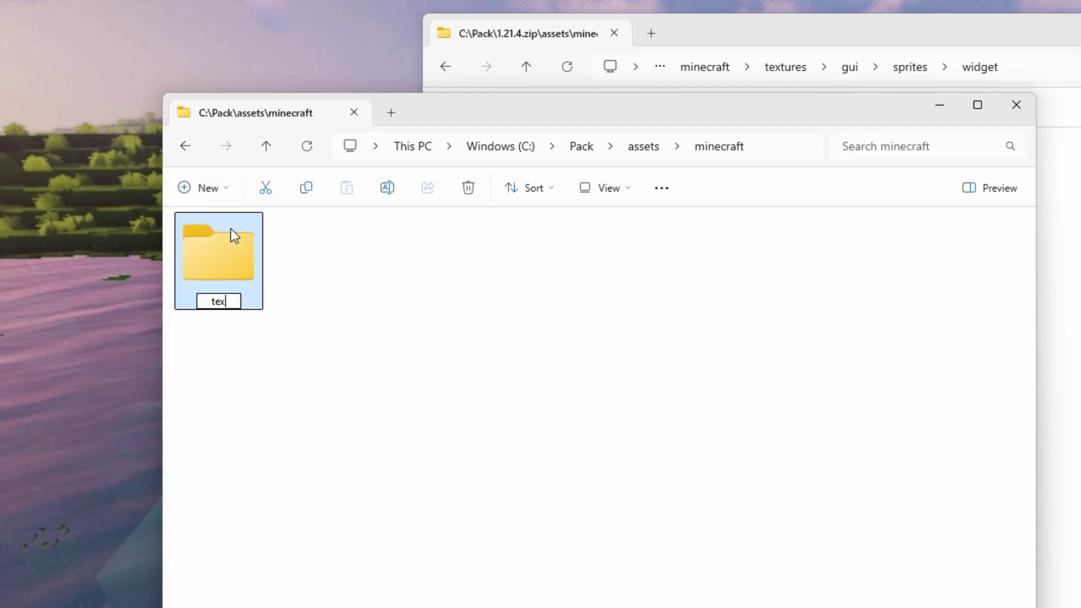
click(344, 260)
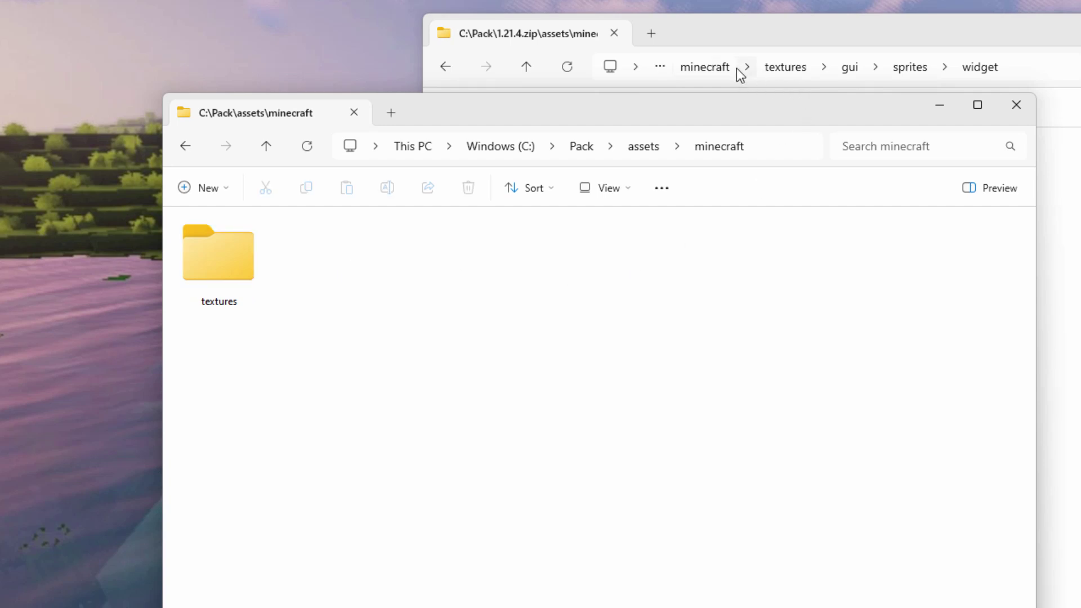
click(219, 269)
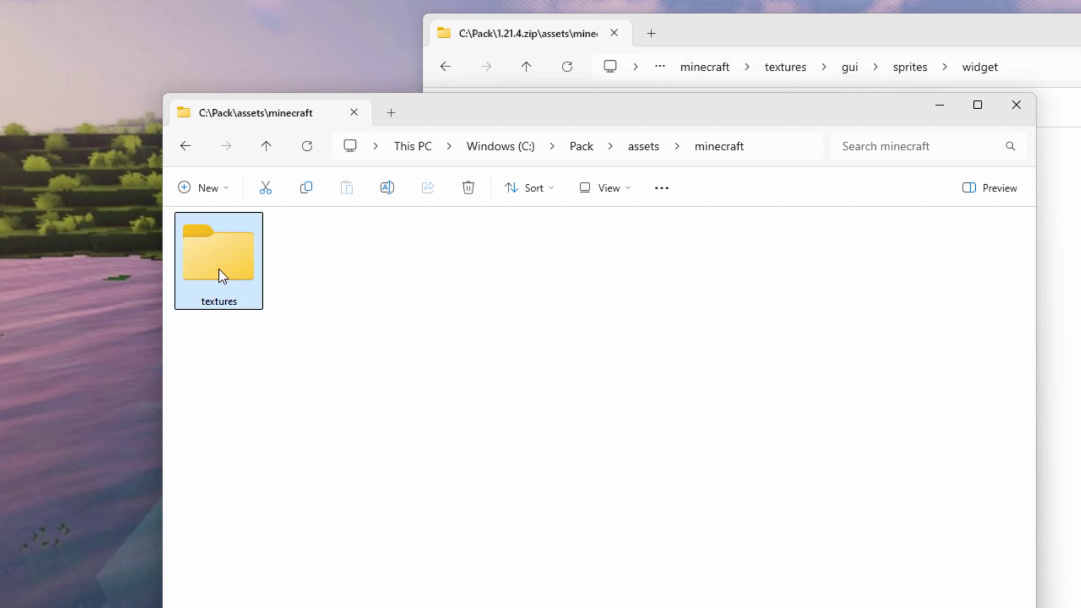
double_click(218, 270)
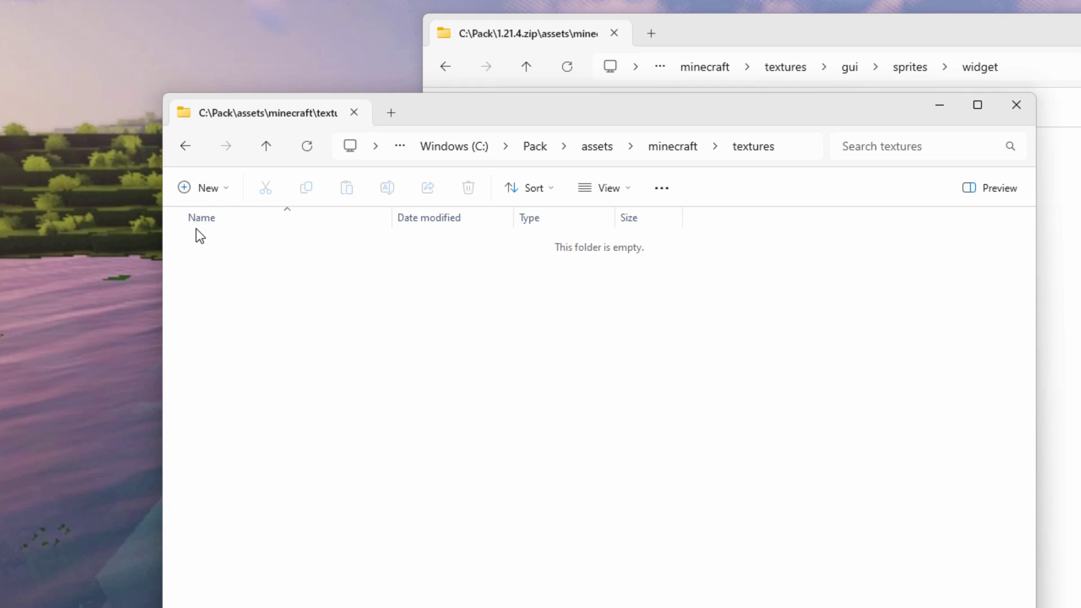
Step: Create a gui folder inside textures, view as large icons, and open it
click(213, 189)
click(222, 224)
text(gu)
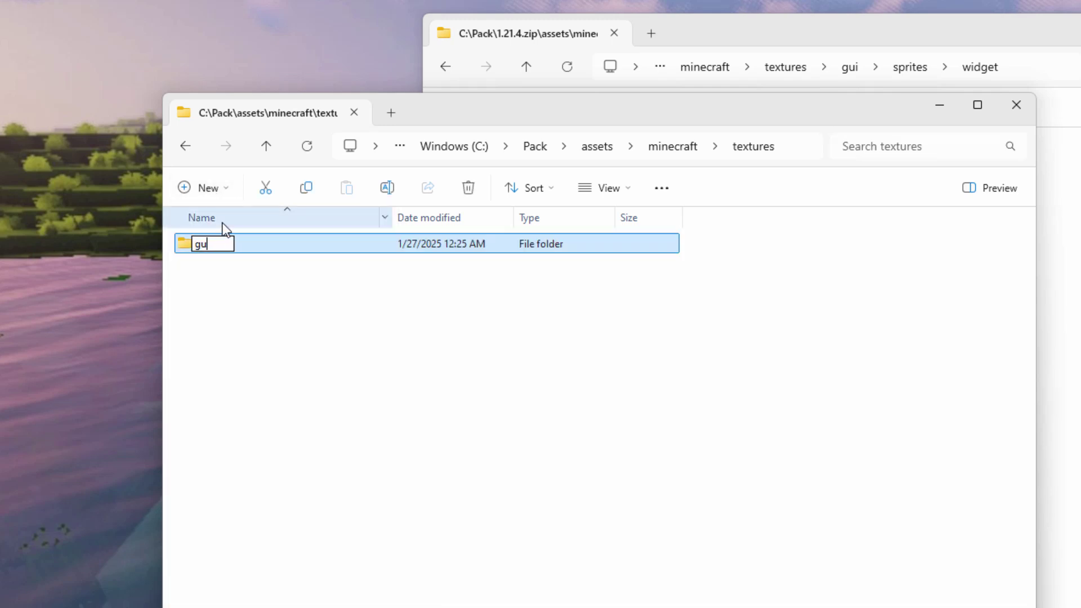
text(i)
click(280, 343)
click(224, 252)
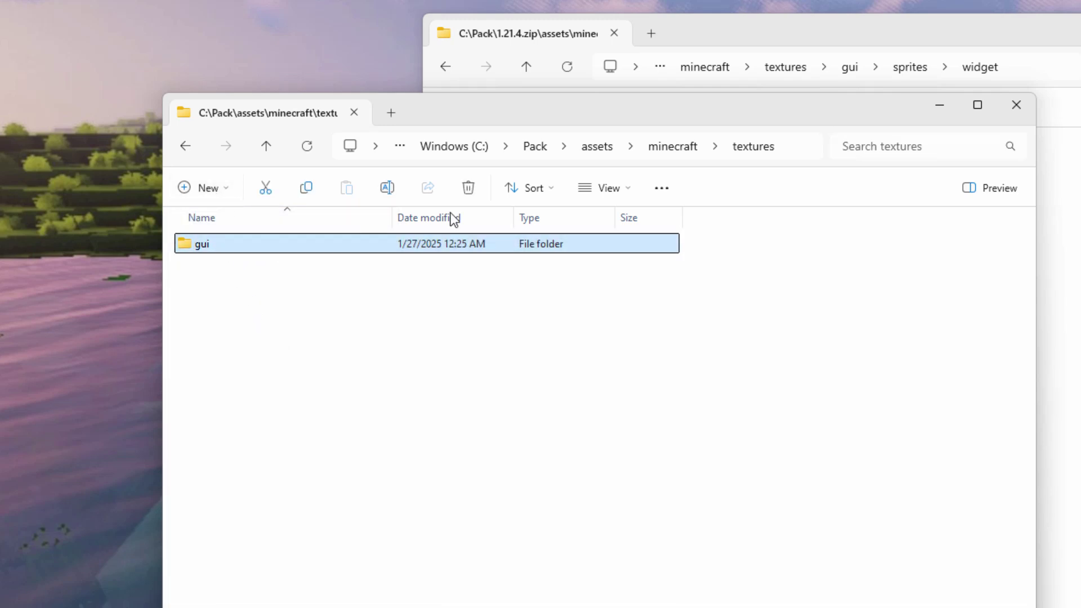
click(628, 188)
click(623, 248)
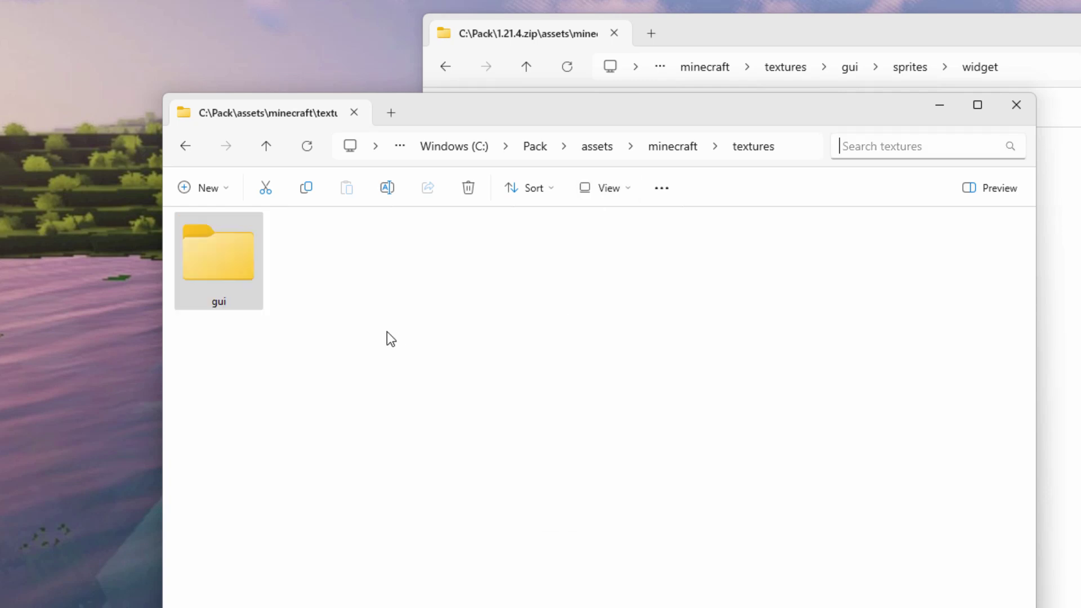
double_click(232, 251)
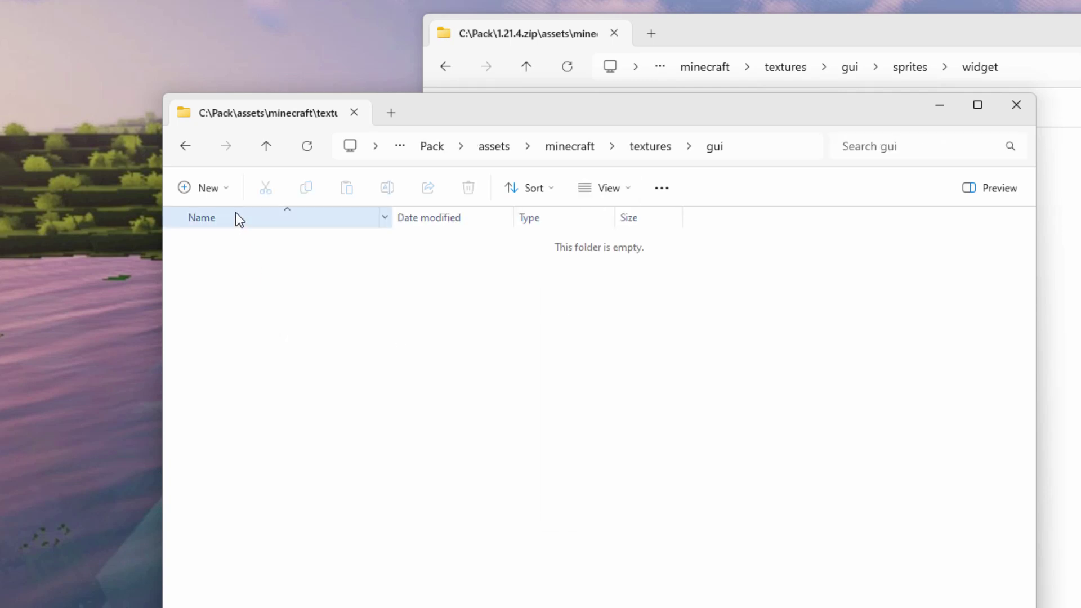
Step: Create a sprites folder inside gui, view as large icons, and open it
click(223, 188)
click(230, 227)
text(s)
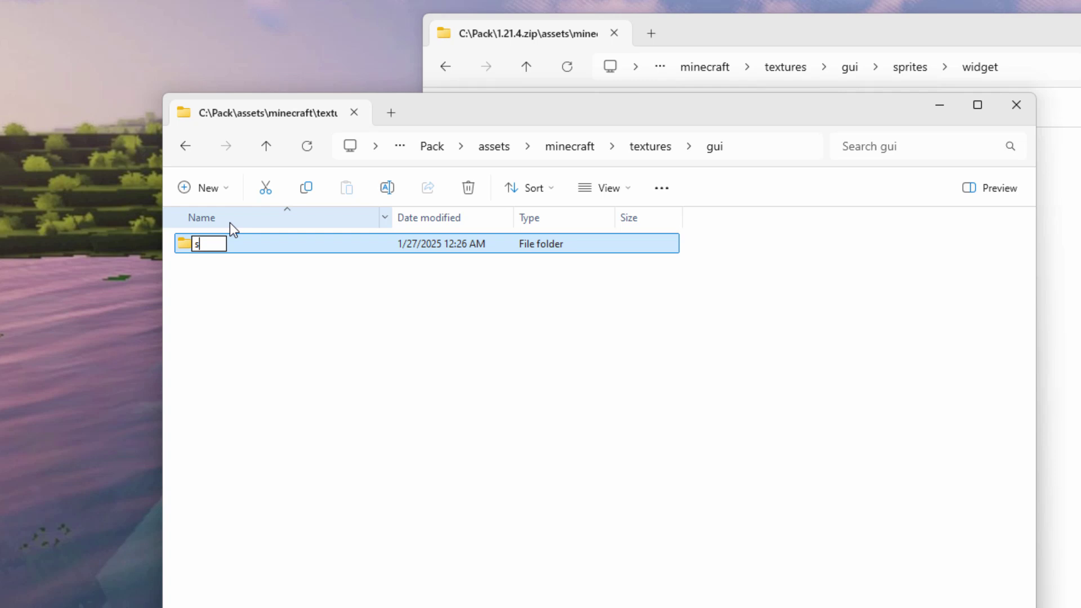
text(prites)
key(Return)
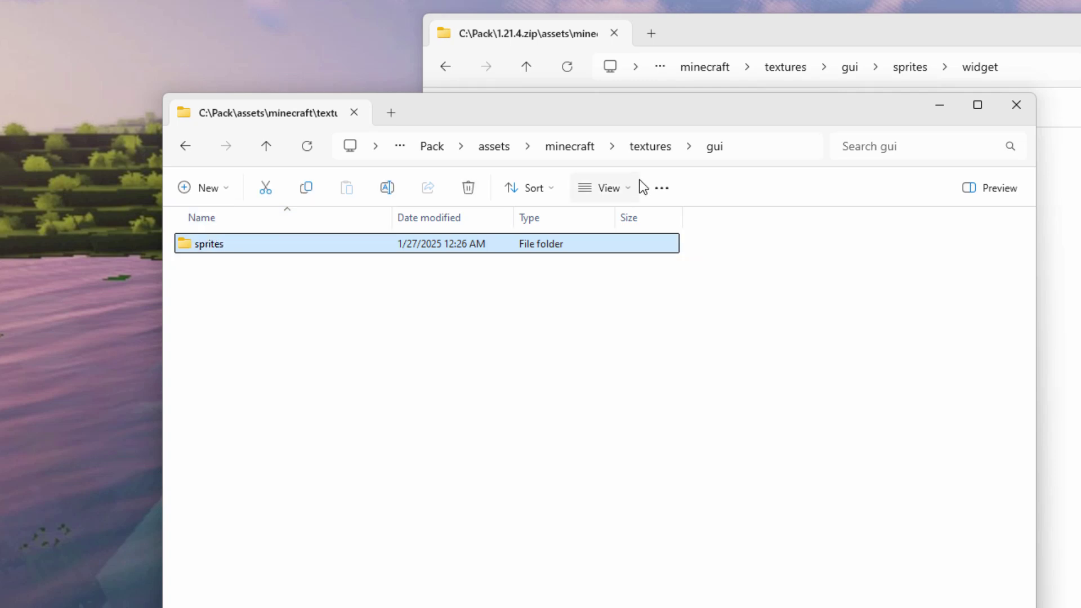
click(631, 188)
click(628, 253)
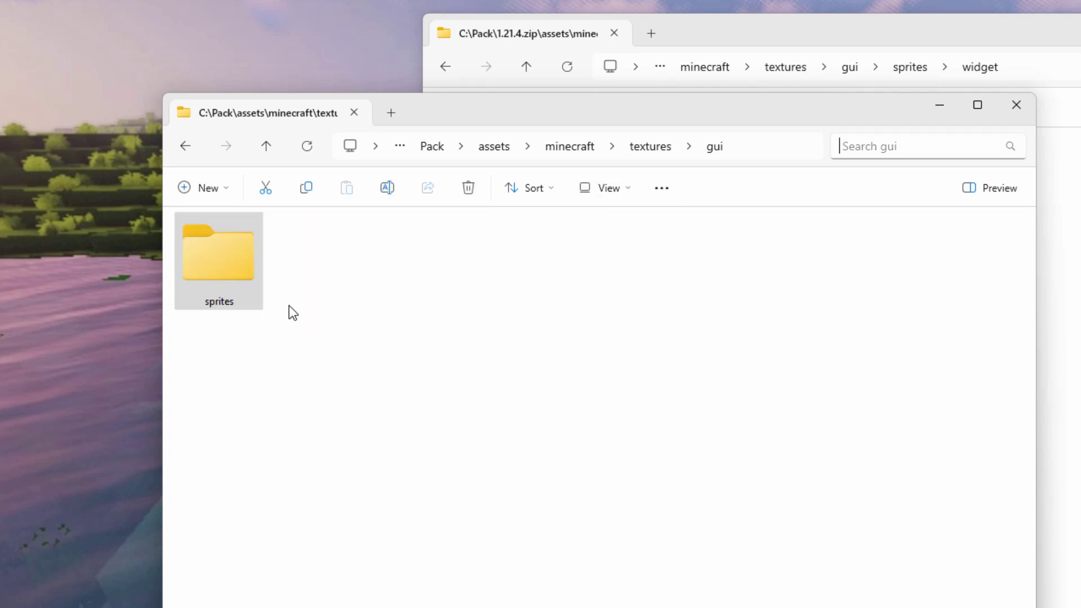
double_click(221, 255)
Step: Create a widget folder inside sprites, then return up to the Pack folder
click(223, 188)
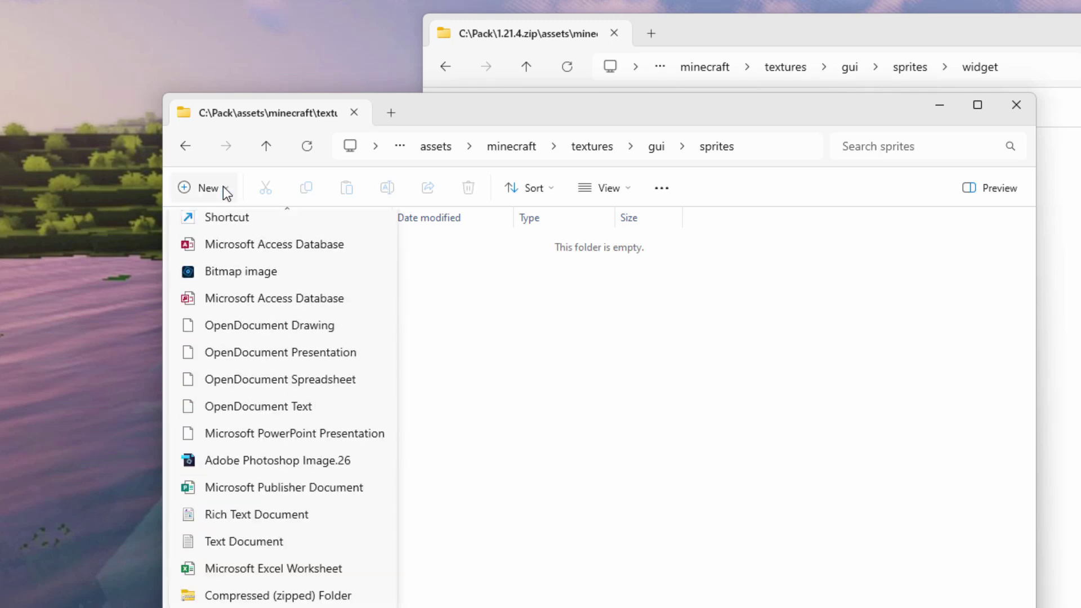
click(228, 225)
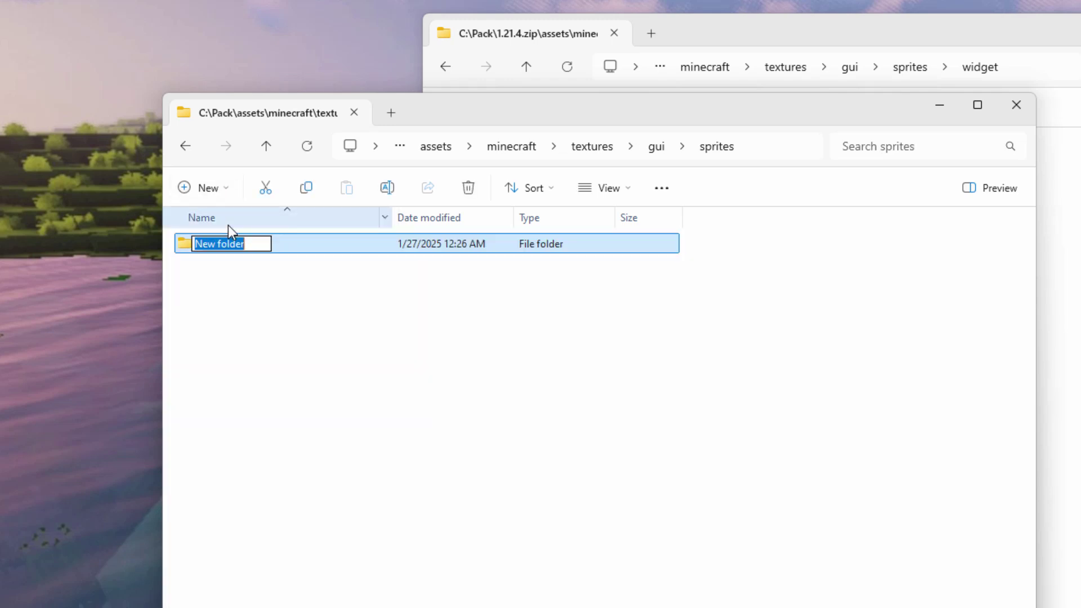
text(widget)
key(Return)
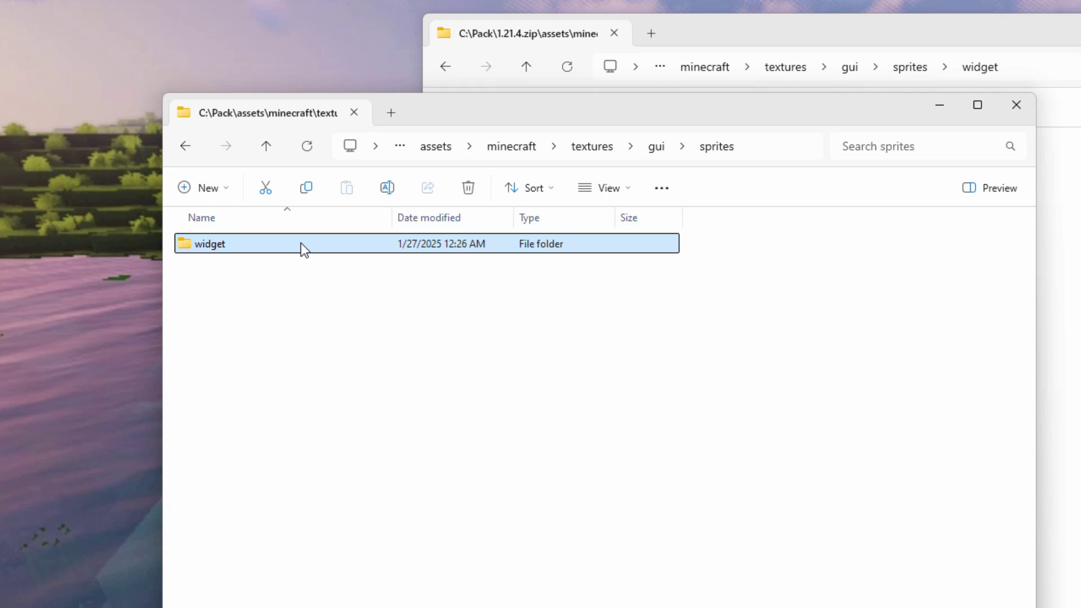
click(606, 188)
click(638, 253)
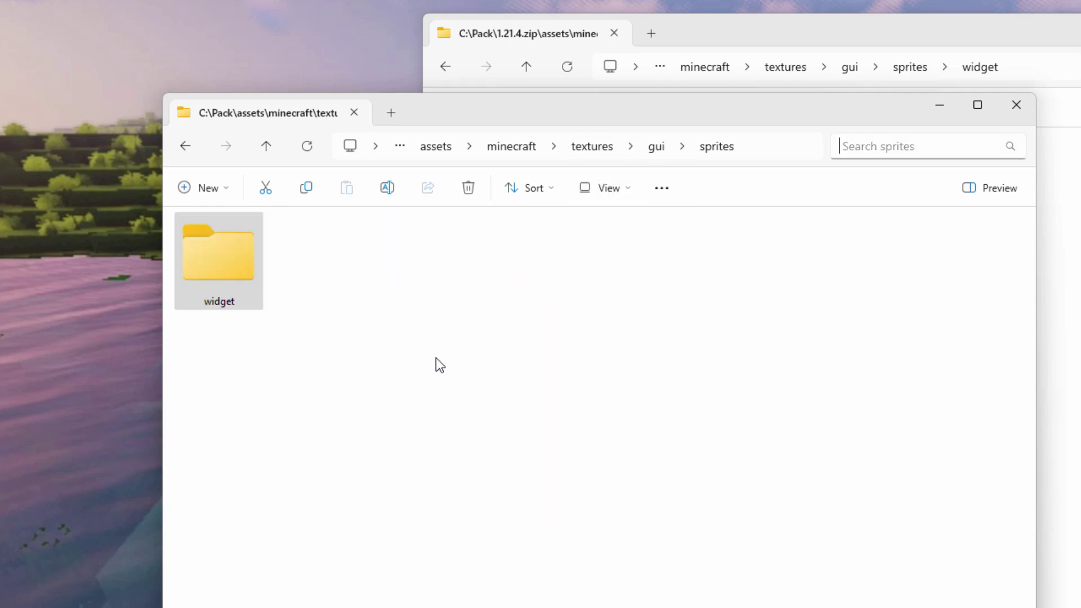
click(445, 148)
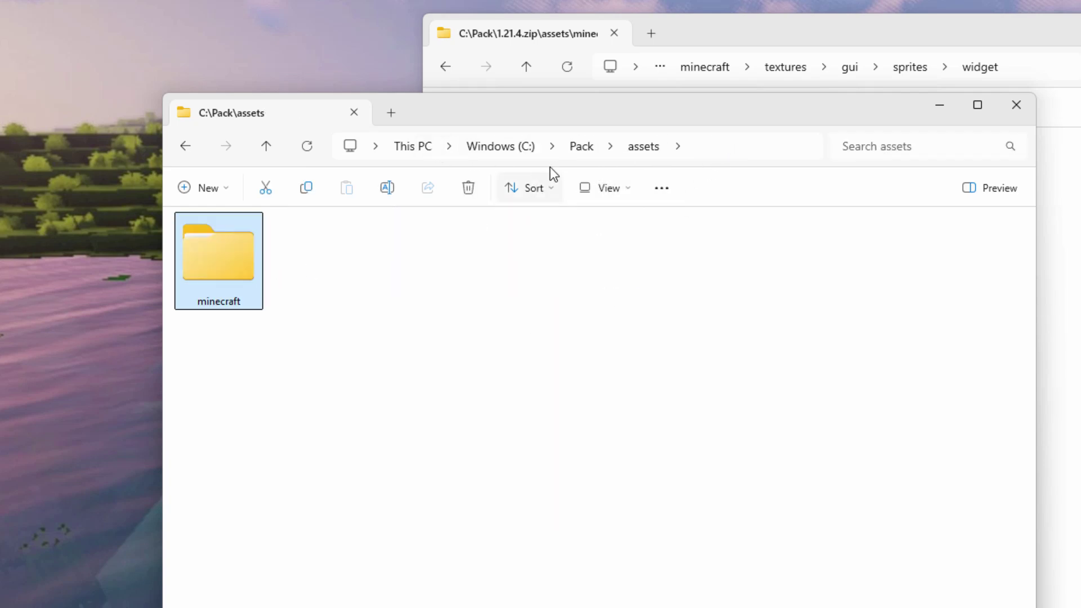
click(579, 148)
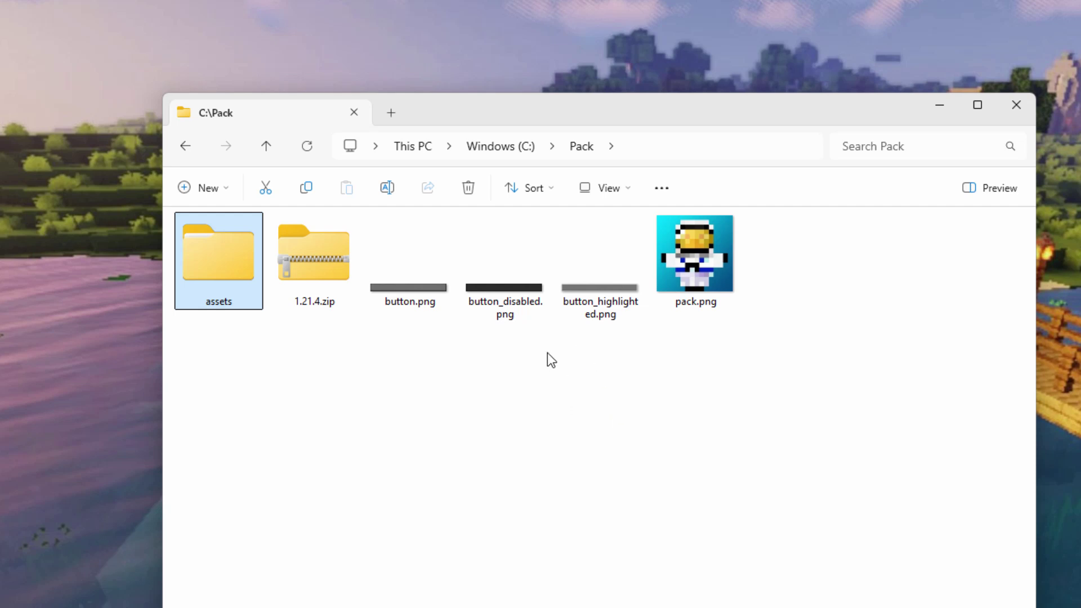
Step: Deselect the assets folder in C:\Pack
click(651, 361)
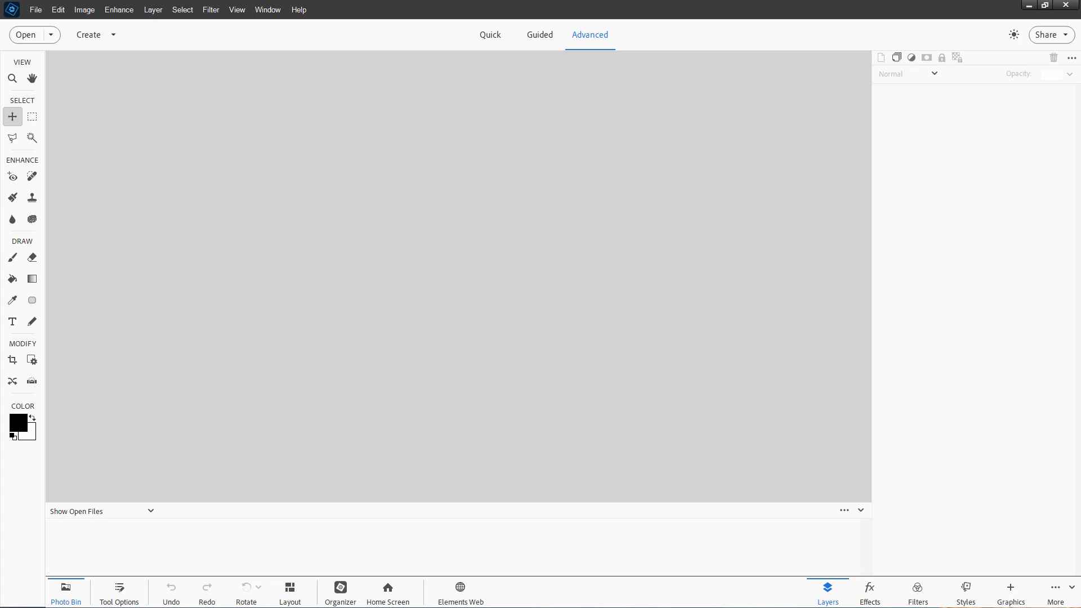
Step: Open the three button PNGs from C:\Pack in Photoshop Elements
key(alt+Tab)
drag(450, 138, 599, 169)
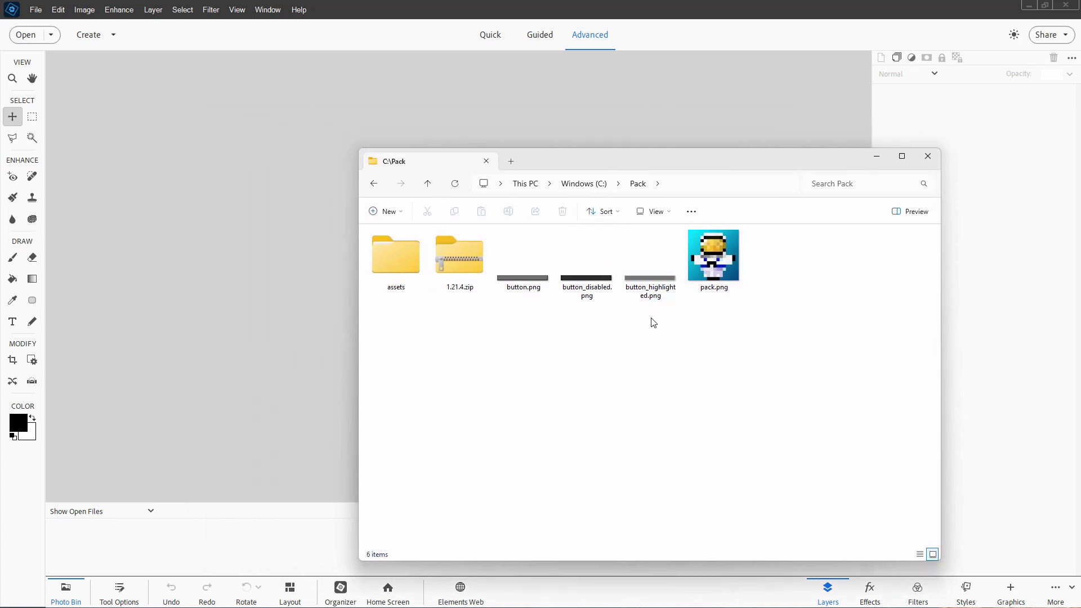
drag(654, 324, 542, 276)
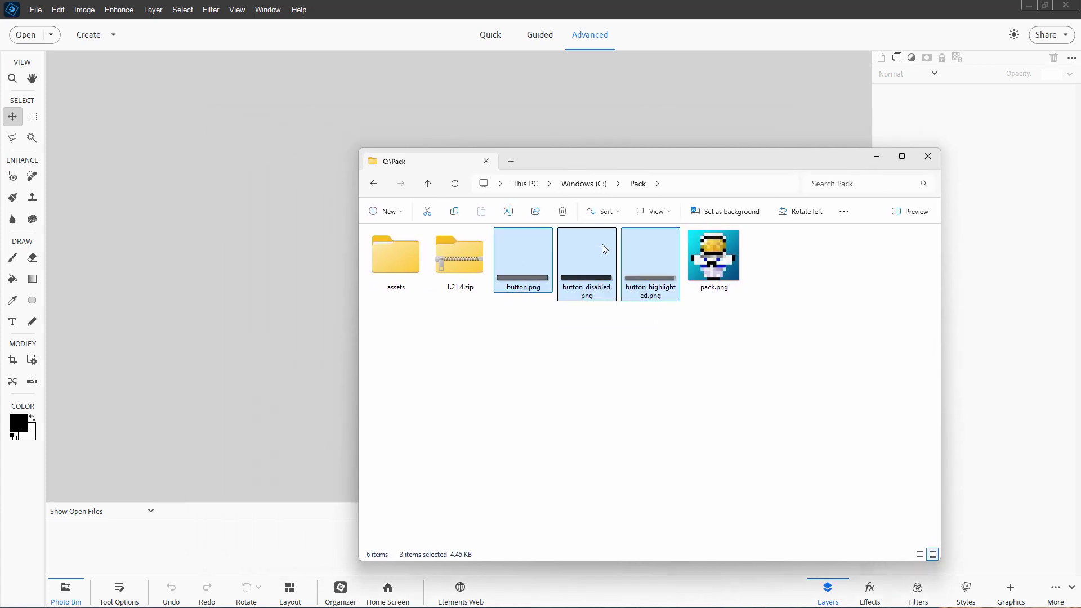
drag(280, 214, 269, 214)
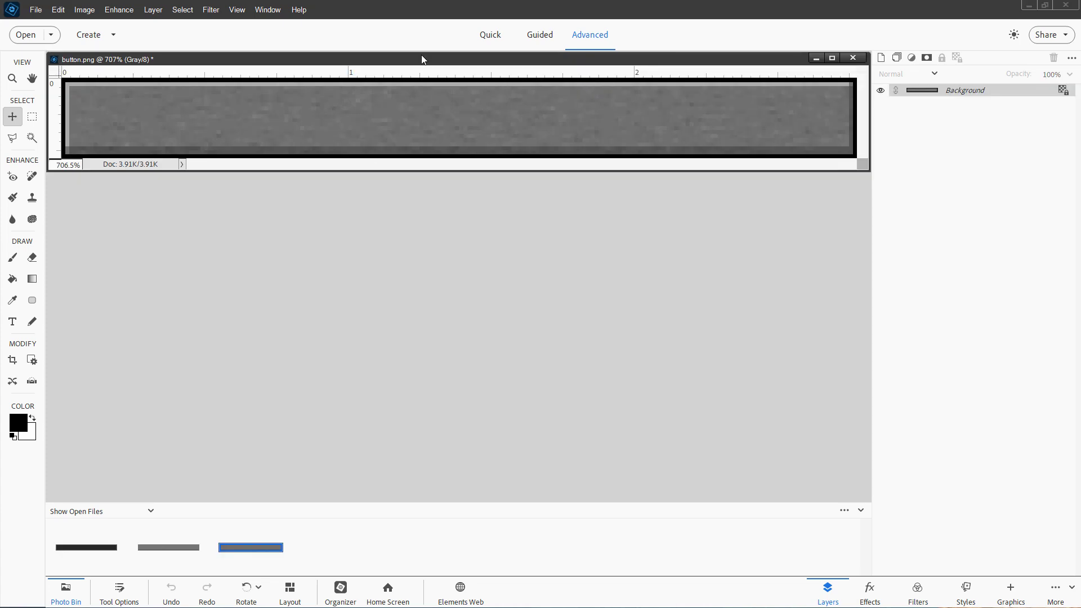
Step: Stack the windows top to bottom: button.png, button_highlighted.png, button_disabled.png
drag(421, 58, 400, 329)
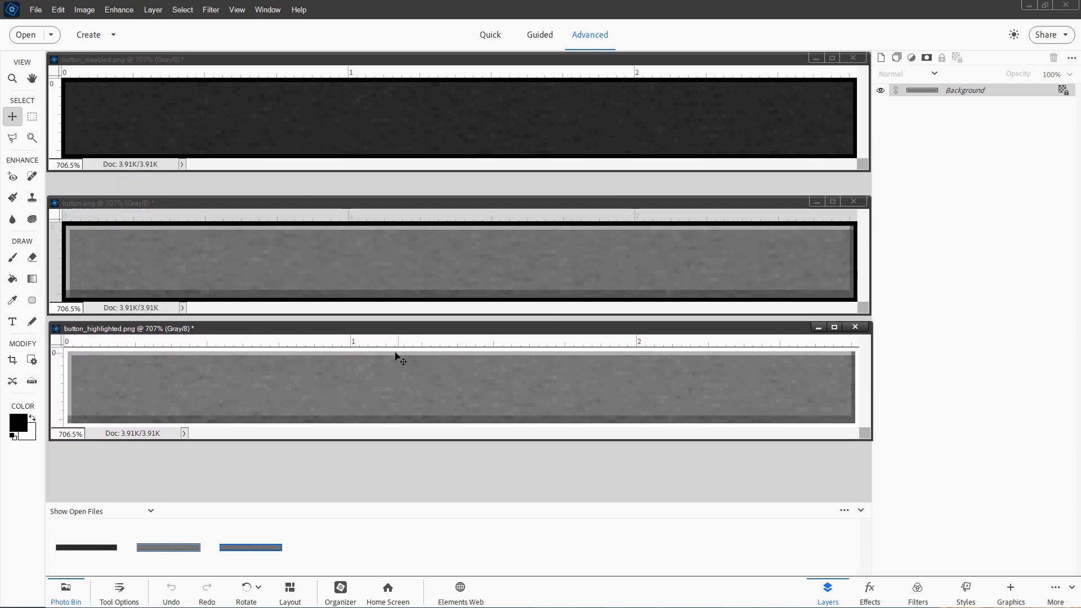
drag(448, 60, 481, 399)
drag(485, 204, 480, 79)
drag(476, 330, 473, 225)
click(461, 402)
drag(461, 399, 464, 375)
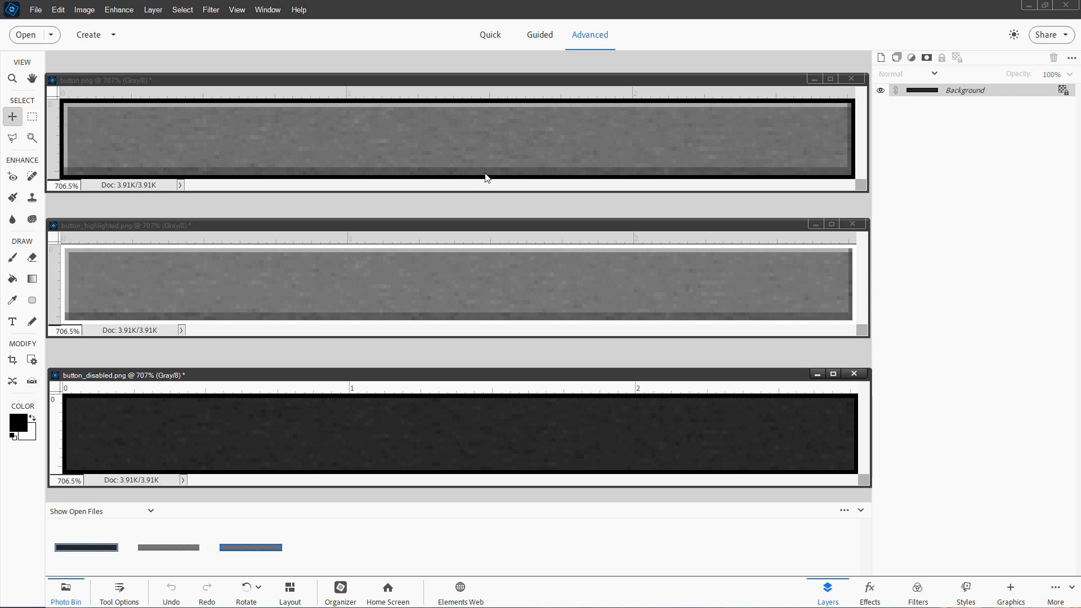
Step: Convert button.png to RGB Color via Image > Mode
click(400, 158)
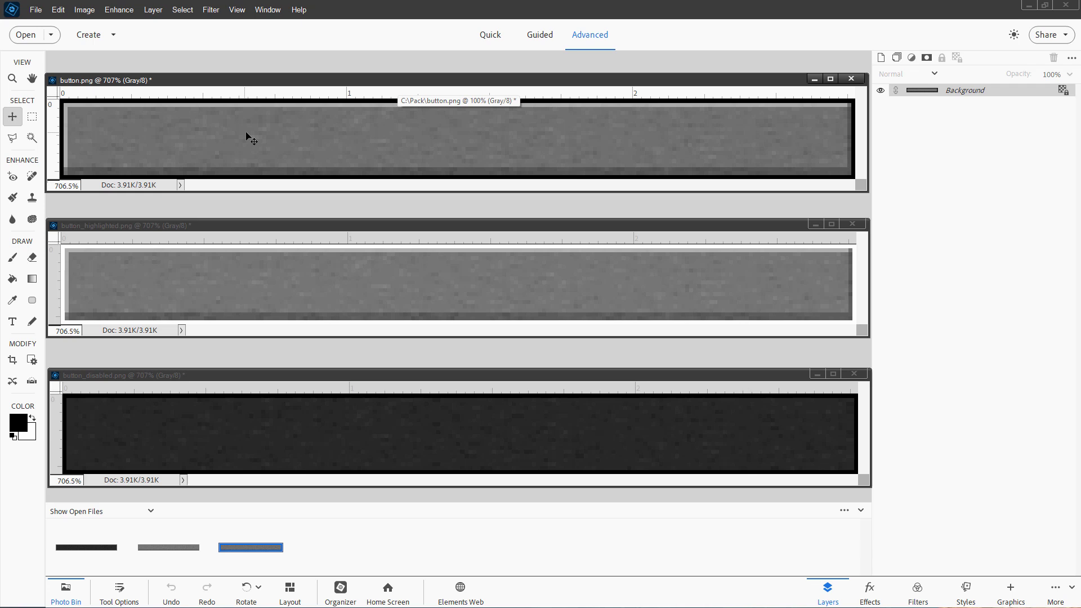
click(153, 9)
mouse_move(190, 108)
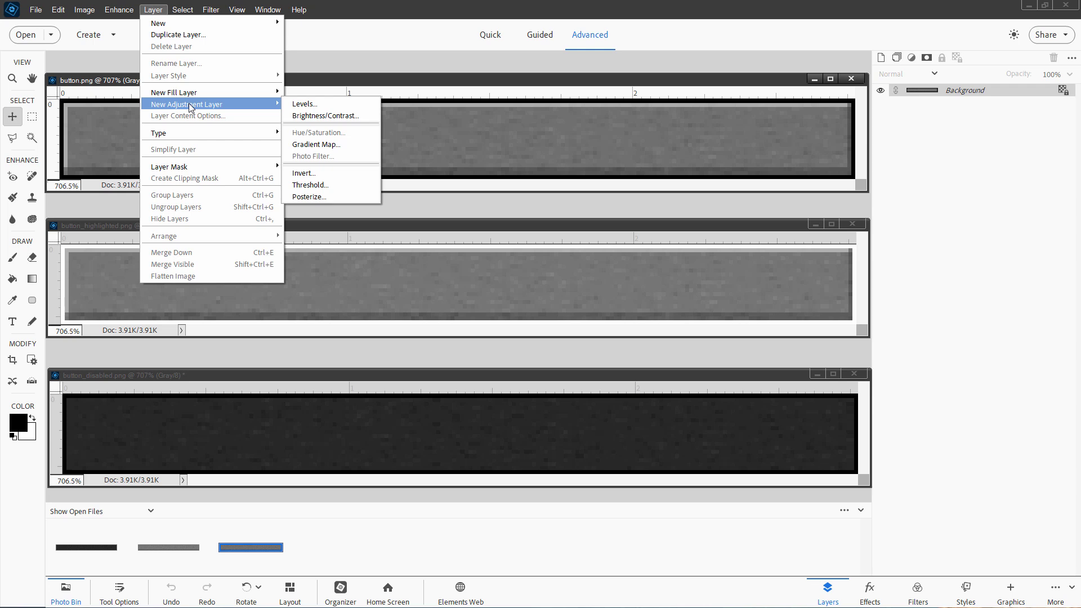
click(445, 90)
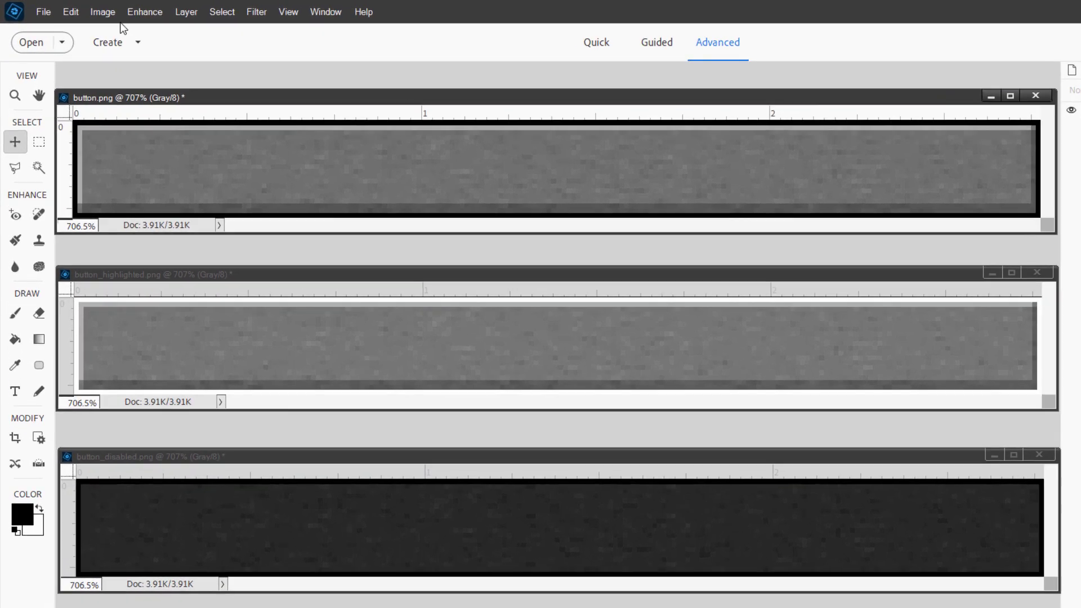
click(85, 9)
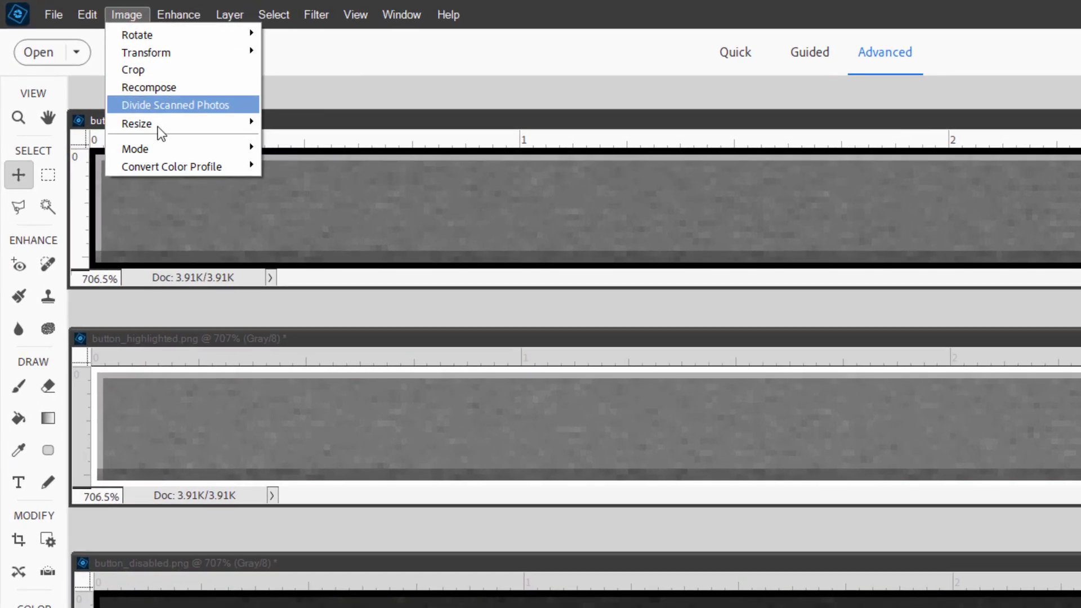
mouse_move(168, 145)
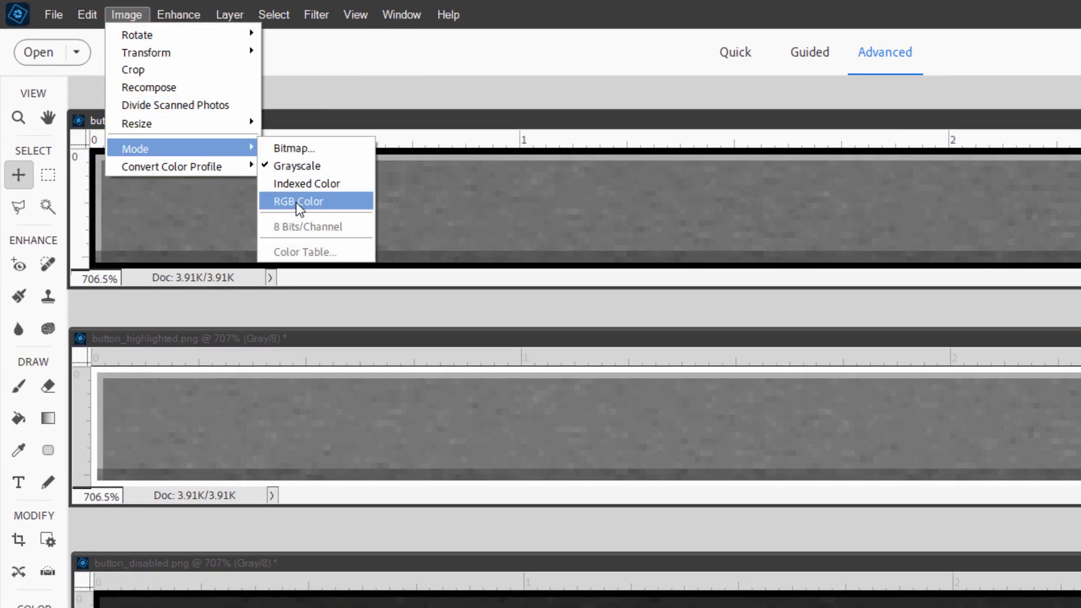
click(315, 201)
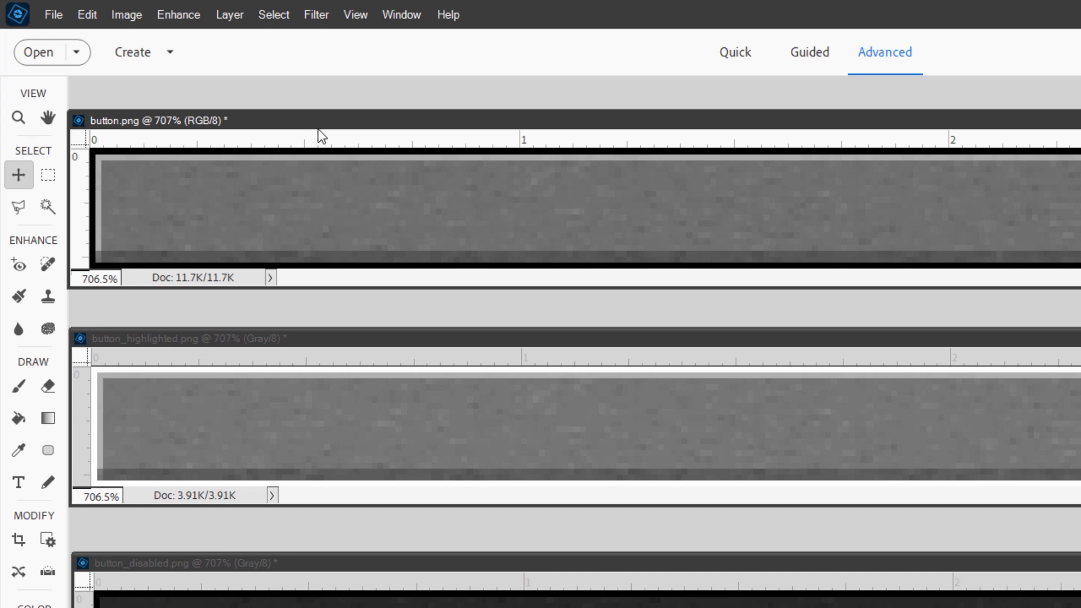
Step: Convert button_highlighted.png and button_disabled.png to RGB Color, then reselect button.png
click(475, 340)
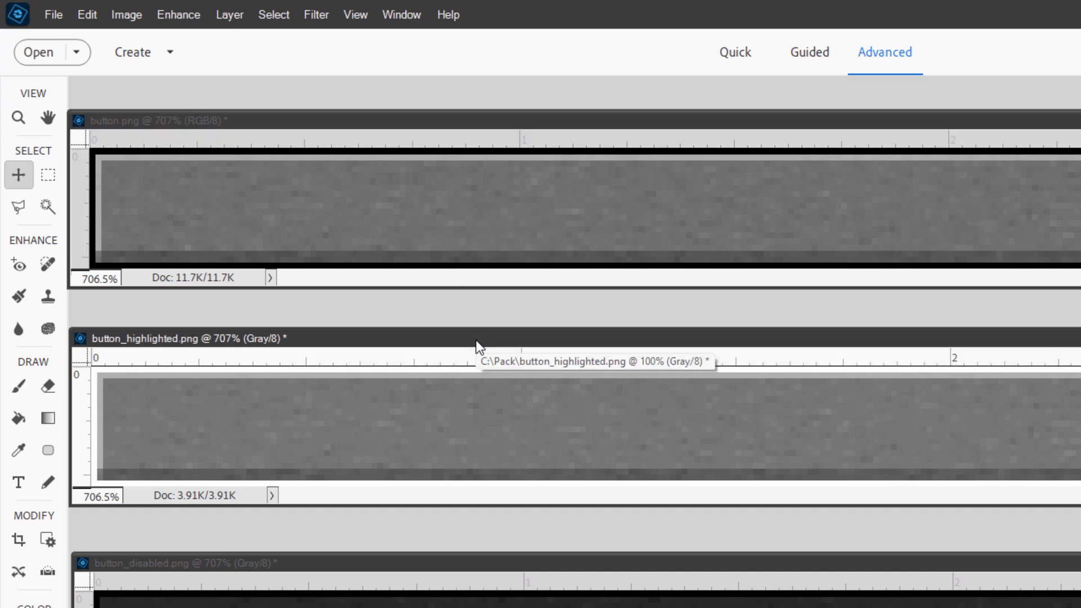
click(128, 15)
mouse_move(167, 148)
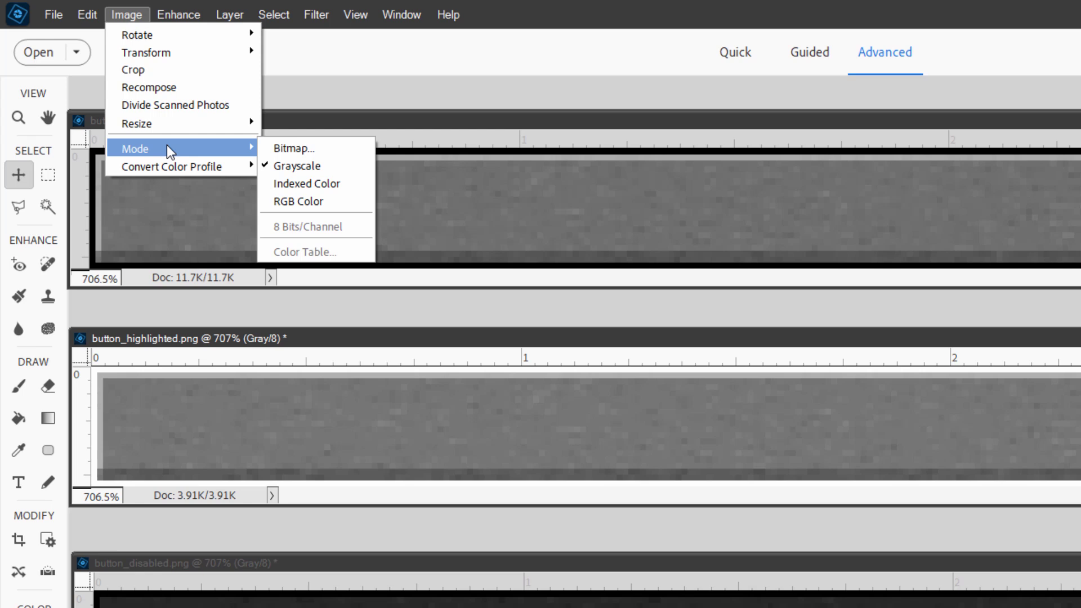
click(310, 201)
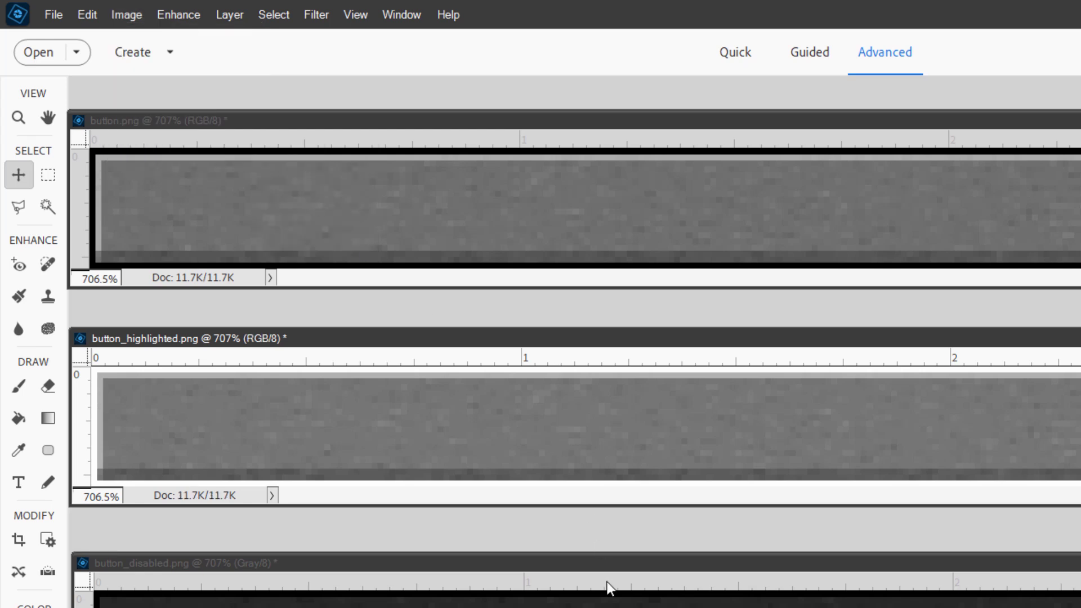
click(596, 573)
click(129, 15)
mouse_move(174, 149)
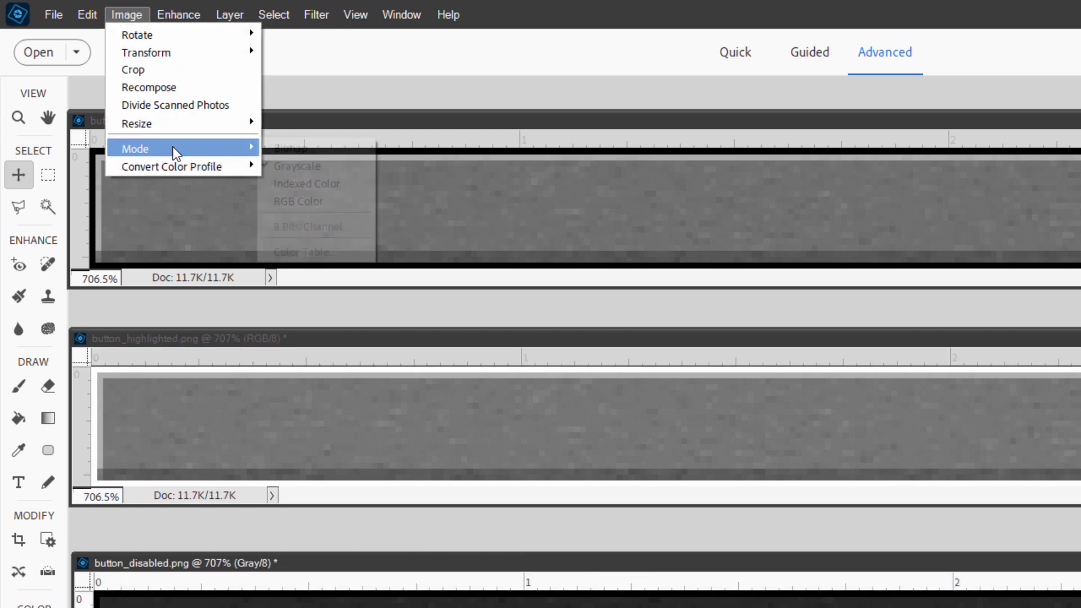
click(341, 202)
click(643, 127)
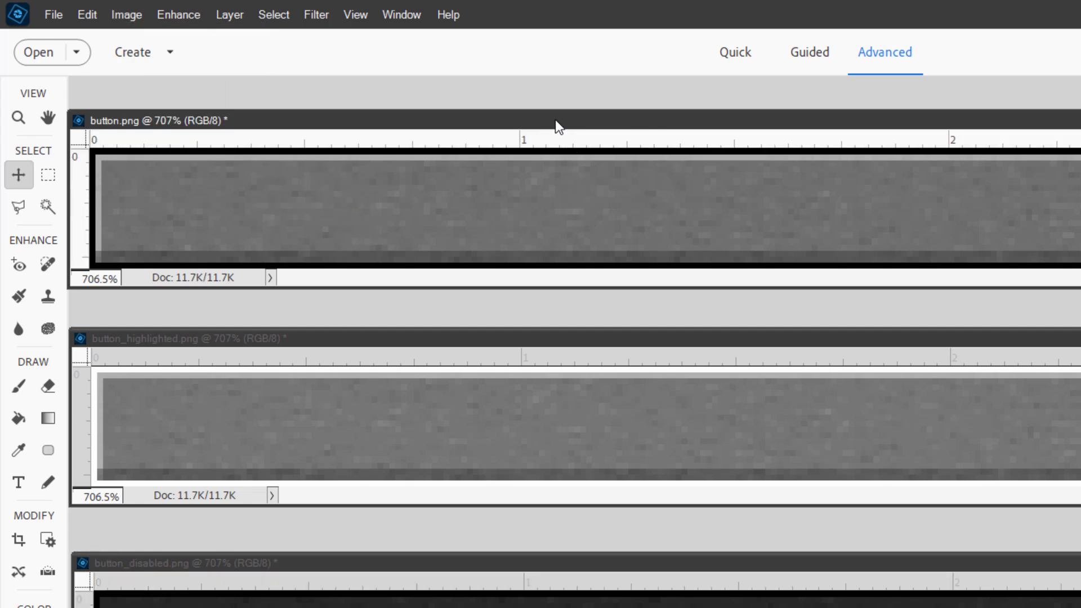
click(230, 14)
Step: Give button.png a Hue/Saturation adjustment layer with Colorize on, Hue 201, Saturation 100, Lightness 20
mouse_move(296, 157)
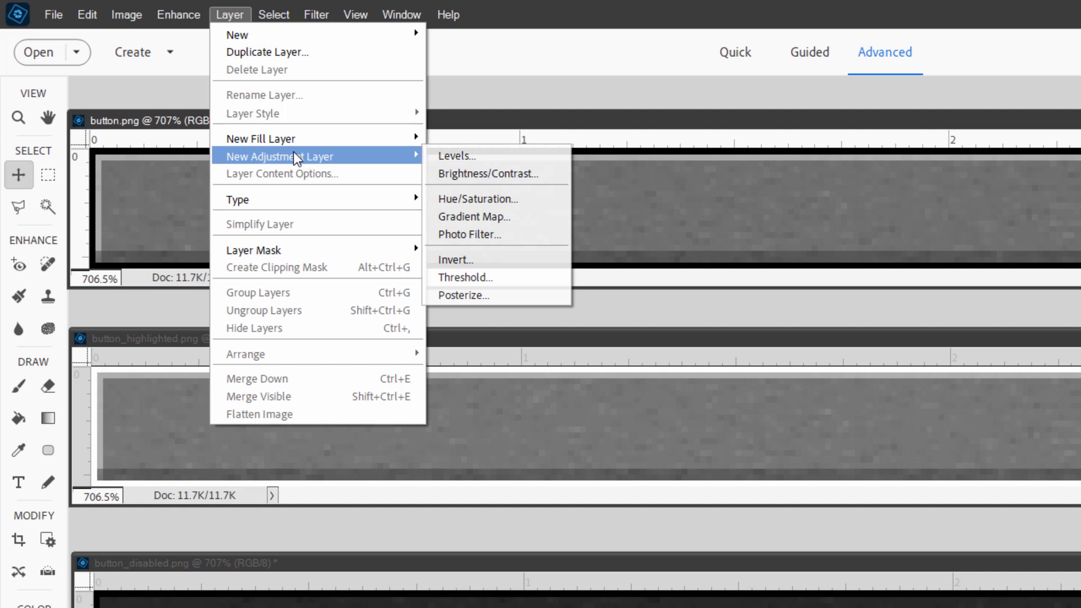
click(496, 200)
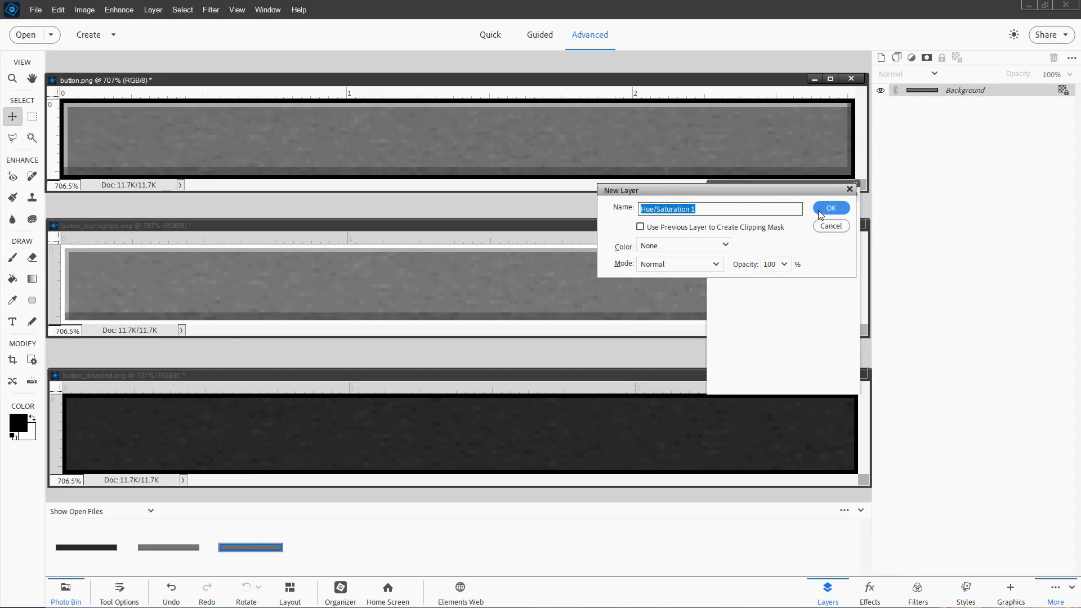
click(831, 209)
drag(772, 193, 747, 207)
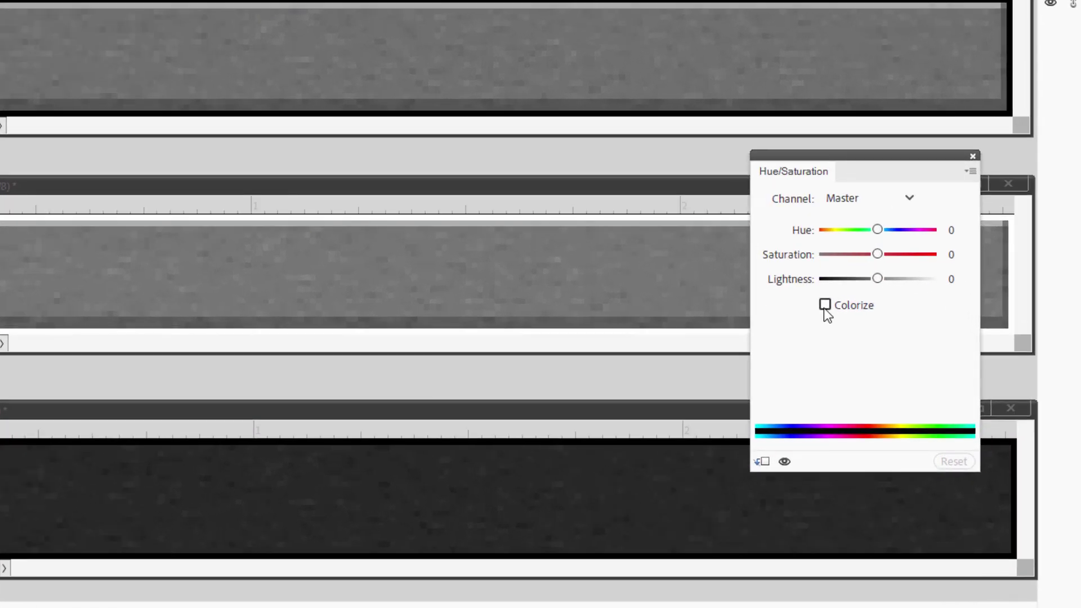
click(825, 307)
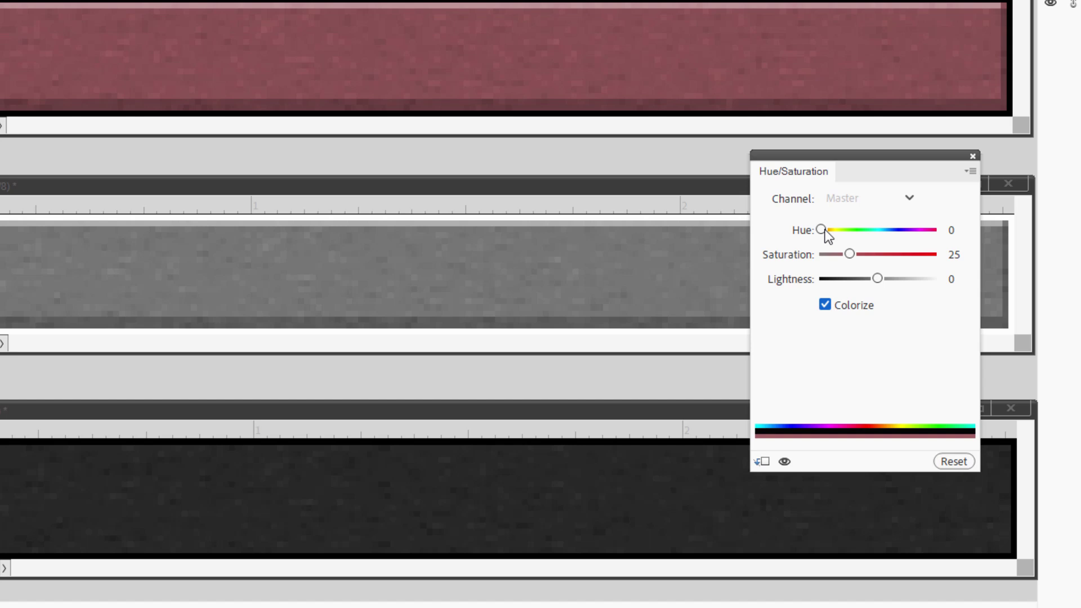
drag(823, 230, 941, 256)
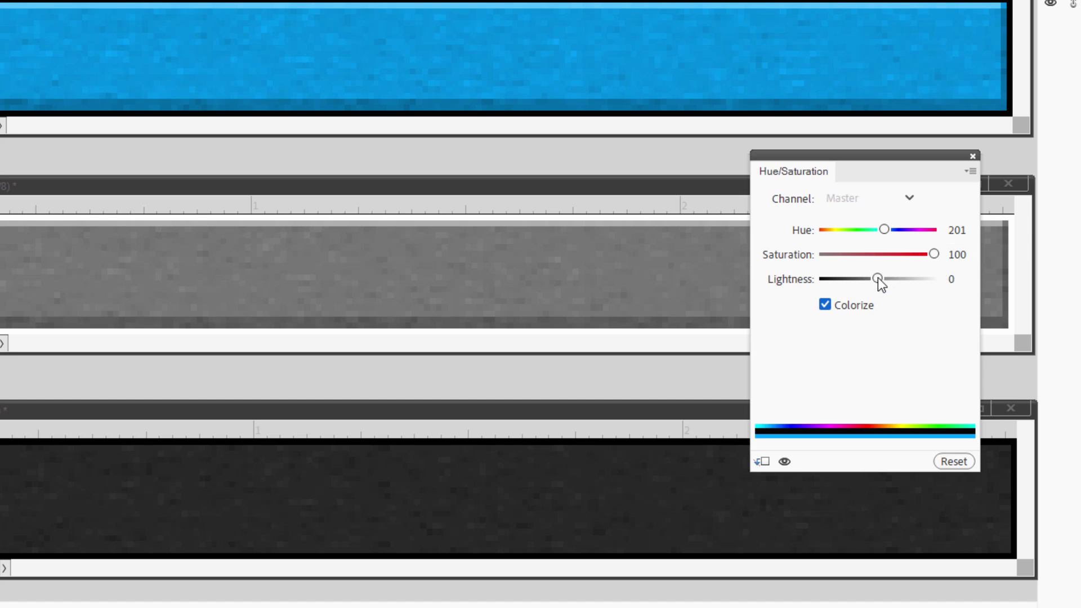
drag(878, 278, 889, 279)
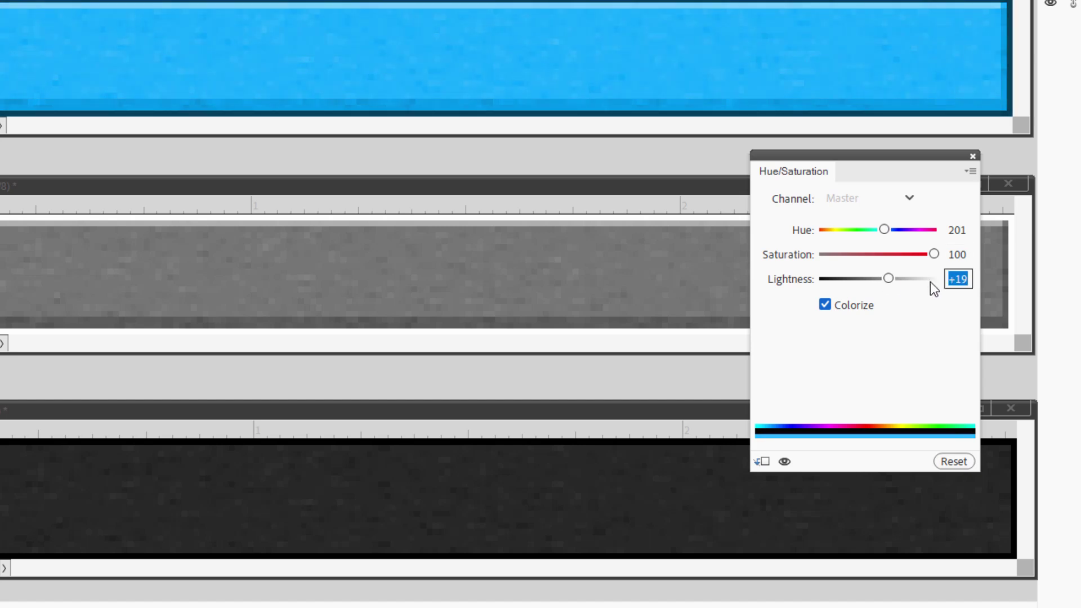
text(20)
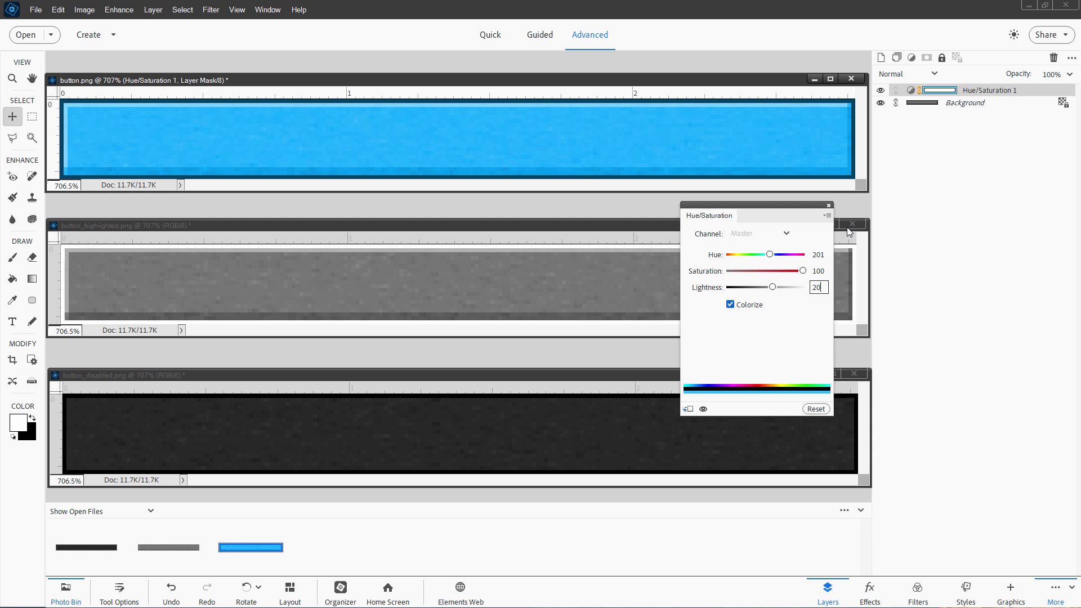
click(829, 206)
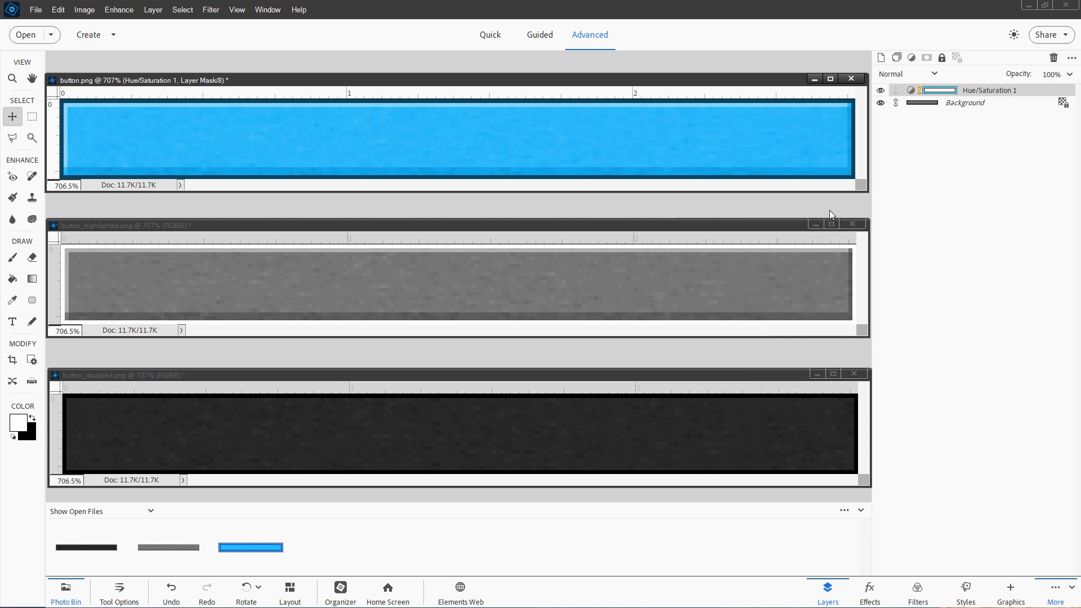
Step: Add a colorized Hue/Saturation layer to button_highlighted.png at Hue 201, Saturation 100, Lightness 30
click(444, 228)
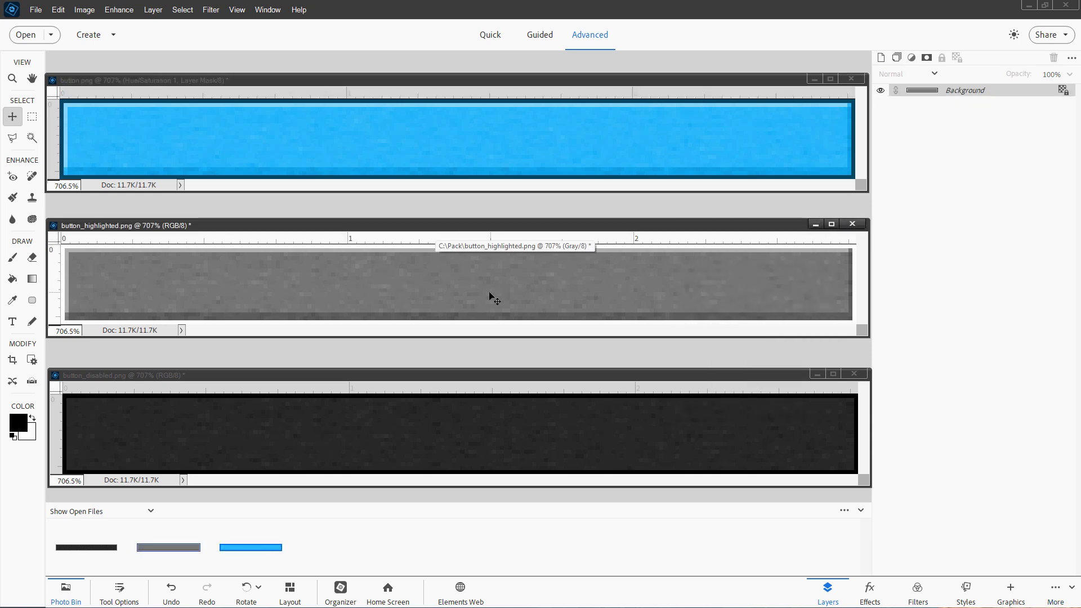
click(153, 10)
mouse_move(188, 106)
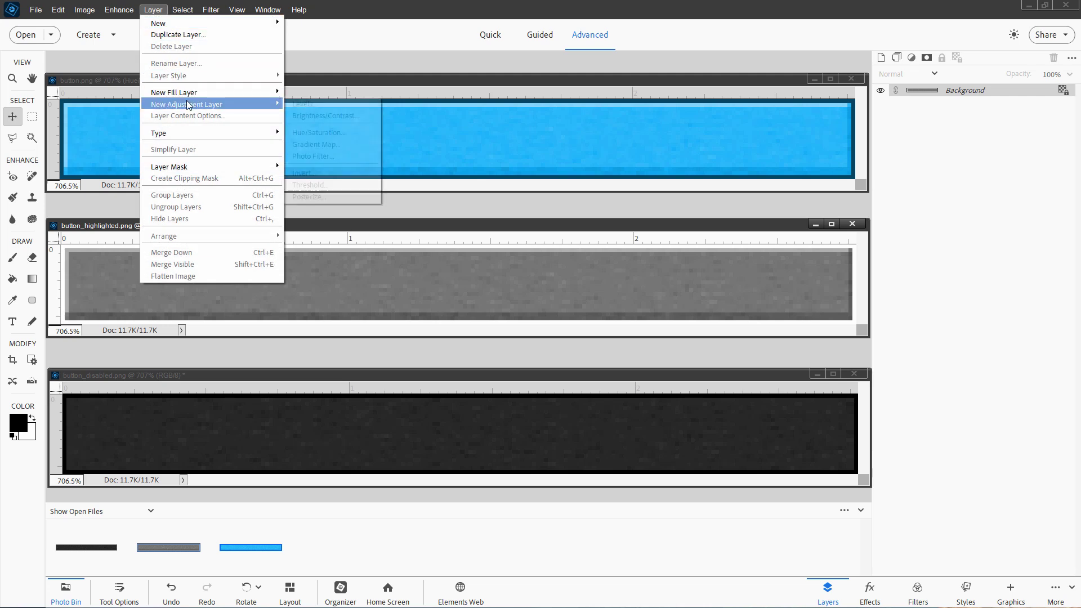
click(319, 132)
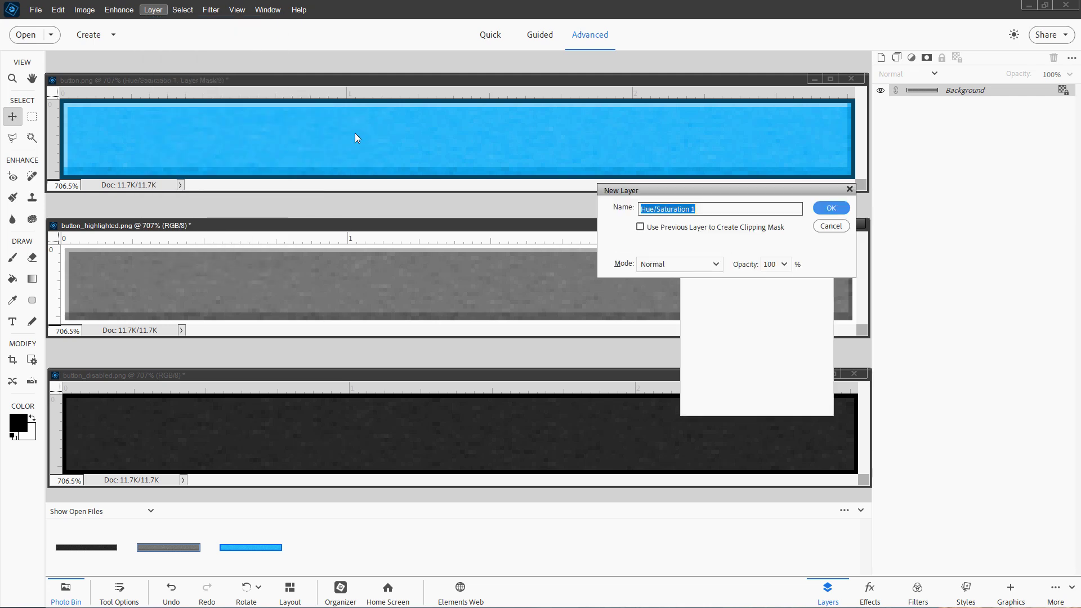
click(831, 208)
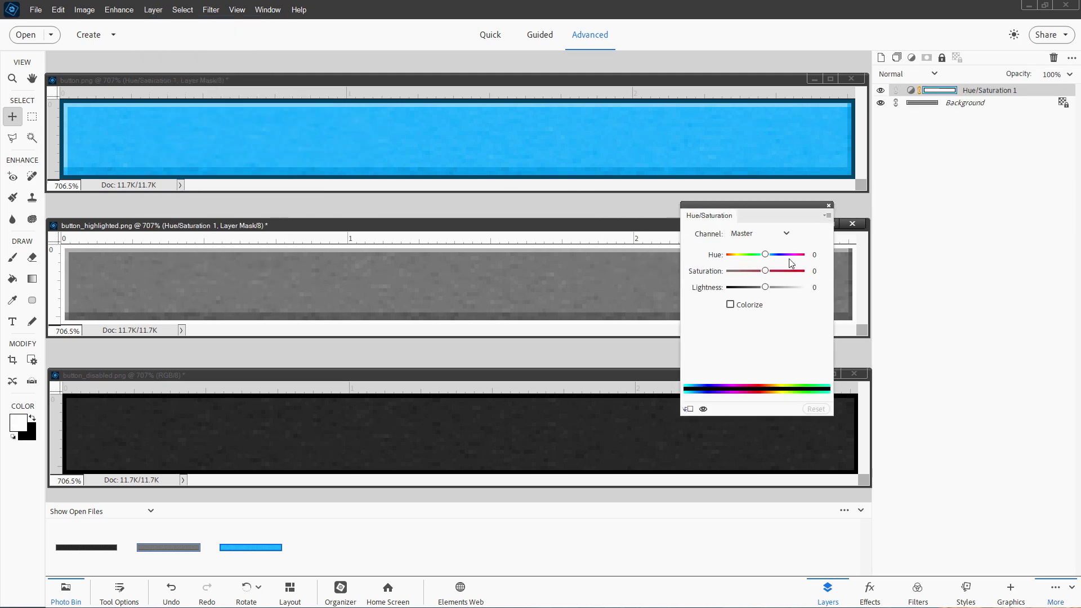
click(731, 305)
click(815, 255)
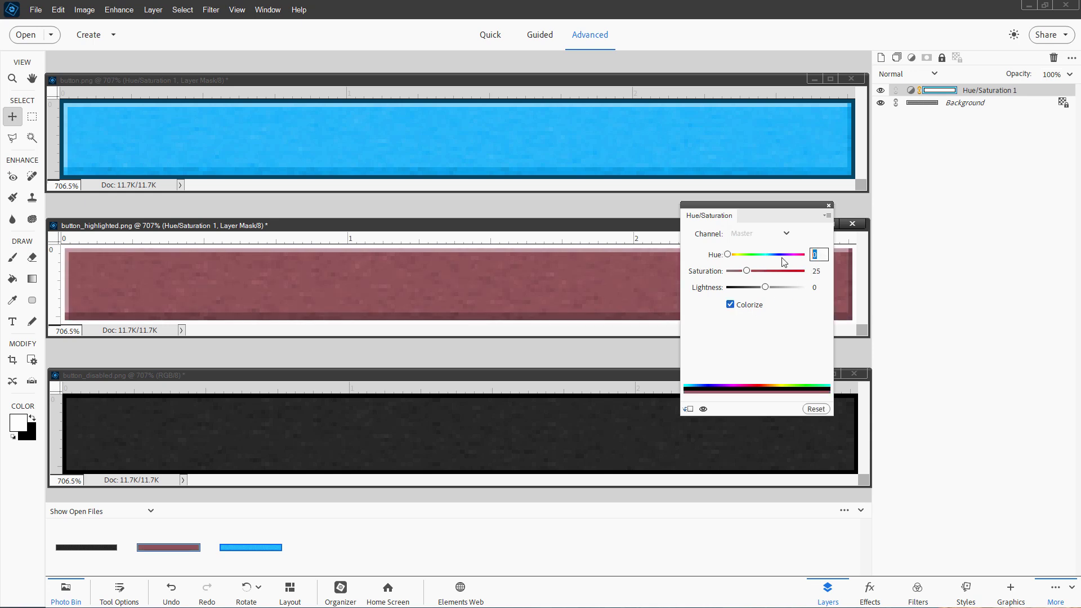
text(201)
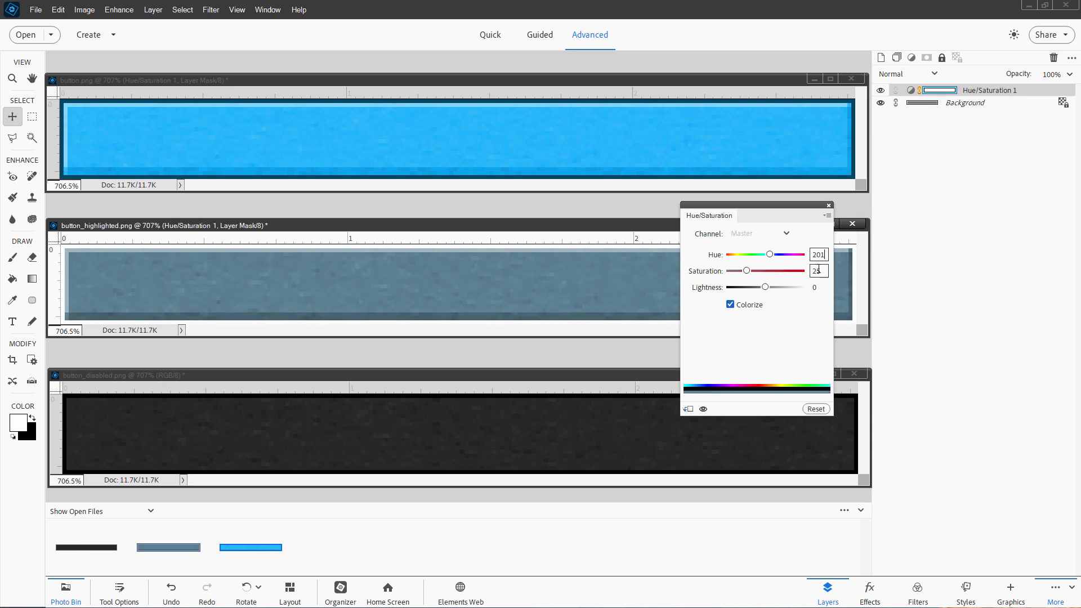
drag(745, 275, 818, 271)
text(30)
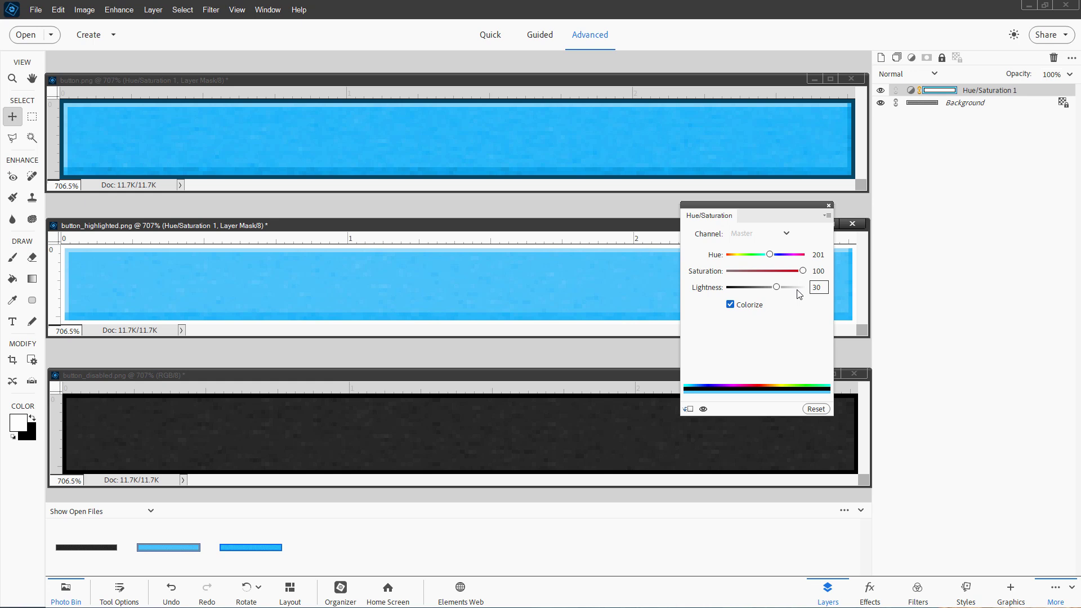
click(829, 206)
Step: Lower the saturation of button.png's Hue/Saturation layer to 75
click(615, 112)
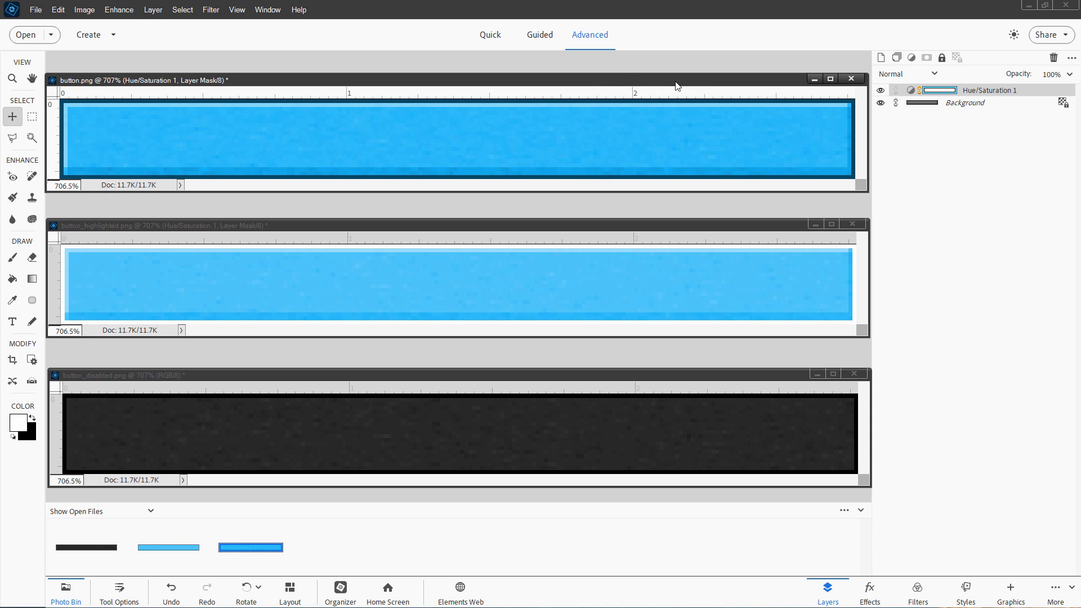
double_click(912, 90)
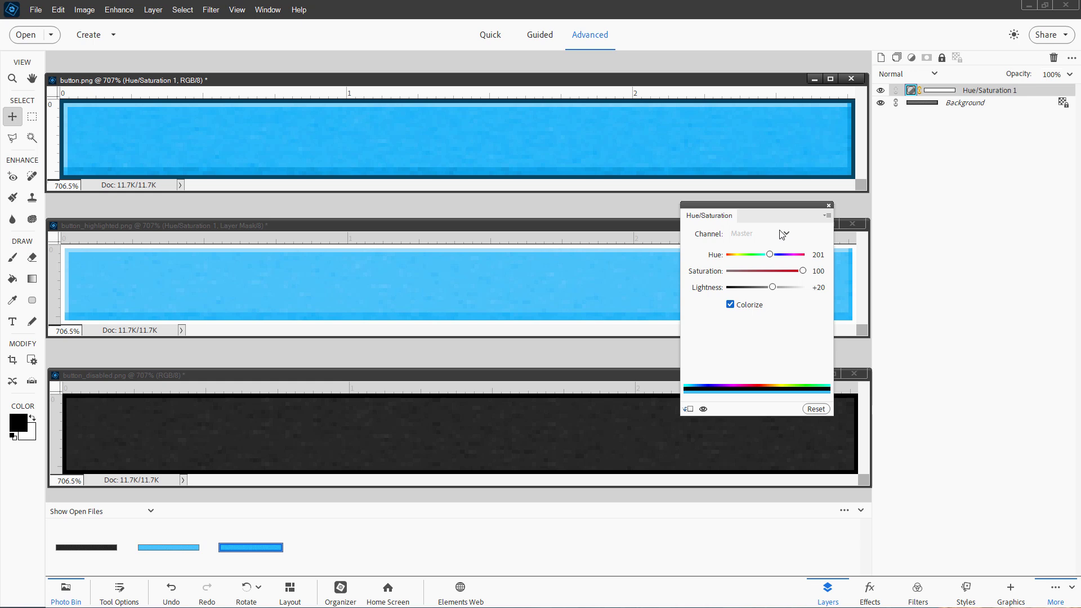
drag(803, 275, 786, 276)
click(817, 272)
text(75)
click(829, 205)
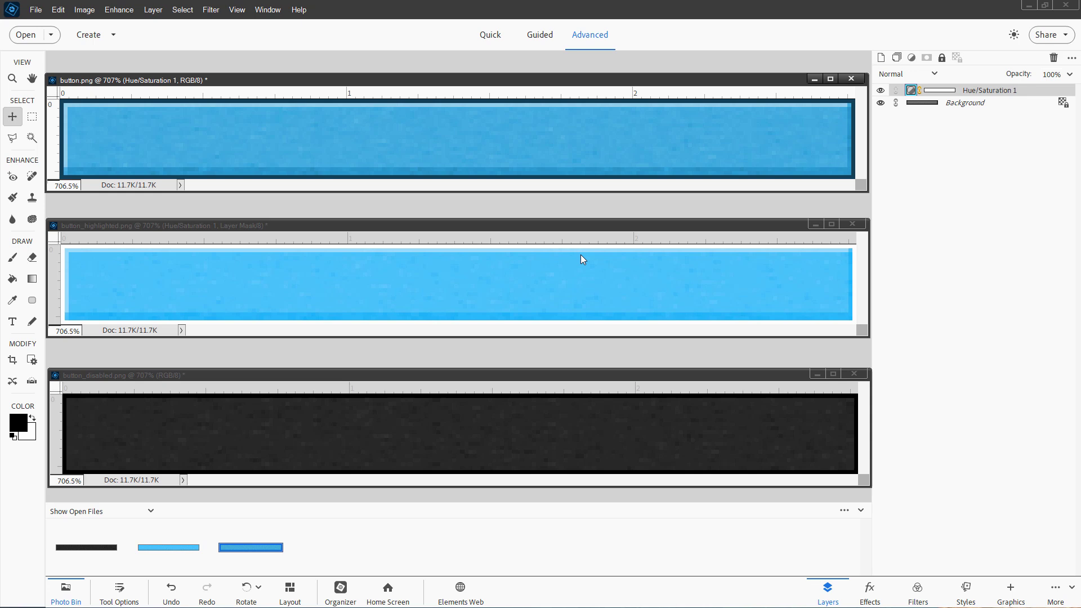
click(612, 383)
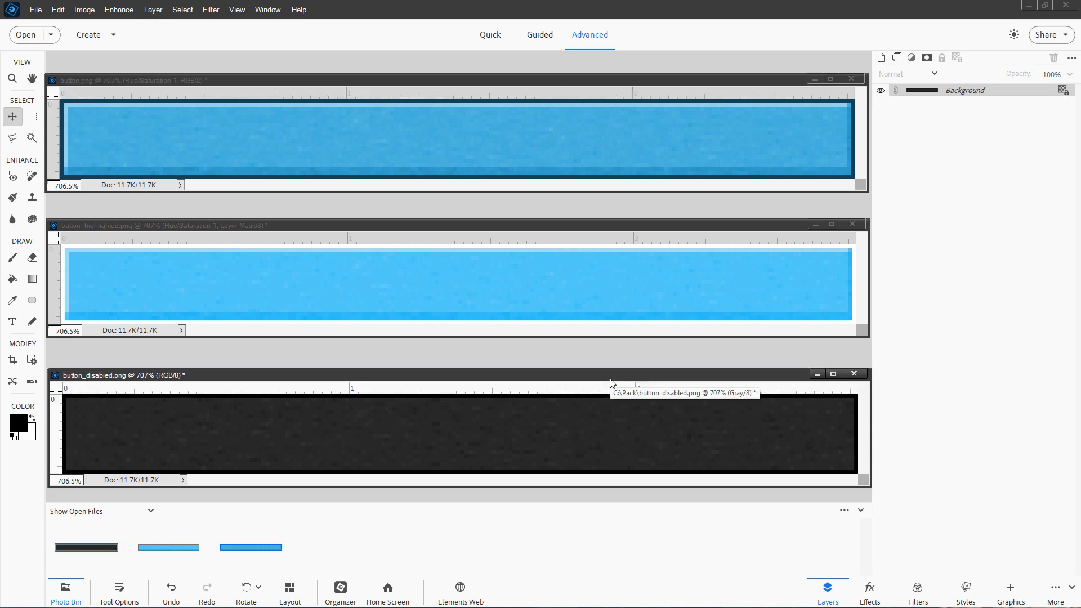
Step: Add a colorized Hue/Saturation layer to button_disabled.png with Hue 201, Saturation 75, Lightness 10
click(159, 10)
mouse_move(193, 106)
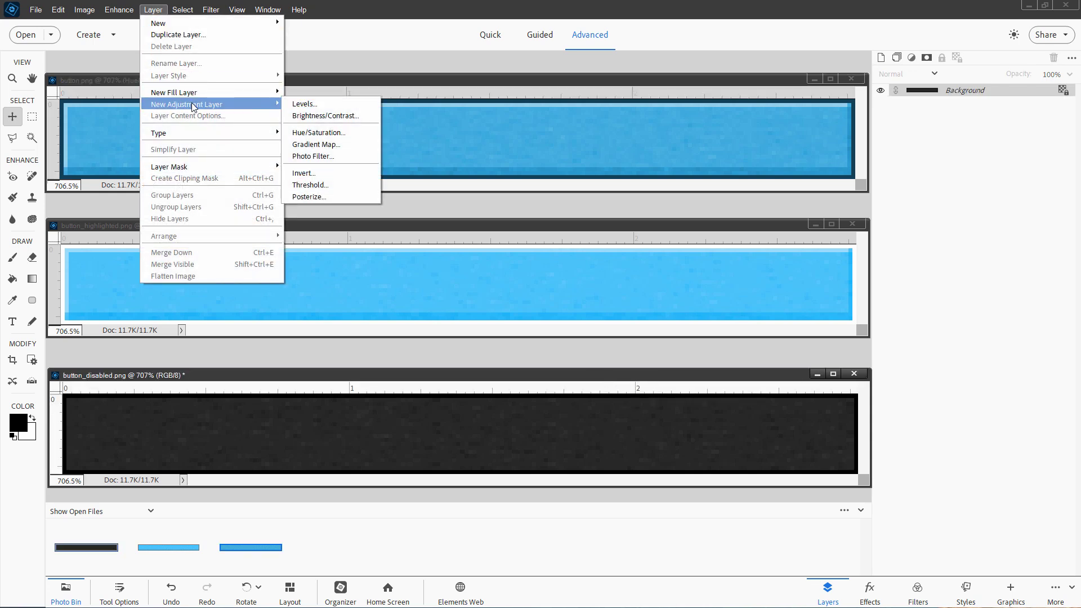
click(324, 129)
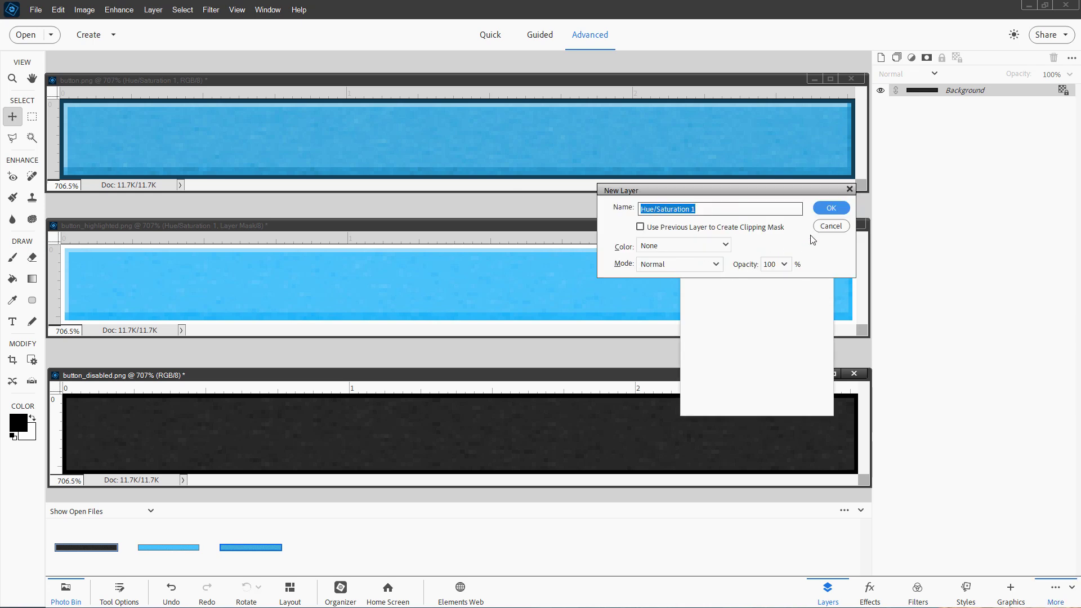
click(829, 211)
click(731, 304)
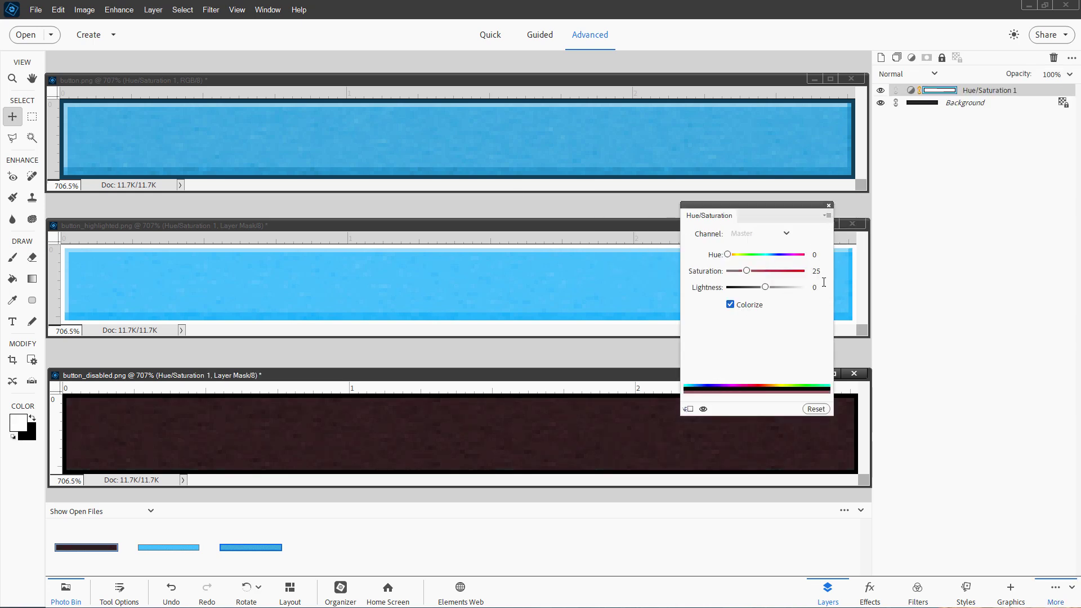
click(814, 254)
text(201)
key(Tab)
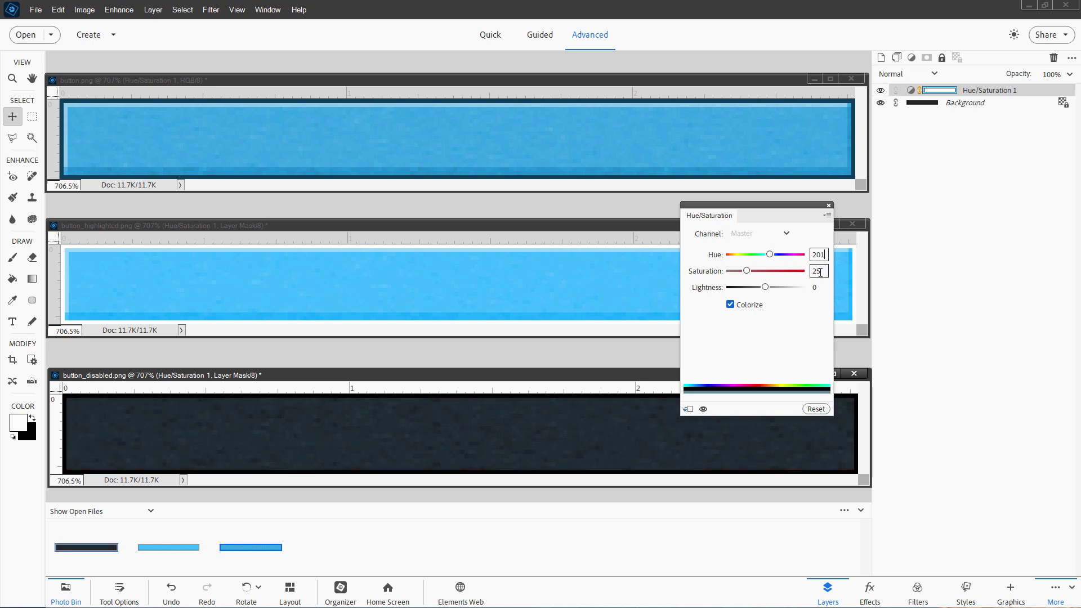
text(75)
key(Tab)
text(10)
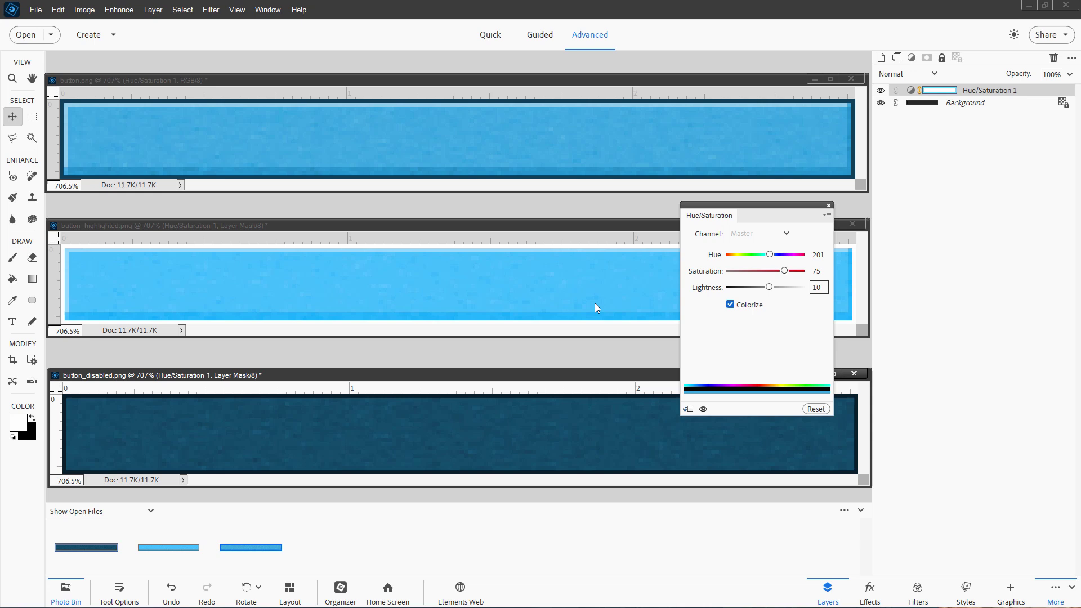
click(830, 206)
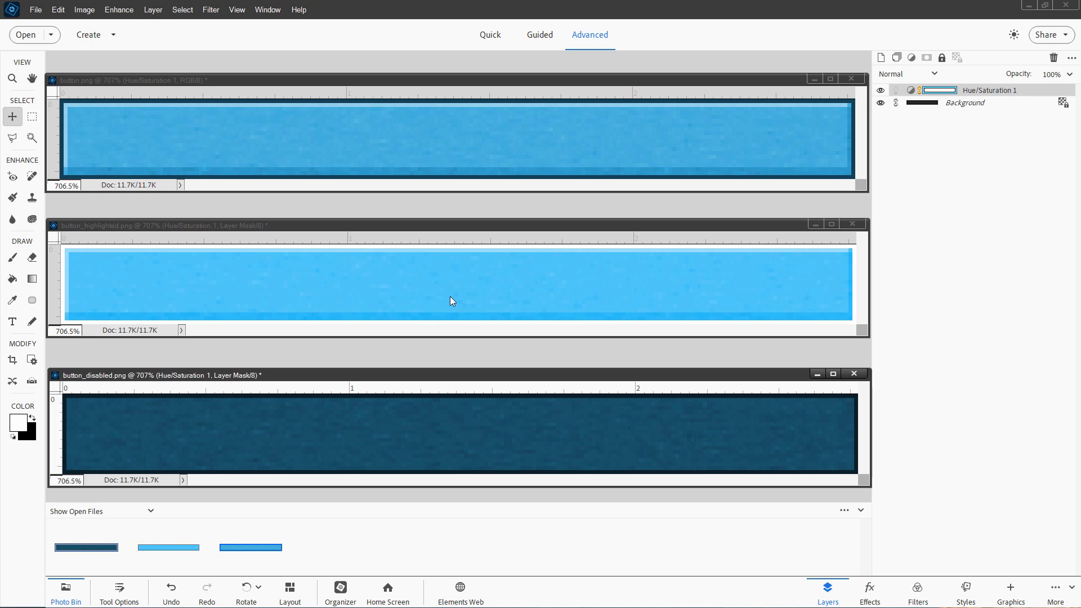
Step: Save the disabled button with its layers as button_disabled.psd
click(38, 10)
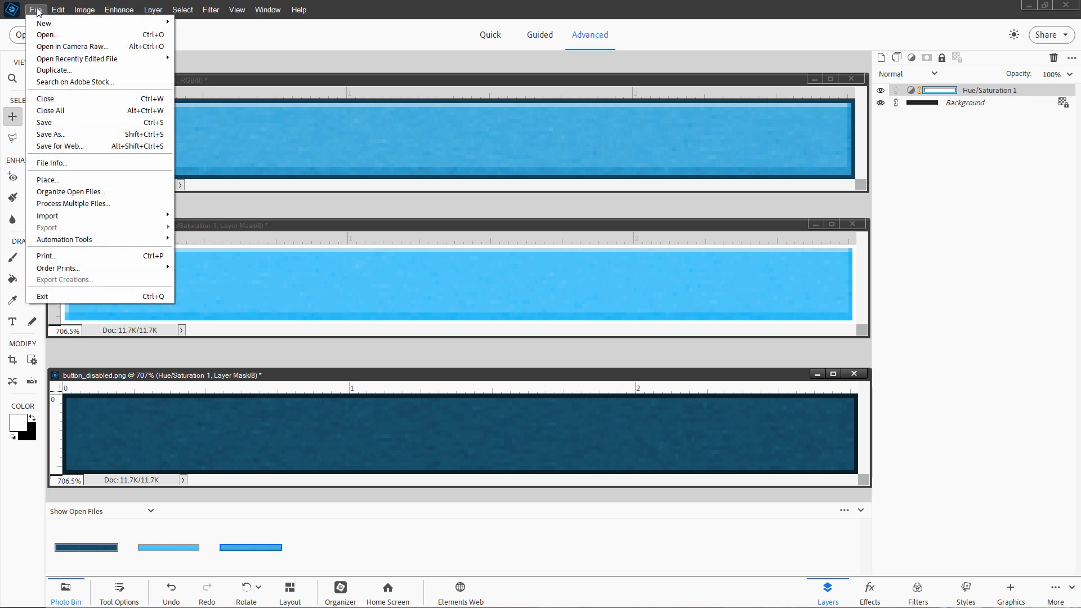
click(66, 123)
drag(270, 16, 332, 71)
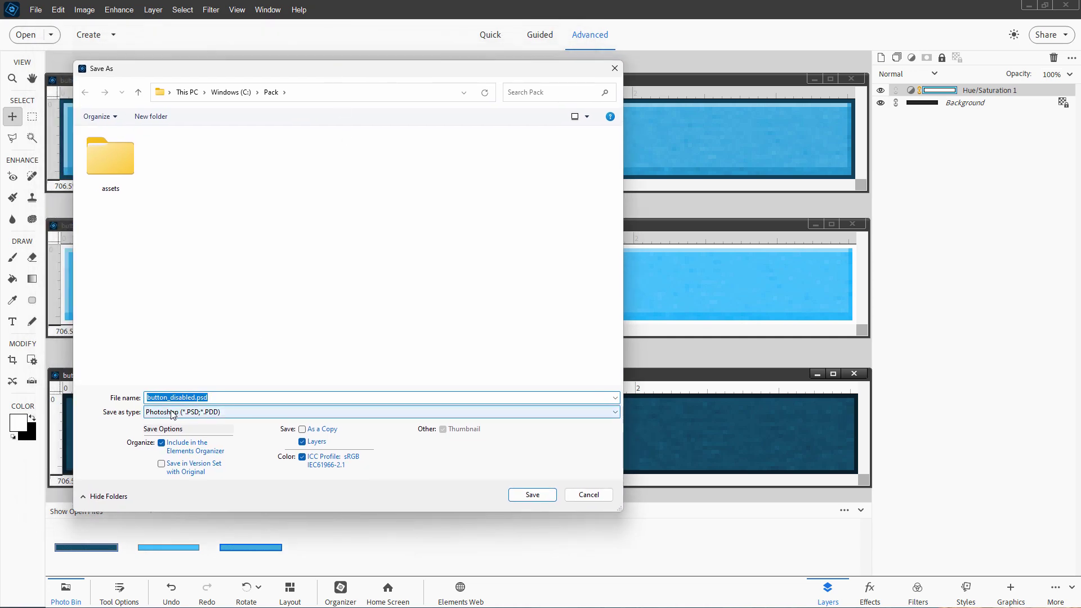
click(532, 494)
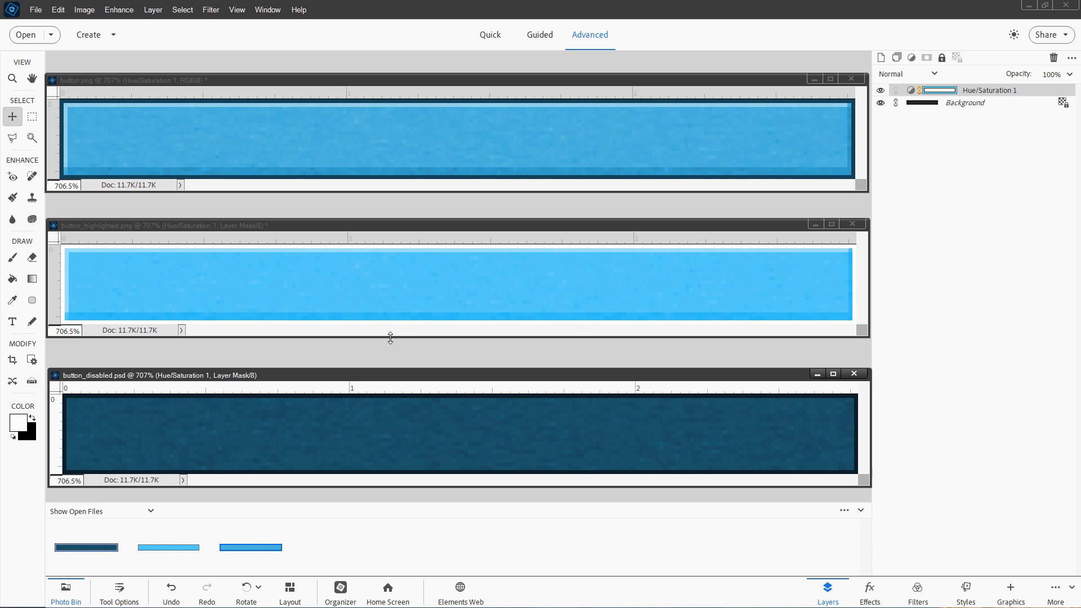
Step: Save the disabled button as a PNG, replacing the existing button_disabled.png
click(38, 11)
click(51, 134)
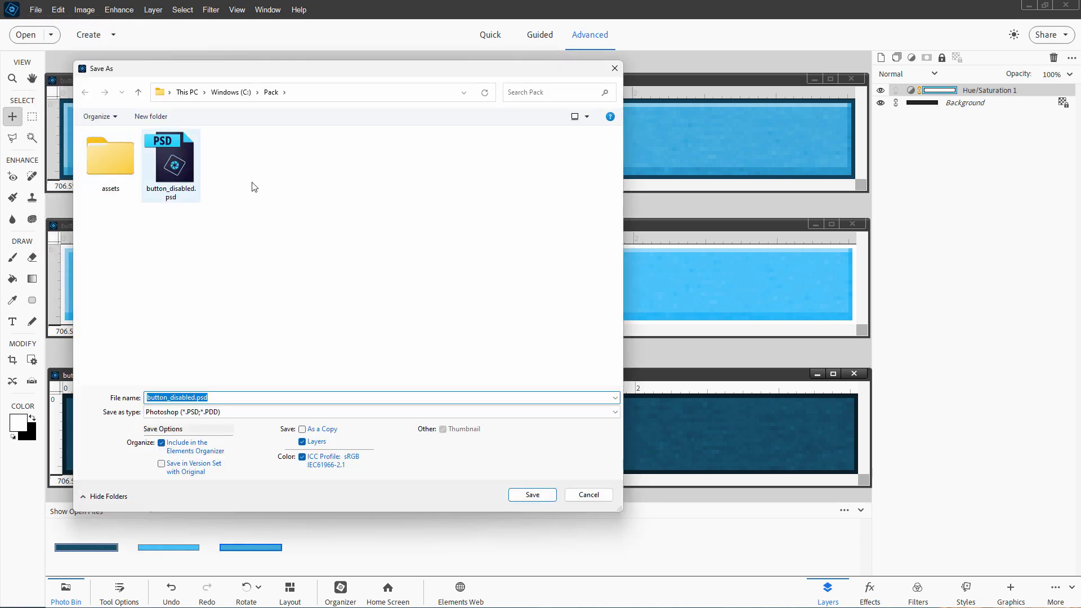
click(250, 416)
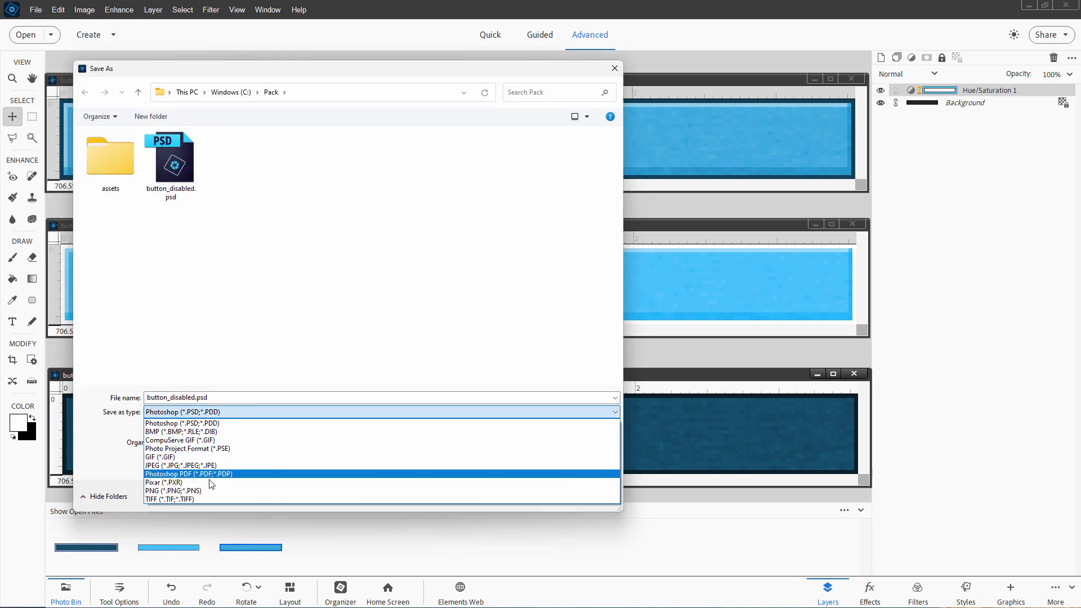
key(Escape)
key(p)
key(n)
key(g)
click(532, 494)
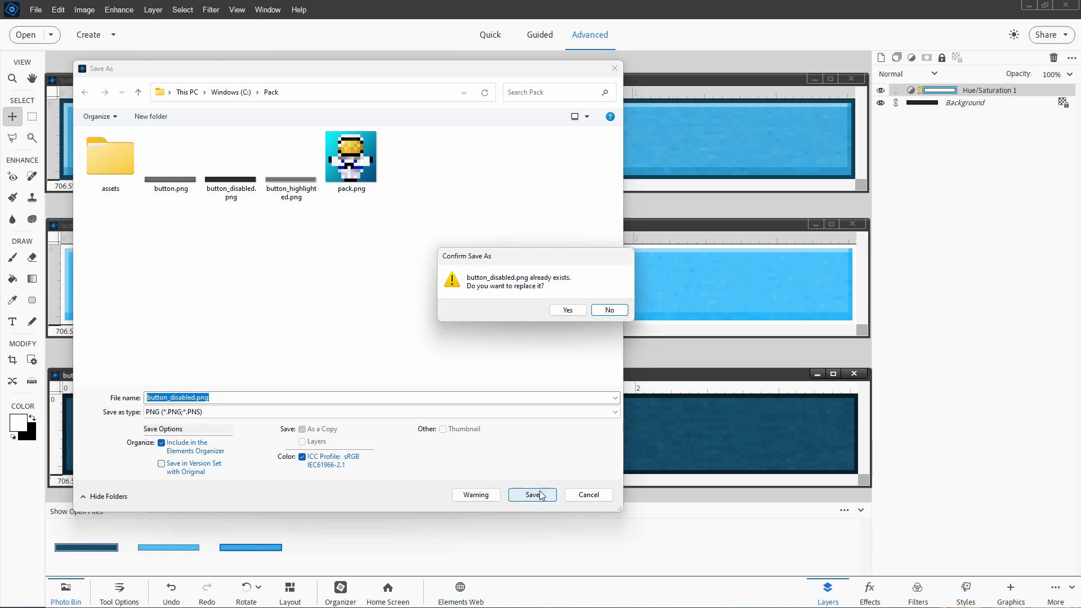
click(579, 310)
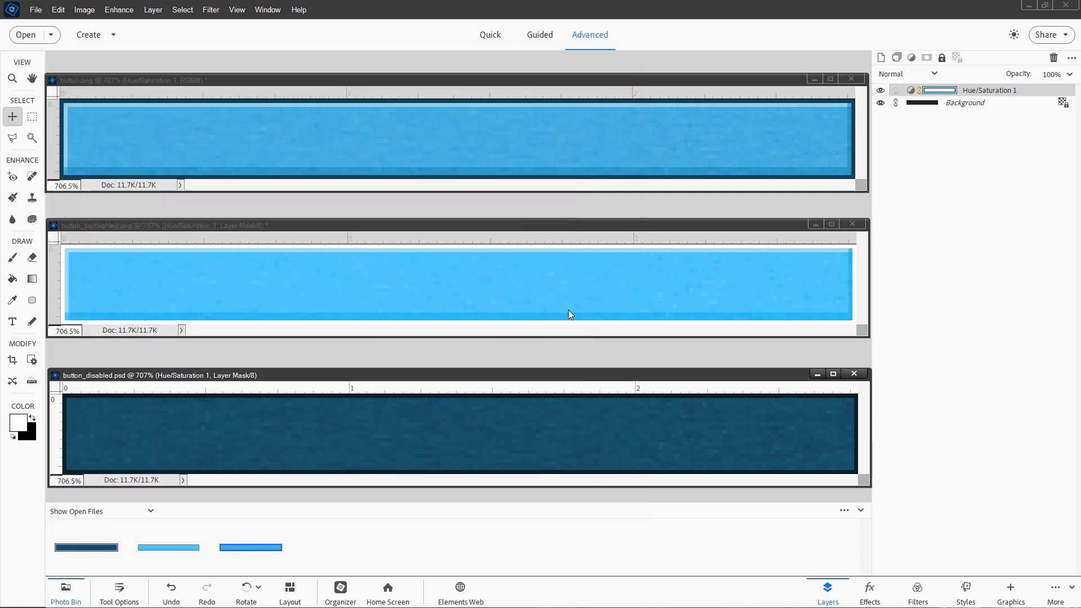
click(586, 190)
Step: Save the normal button as button.psd and as a PNG replacing button.png
click(37, 10)
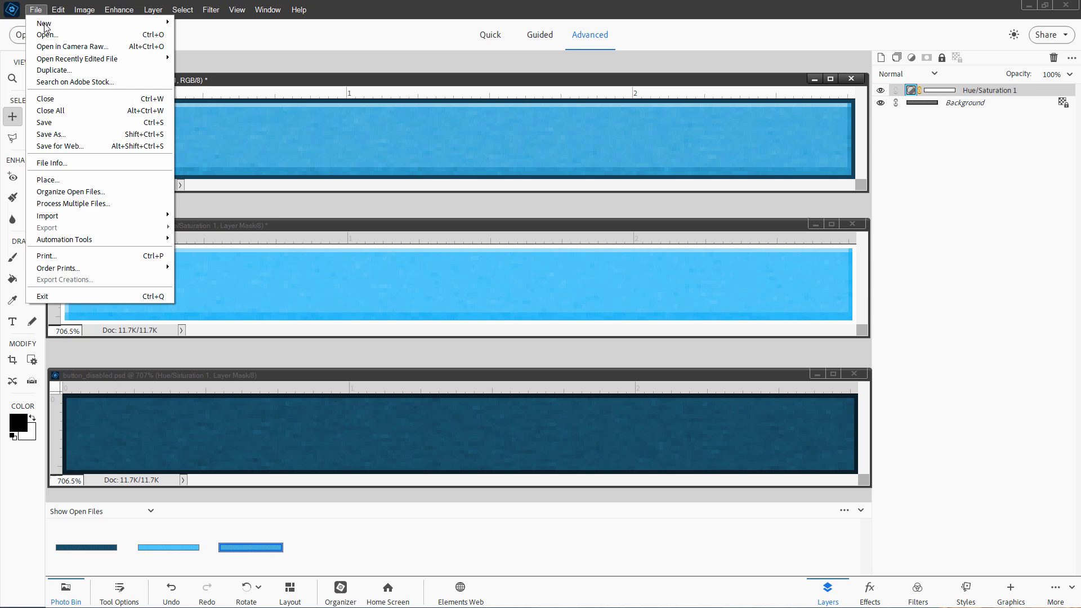
click(70, 133)
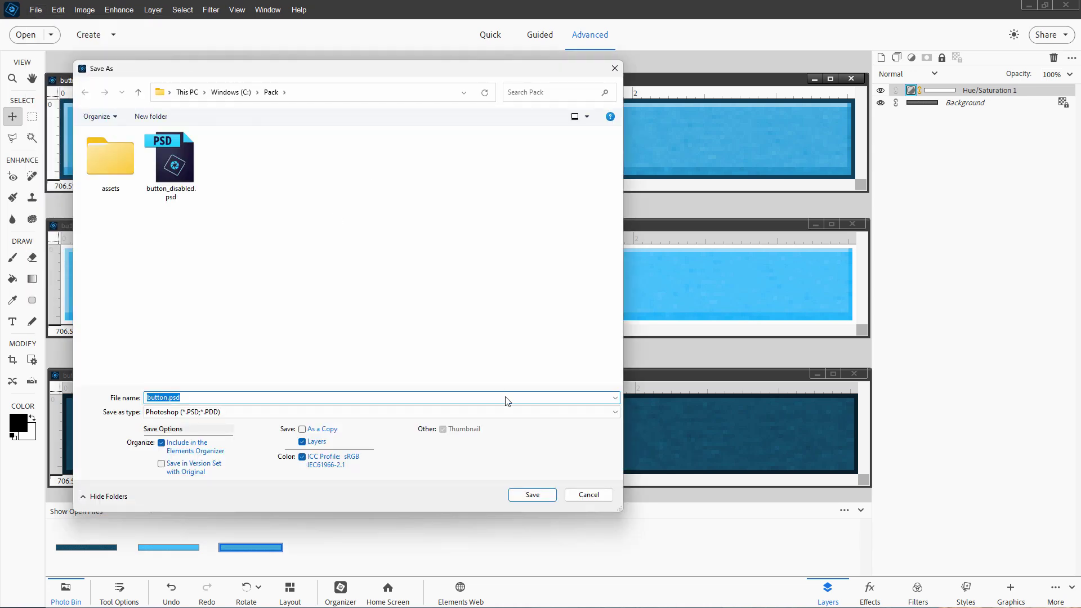
click(546, 495)
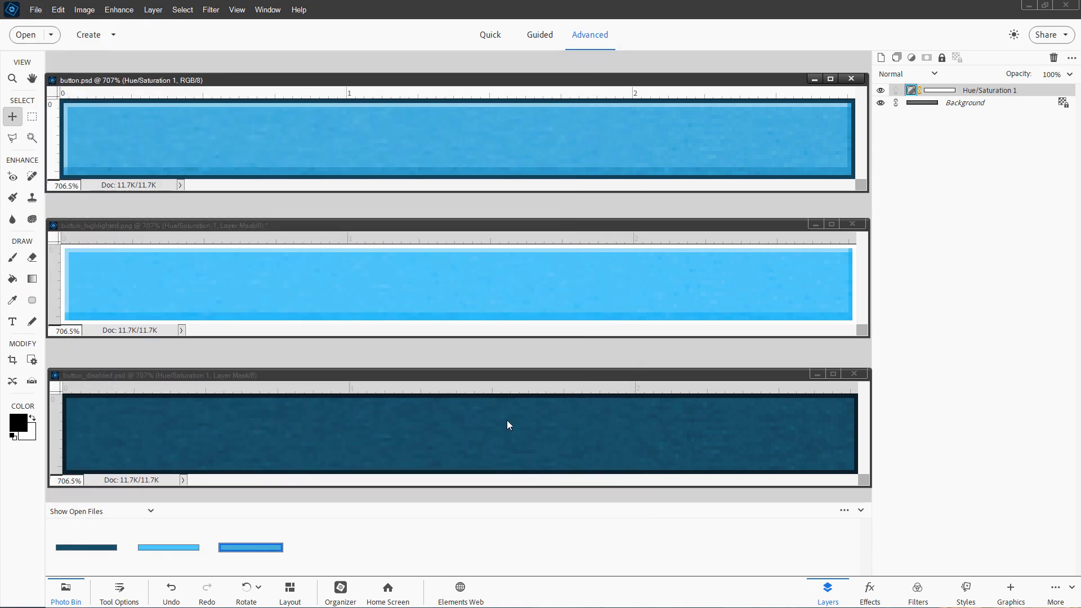
click(35, 10)
click(74, 134)
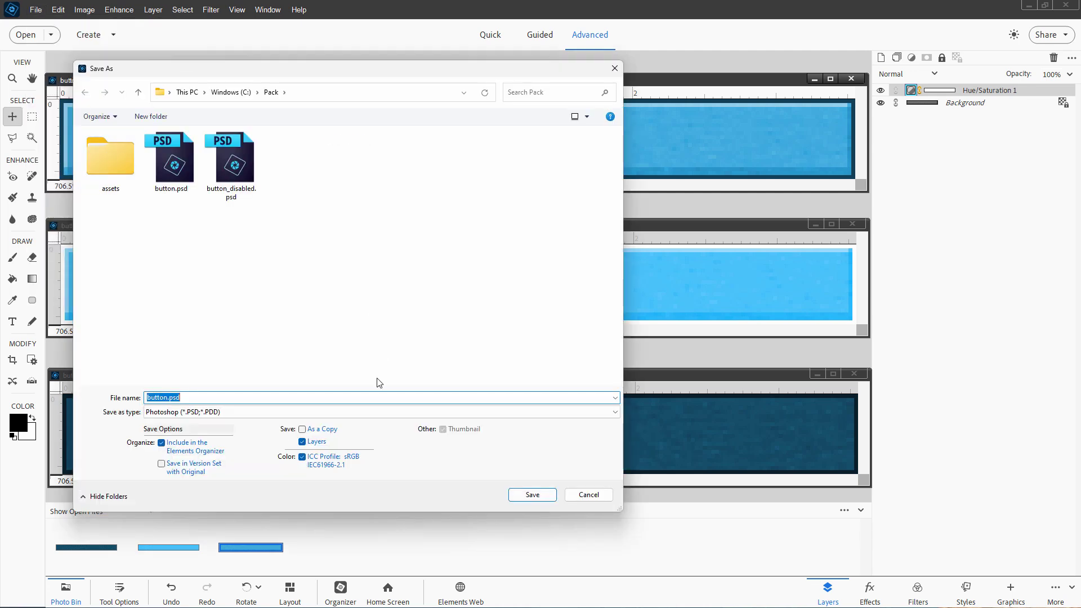
click(304, 415)
click(231, 495)
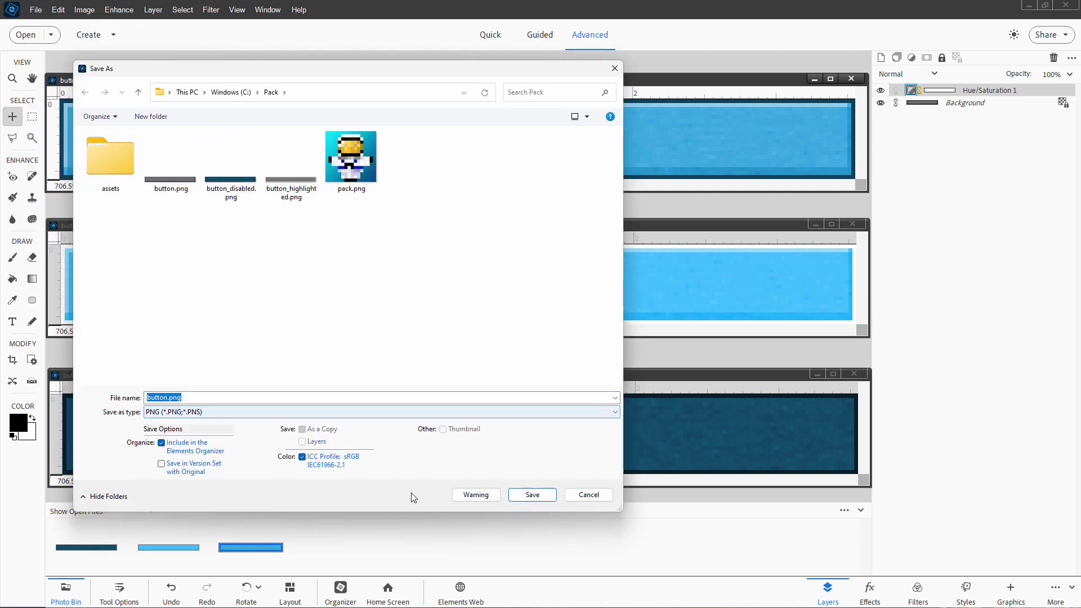
click(510, 499)
click(574, 309)
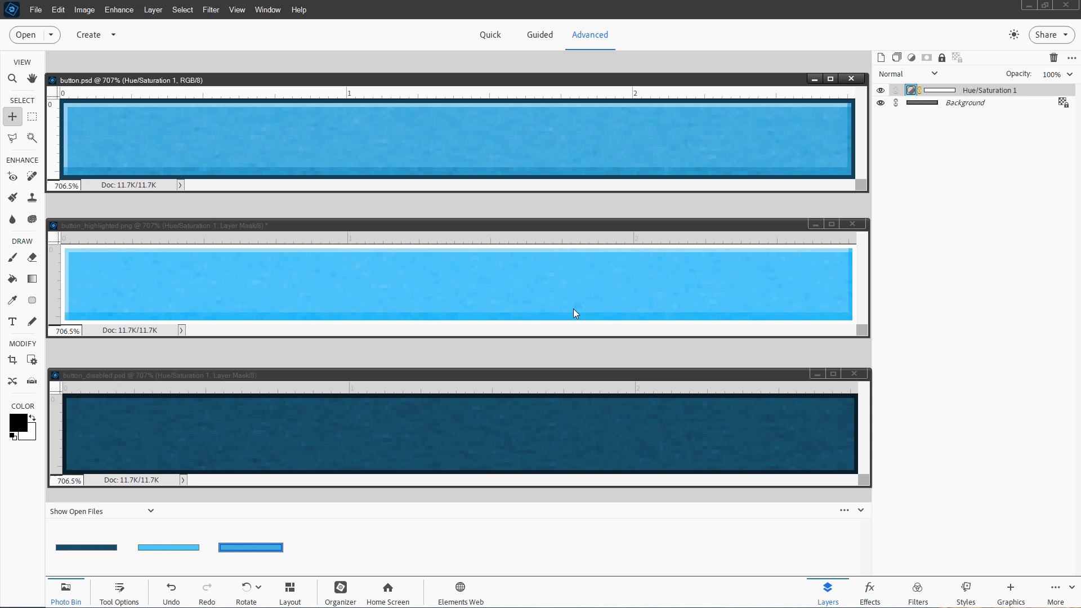
click(576, 187)
Step: Save button_highlighted.psd and a PNG replacing button_highlighted.png, then quit Photoshop Elements
click(507, 225)
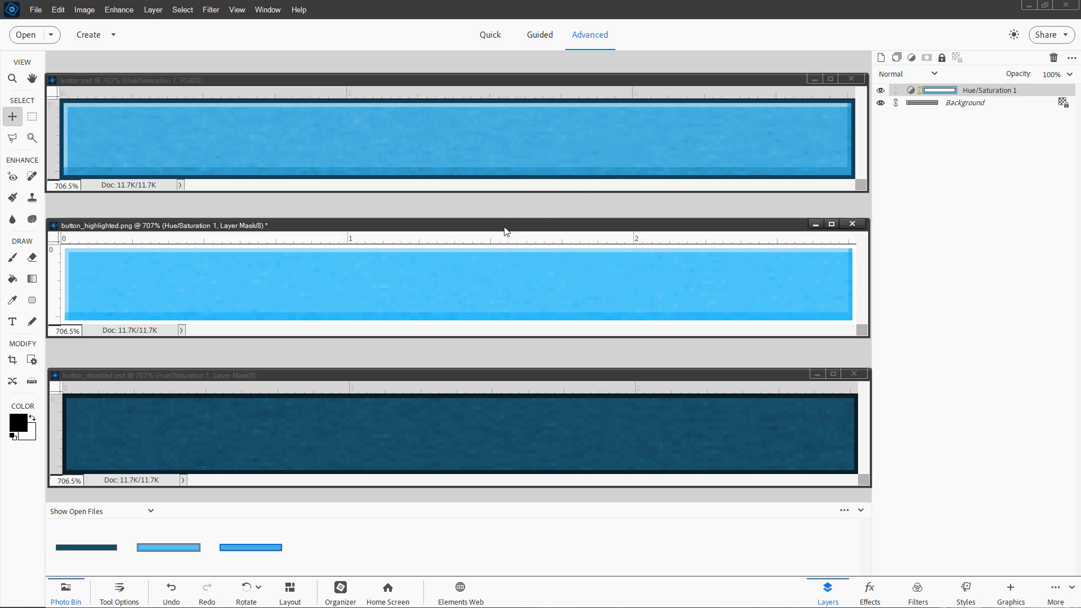
click(36, 10)
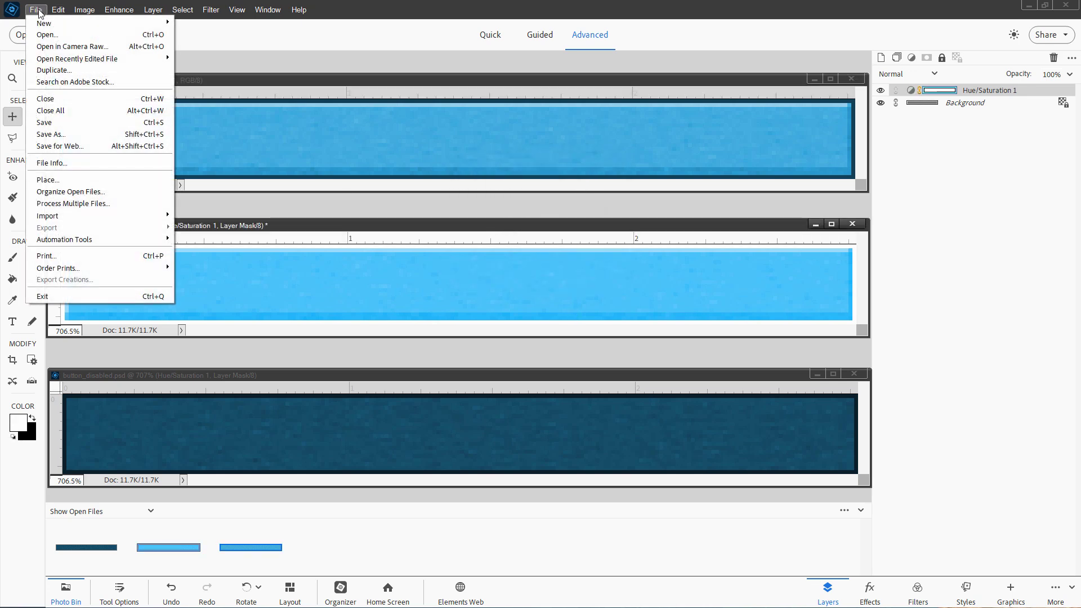
click(49, 109)
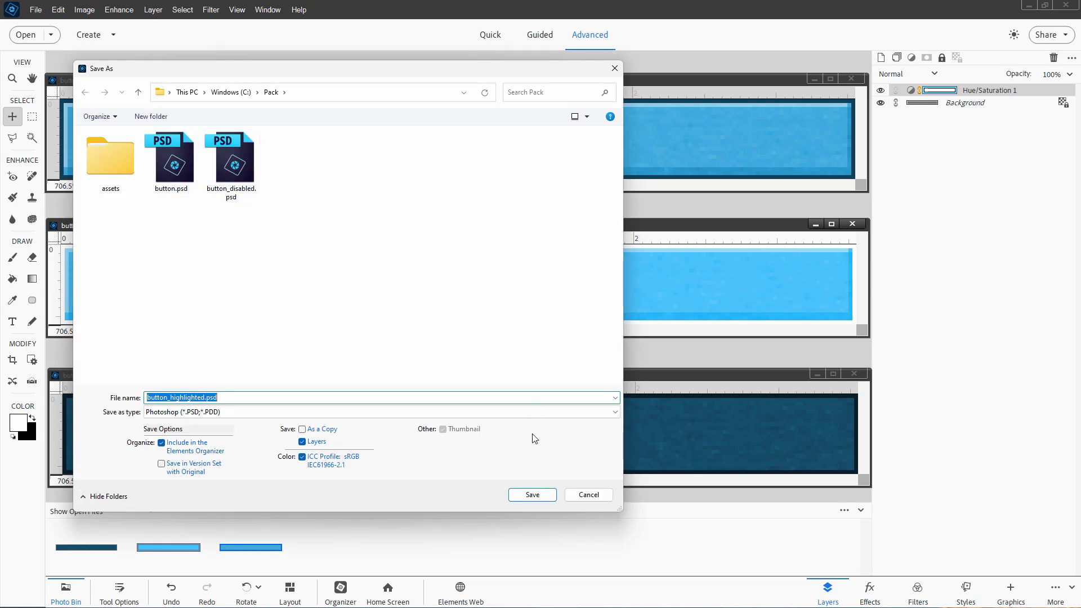
click(529, 494)
click(34, 10)
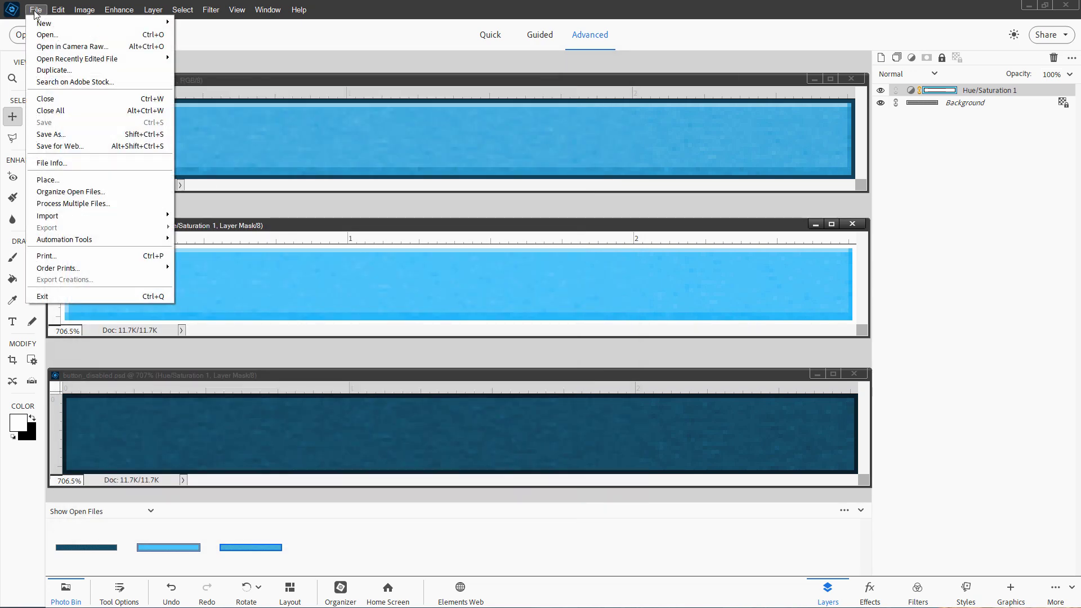
click(93, 120)
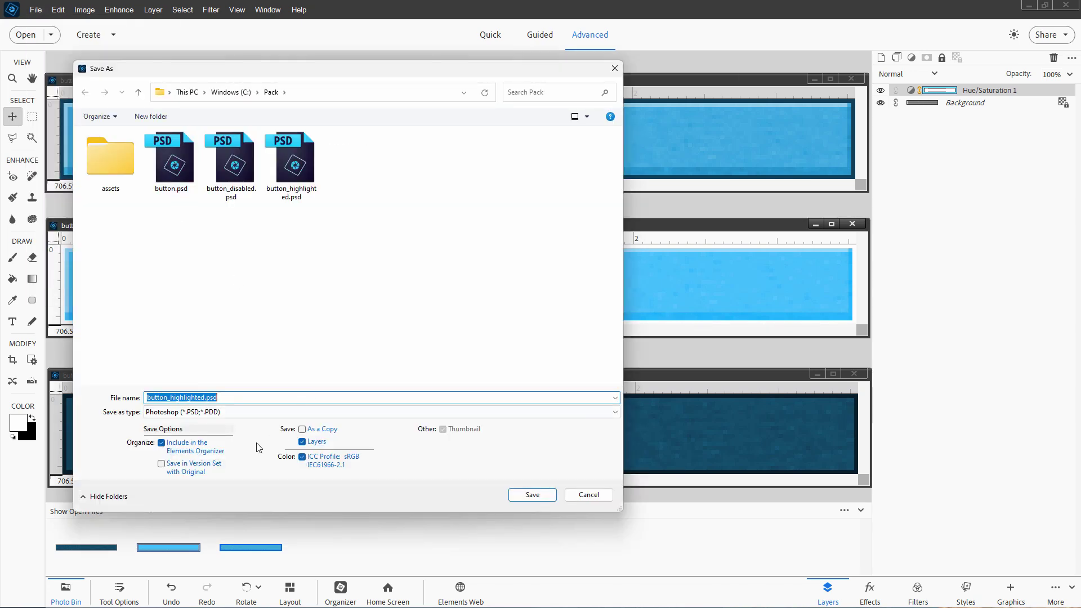
click(239, 413)
click(234, 491)
key(Return)
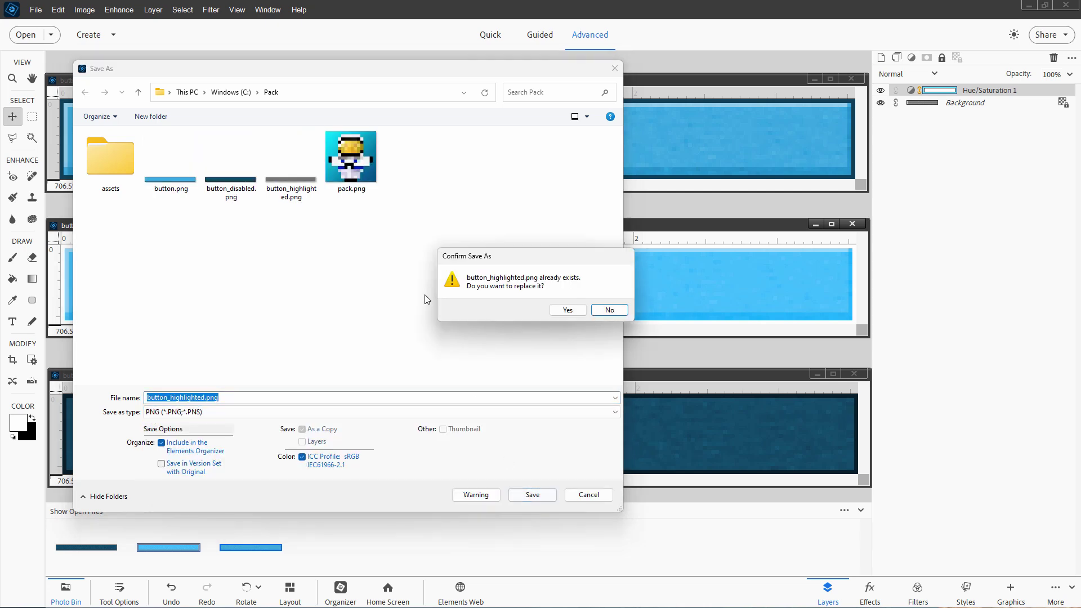
click(561, 316)
click(579, 188)
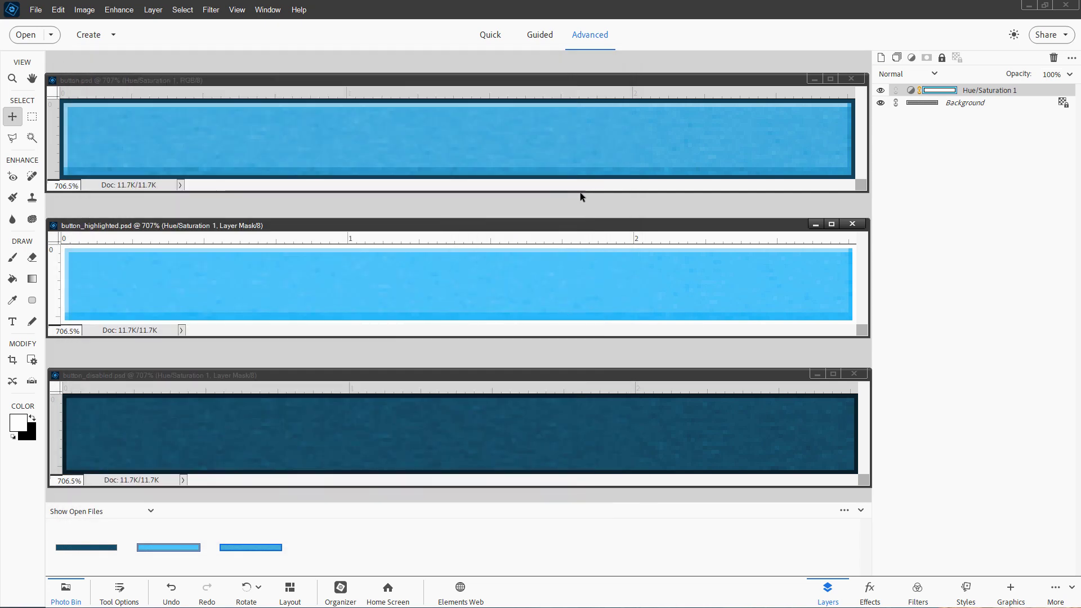
click(1069, 8)
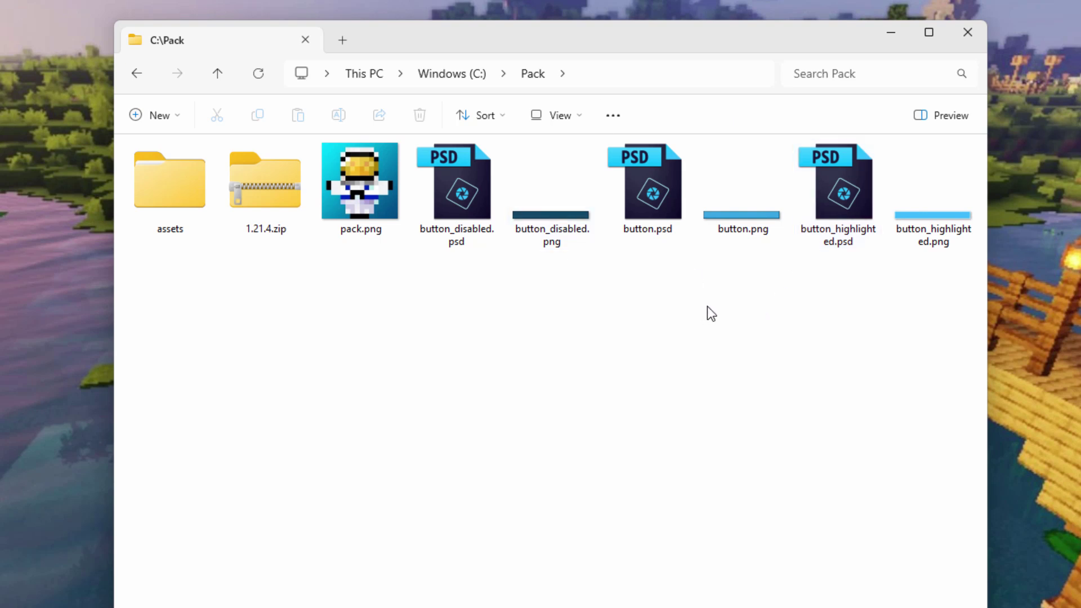
Step: Copy button_disabled.png, button.png and button_highlighted.png
click(538, 235)
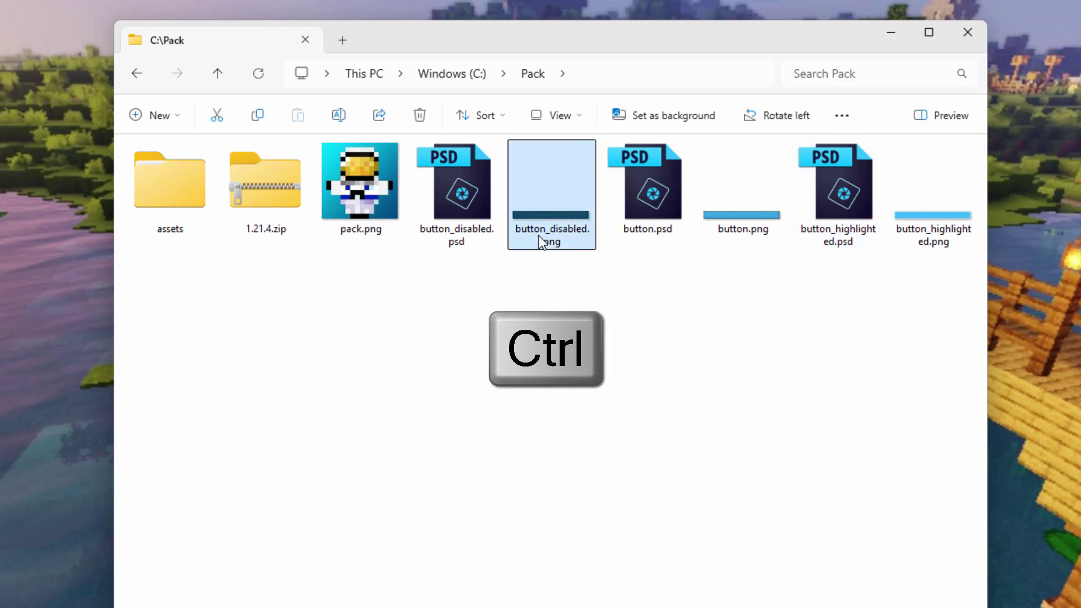
ctrl+click(732, 230)
ctrl+click(937, 223)
right_click(553, 195)
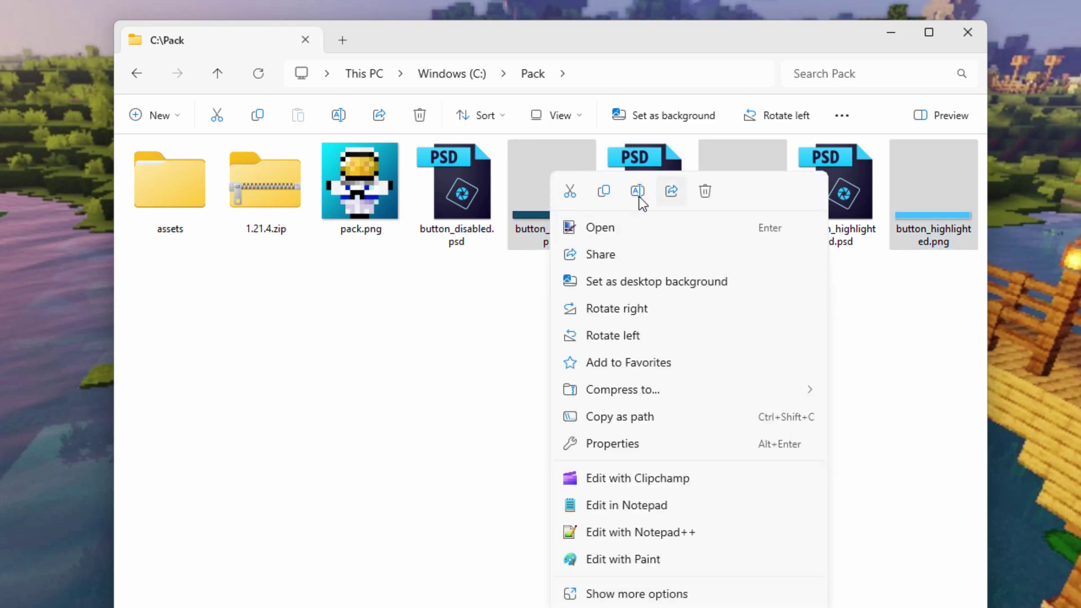
click(604, 192)
Step: Paste the three PNGs into assets\minecraft\textures\gui\sprites\widget and return to Pack
double_click(159, 190)
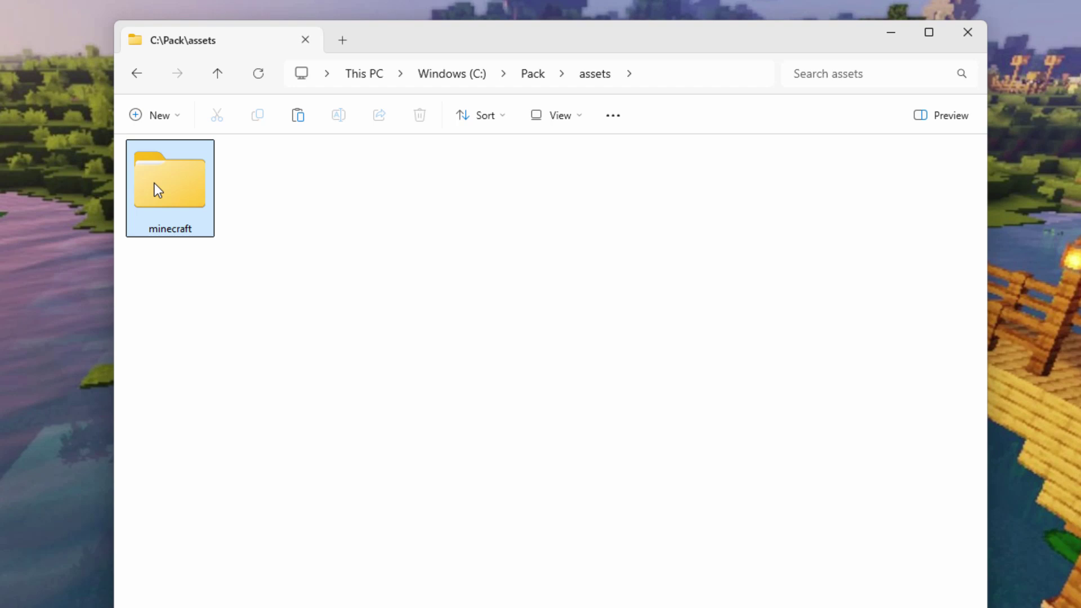
double_click(155, 184)
double_click(146, 174)
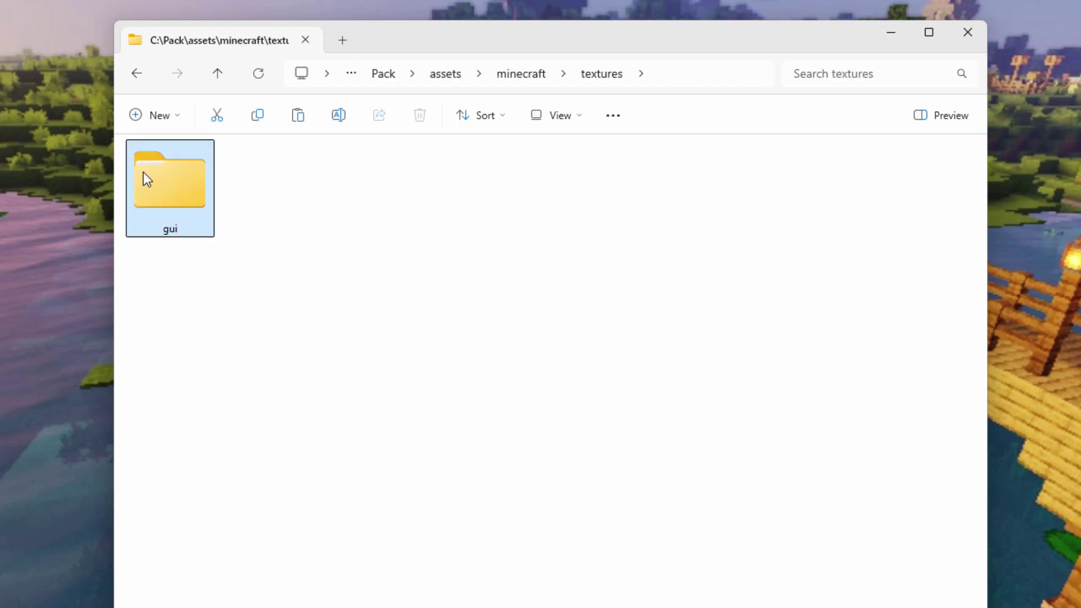
double_click(143, 171)
double_click(140, 170)
double_click(141, 170)
right_click(257, 225)
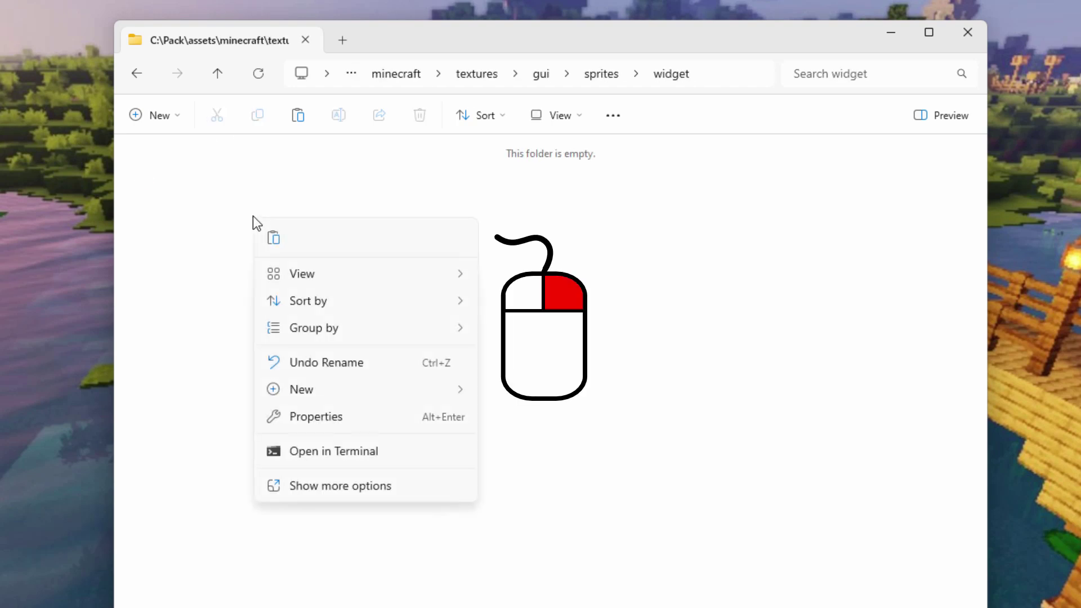
click(276, 239)
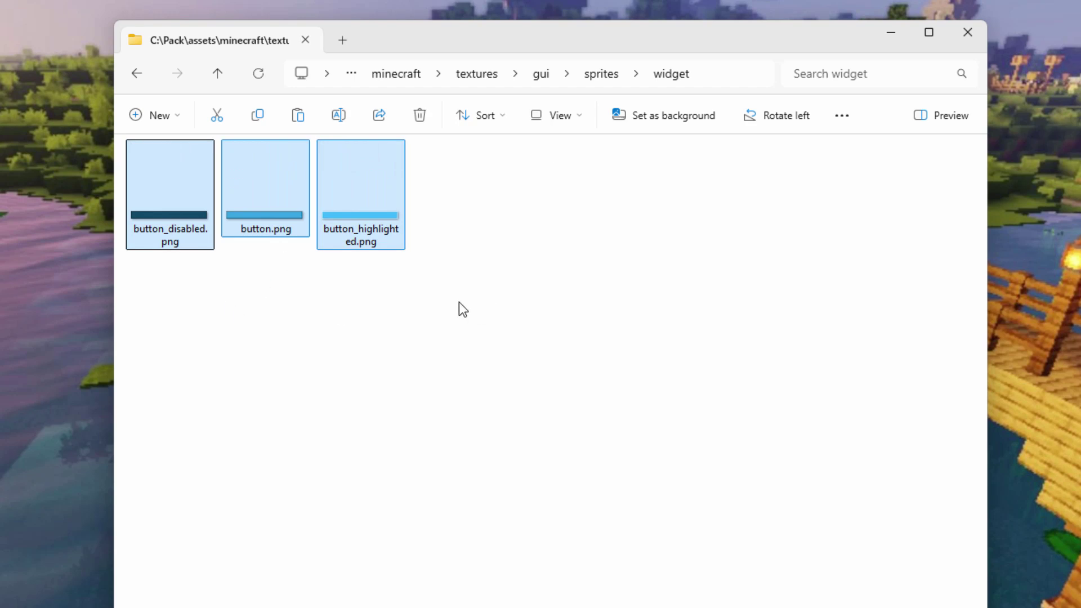
click(394, 75)
click(534, 74)
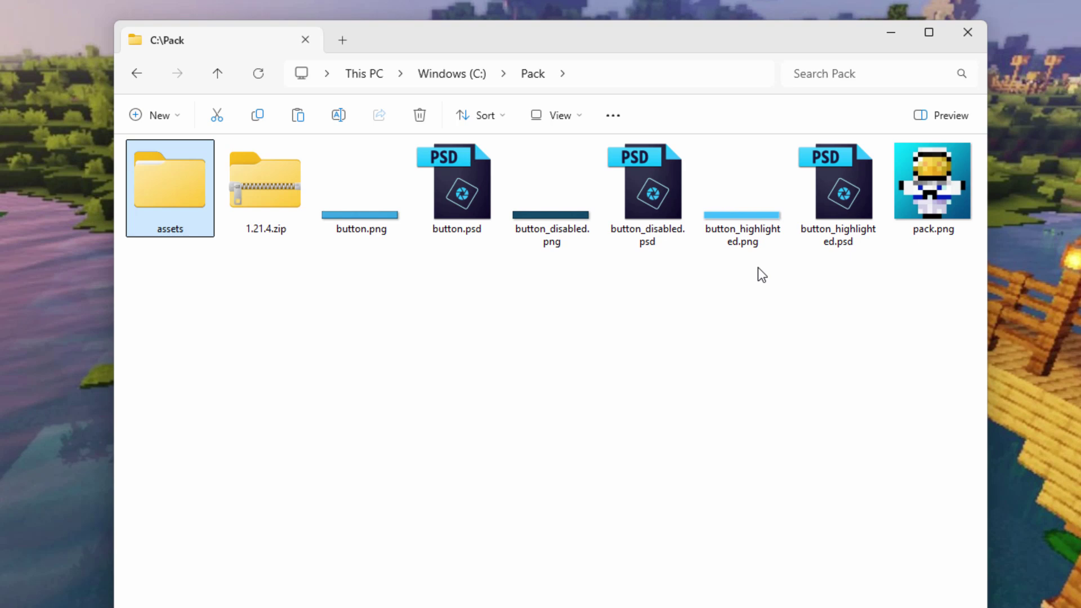
Step: Open 1.21.4.zip in a new window, sort it by name, and select pack.png
click(263, 217)
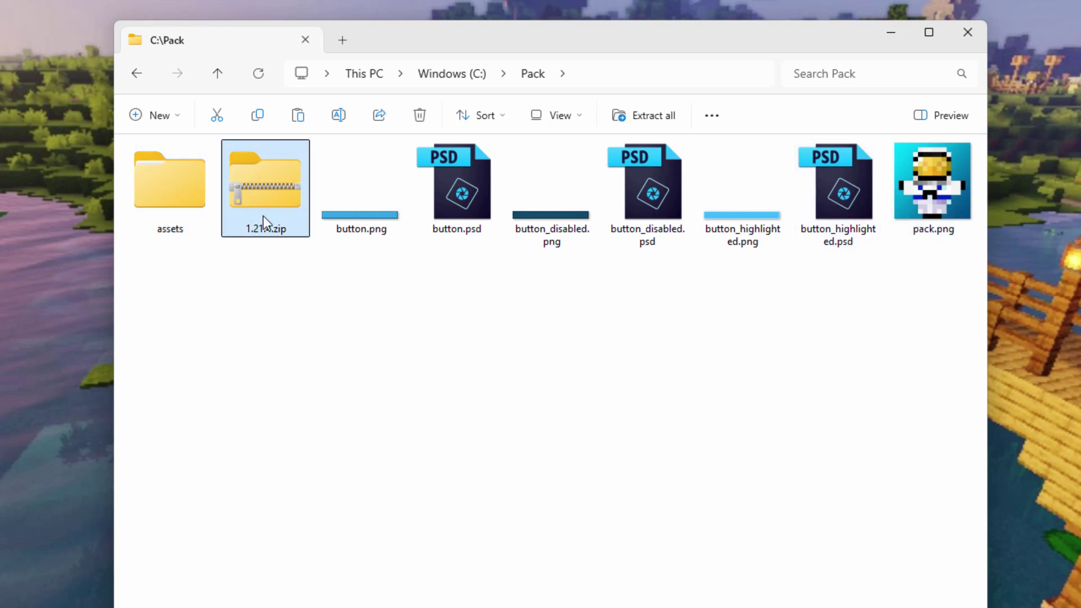
right_click(258, 182)
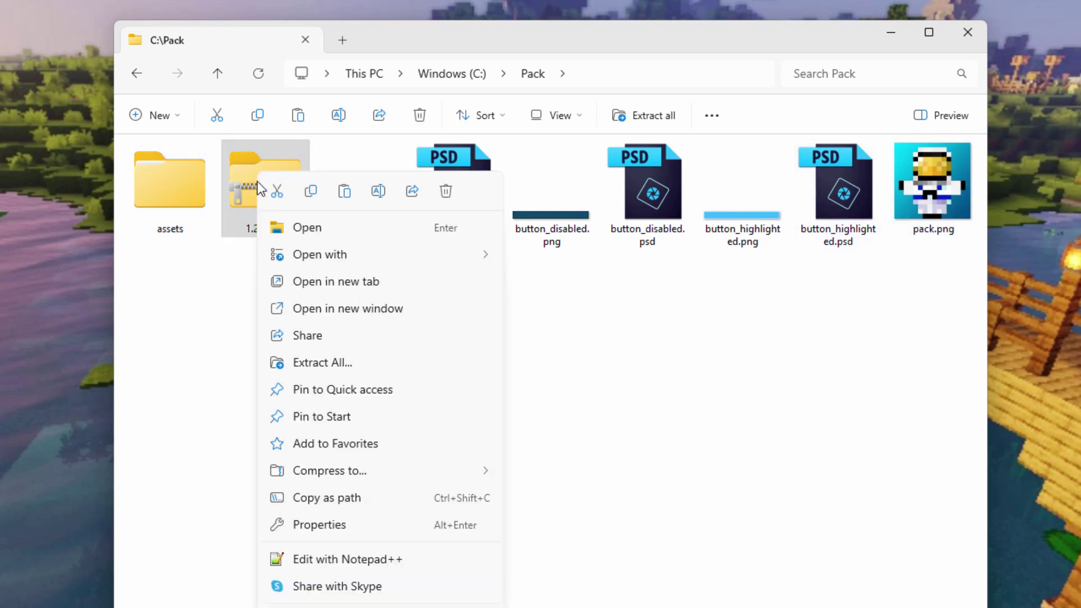
click(335, 310)
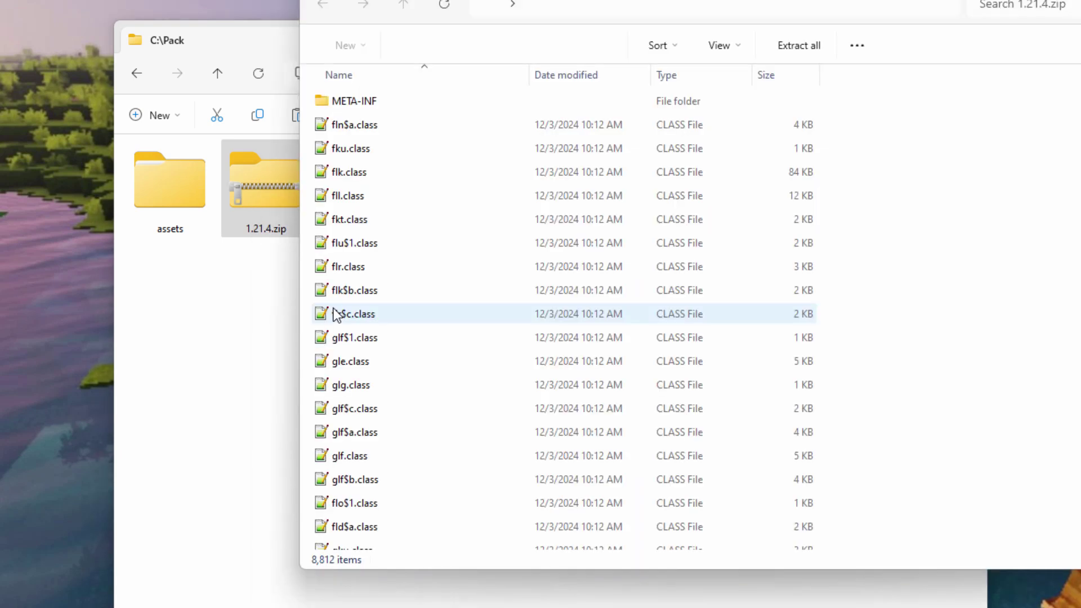
click(351, 81)
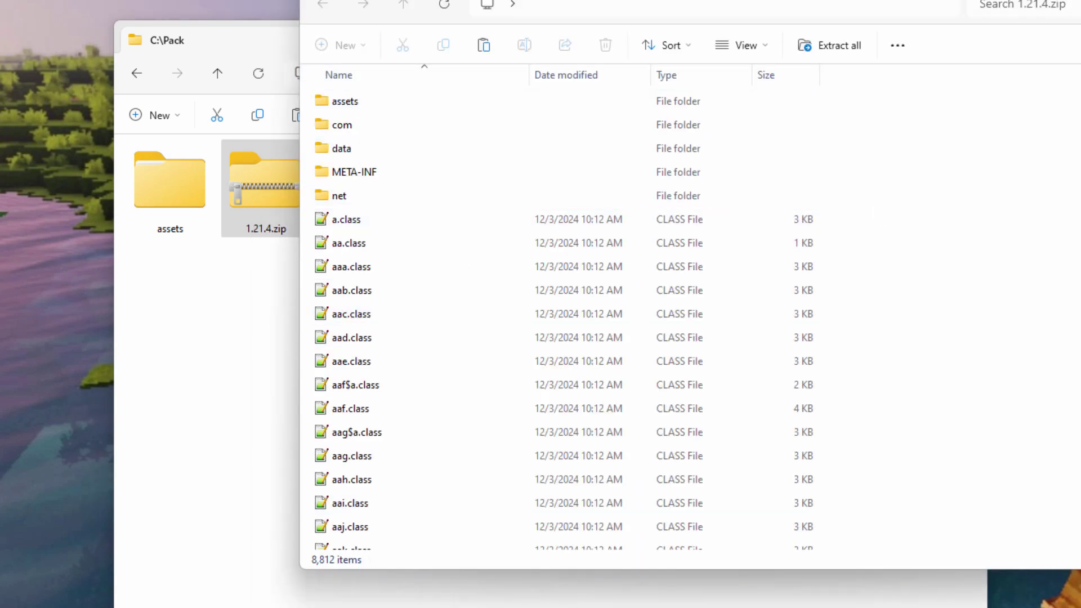
scroll(563, 318, down, 20)
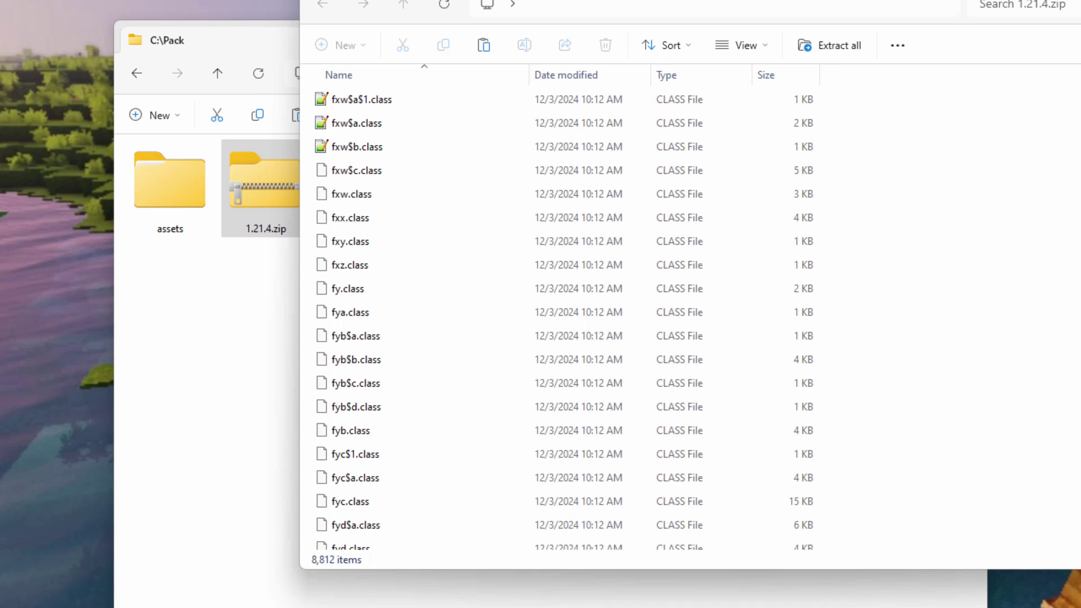
scroll(564, 318, down, 20)
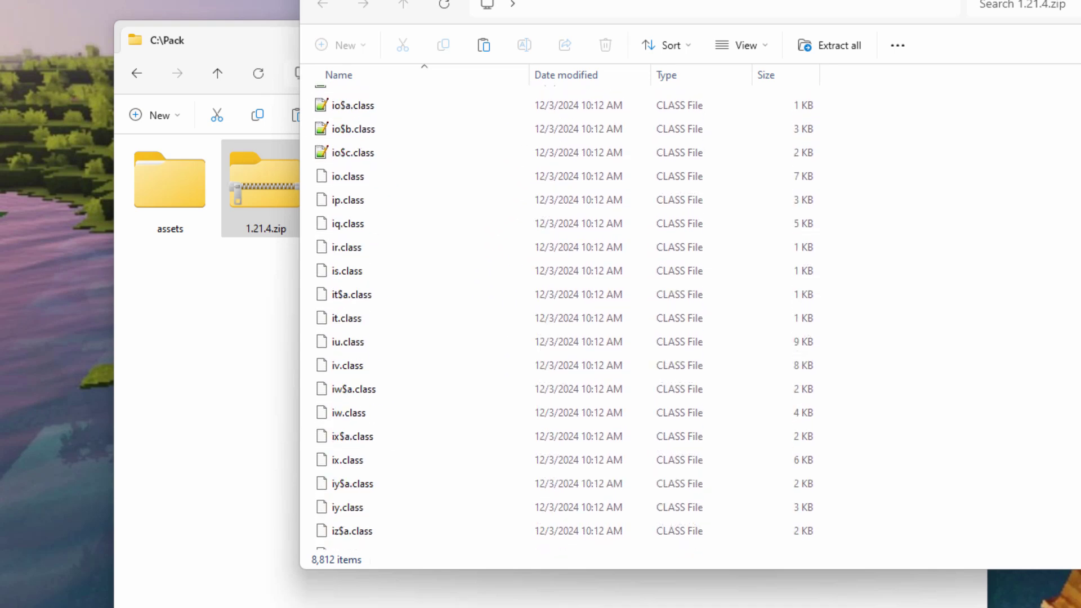
scroll(563, 318, down, 20)
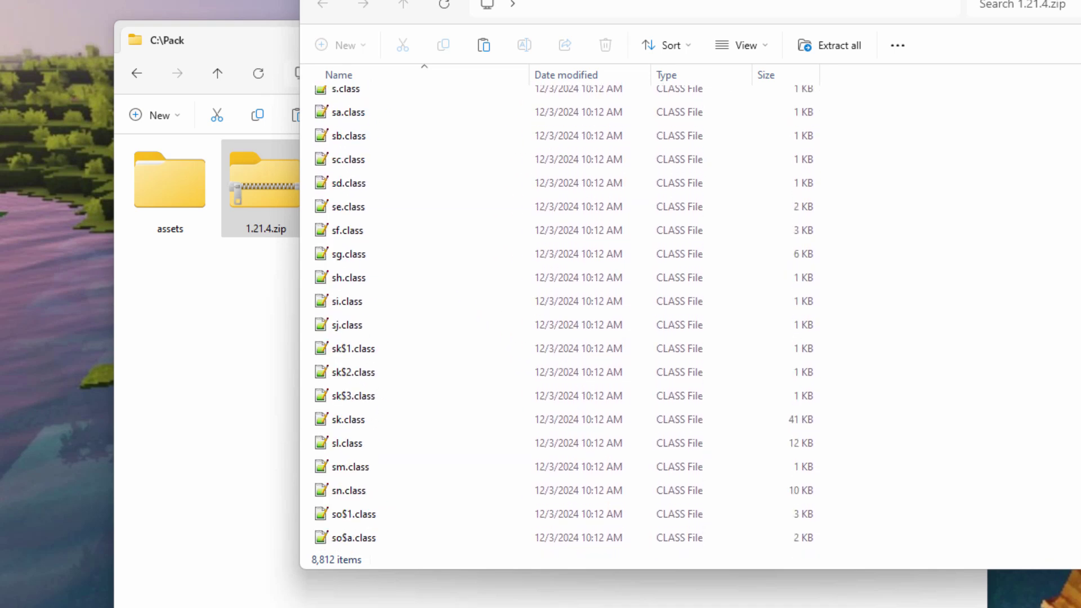
scroll(400, 353, up, 20)
click(399, 350)
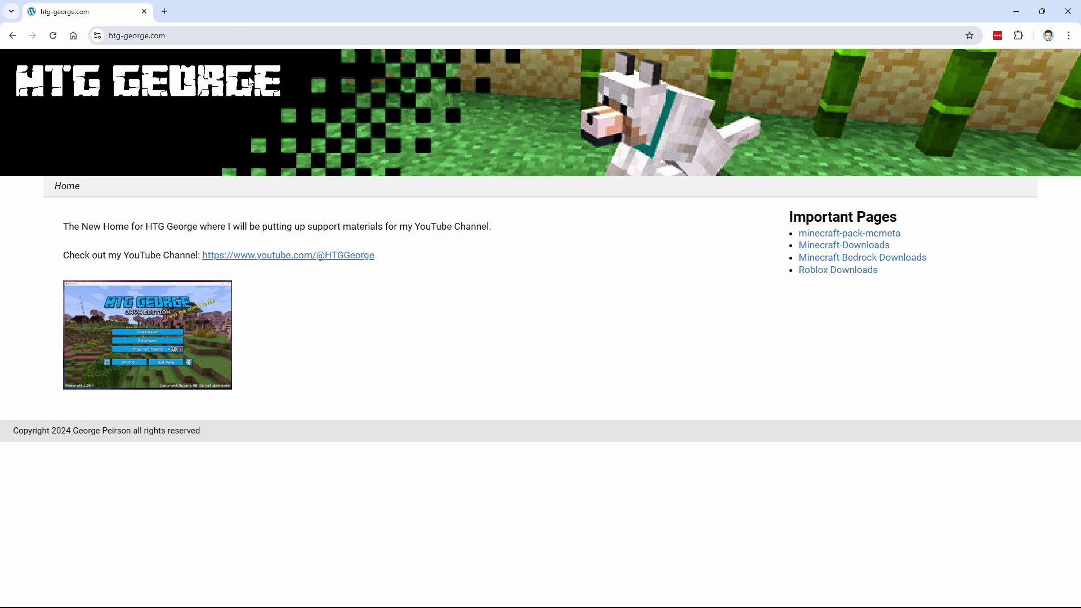
Step: From the minecraft-pack-mcmeta page, save the 1.21.4 pack format 46 zip into C:\Pack
click(840, 235)
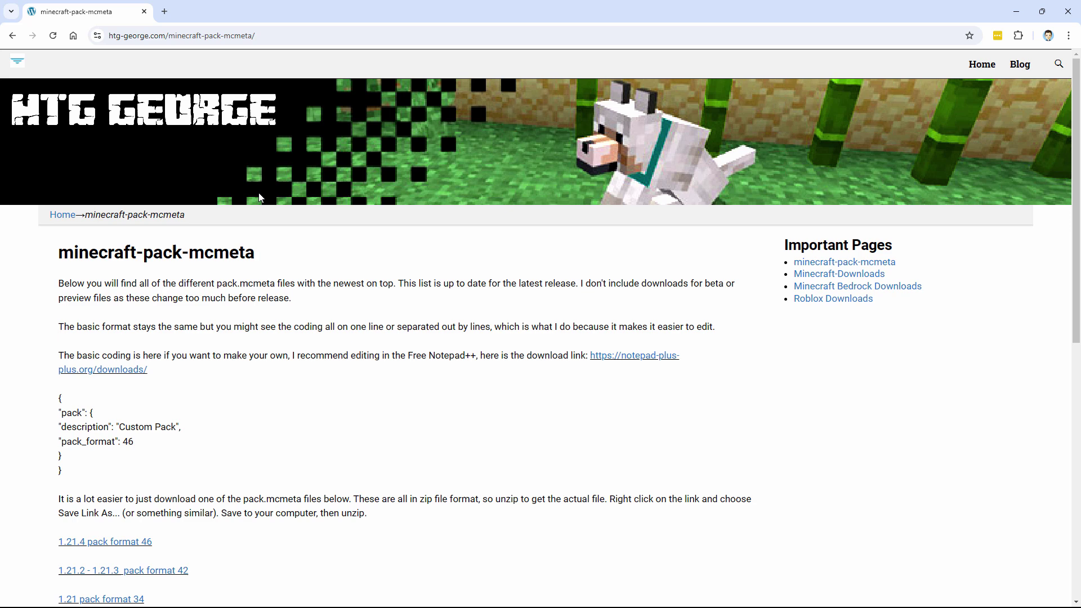
scroll(291, 386, down, 4)
scroll(291, 385, down, 1)
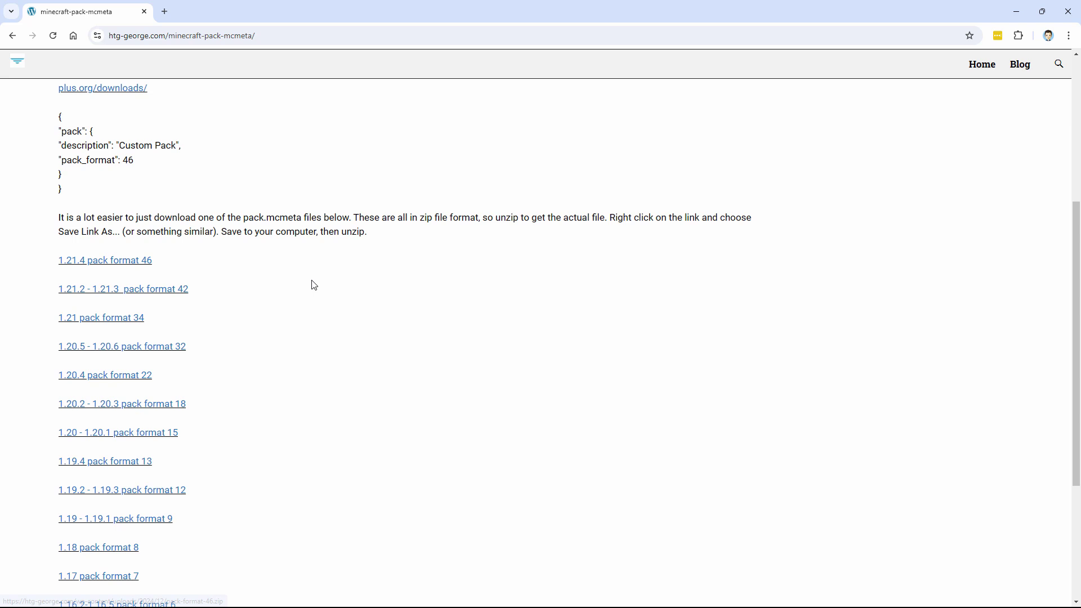
scroll(299, 349, up, 1)
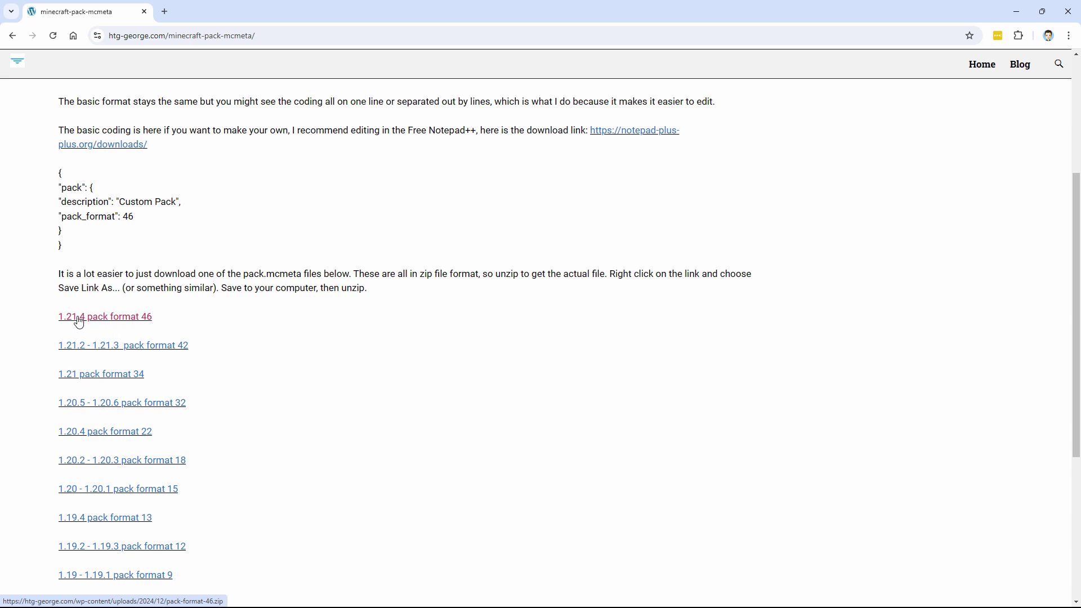
click(121, 318)
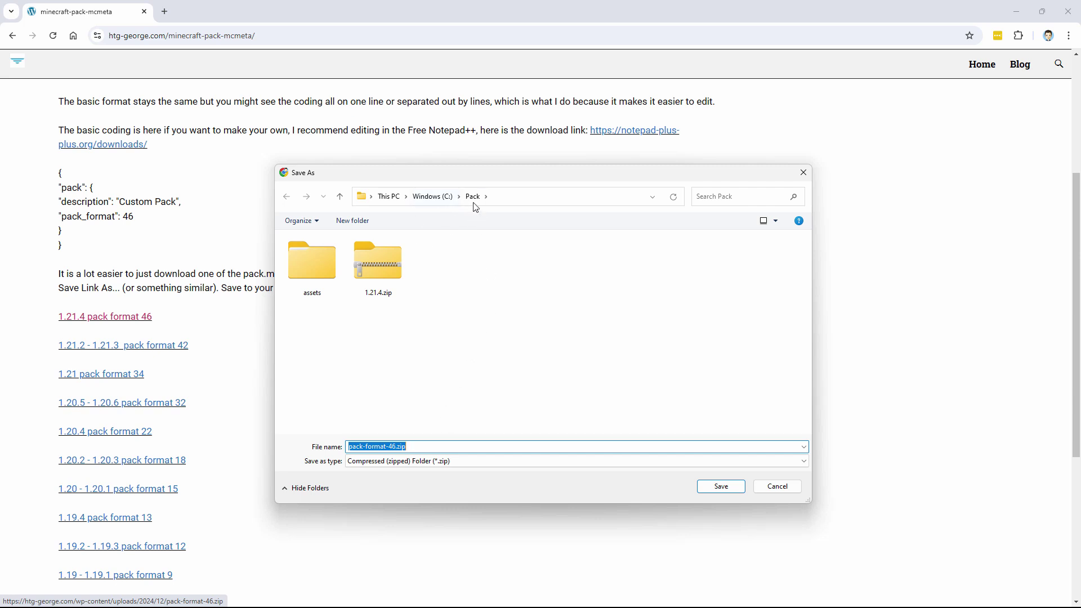
click(737, 490)
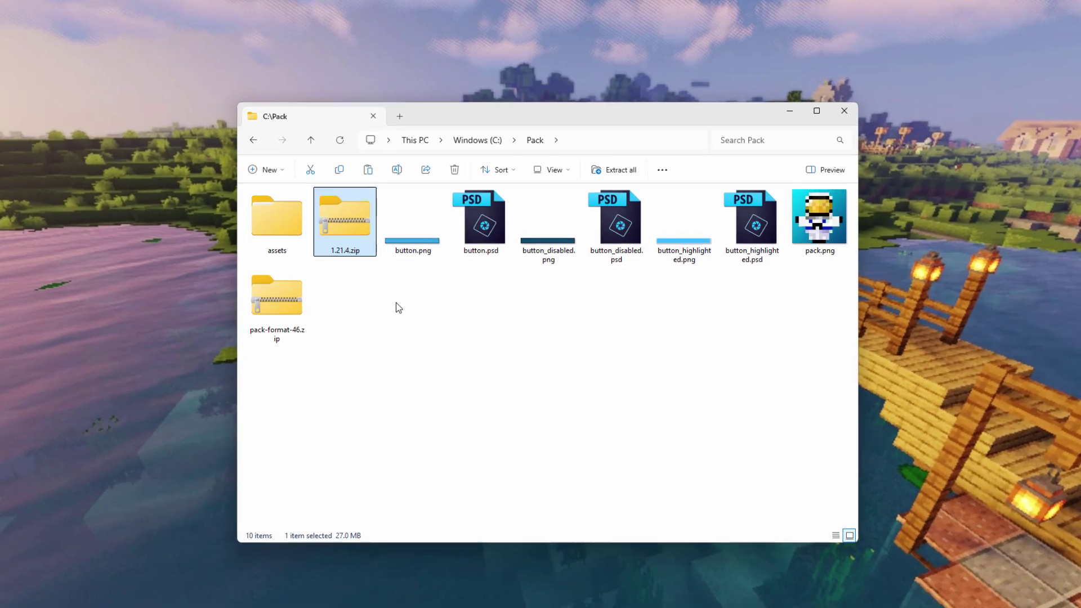
Step: Open pack-format-46.zip in a new window and copy pack.mcmeta into the Pack folder
click(284, 305)
right_click(281, 303)
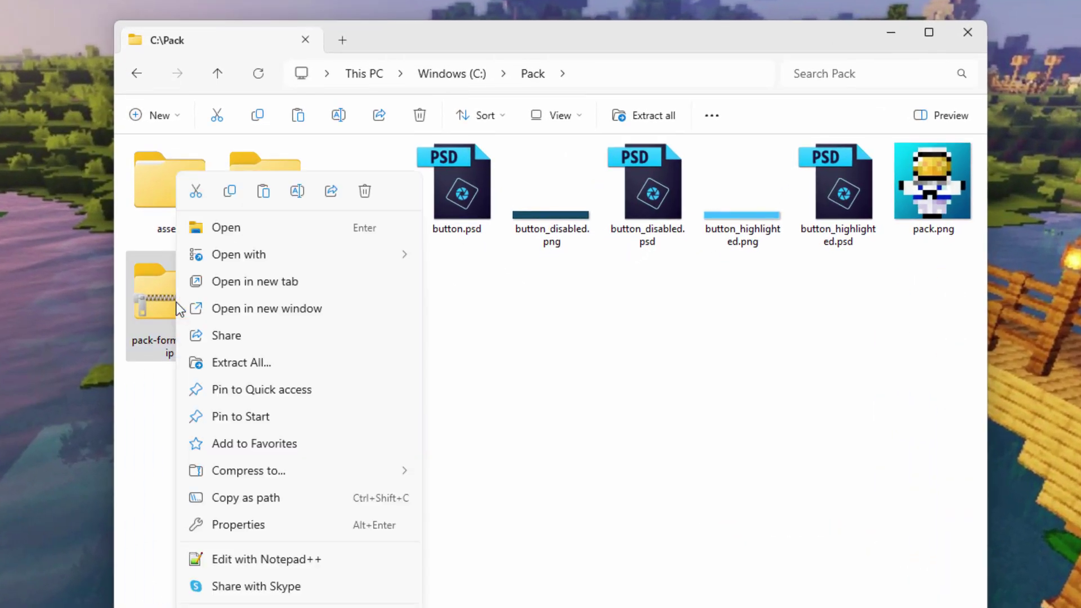
click(271, 311)
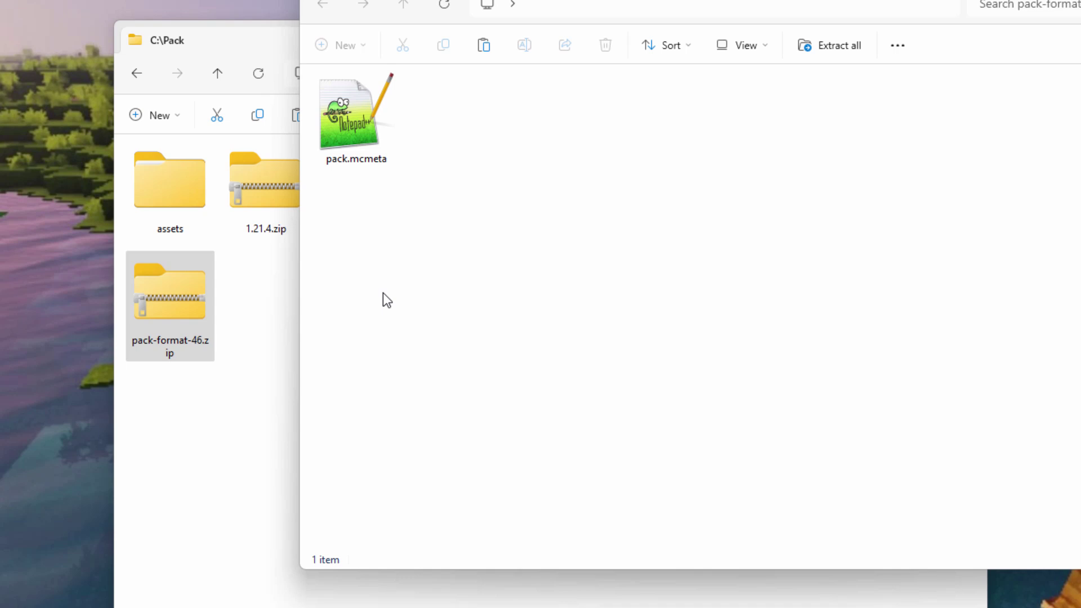
key(super+Right)
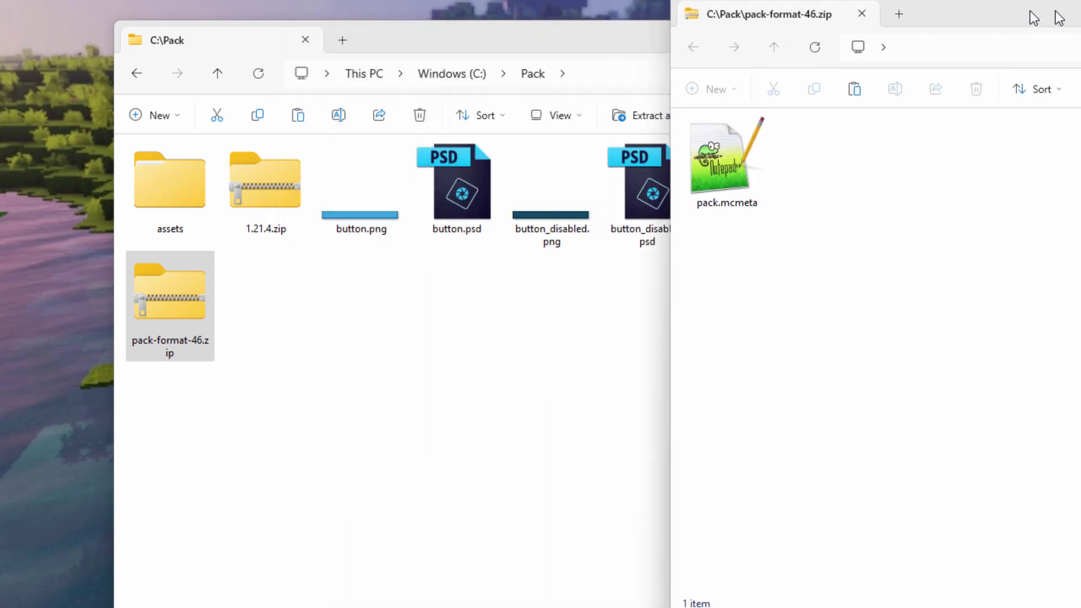
drag(763, 160, 396, 404)
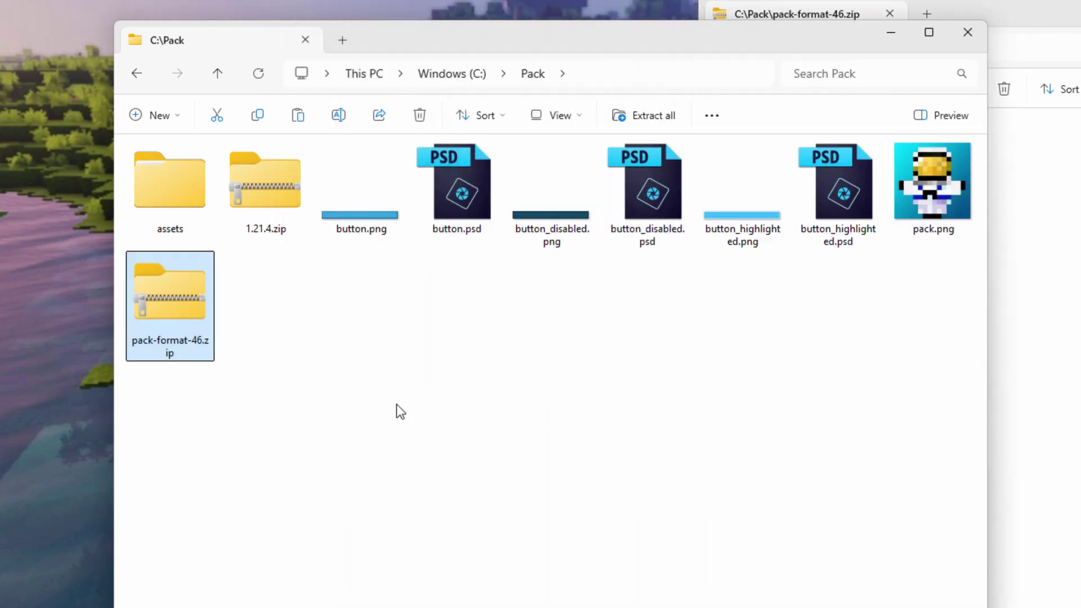
Step: Close the zip window and delete pack-format-46.zip
click(1026, 17)
drag(1056, 16, 709, 90)
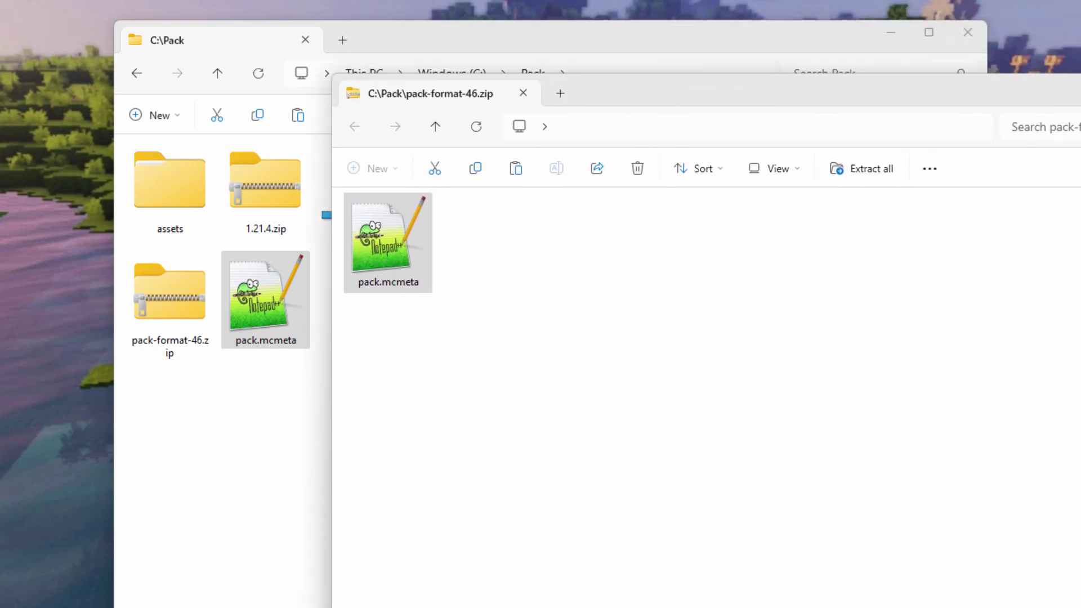
key(ctrl+w)
click(169, 307)
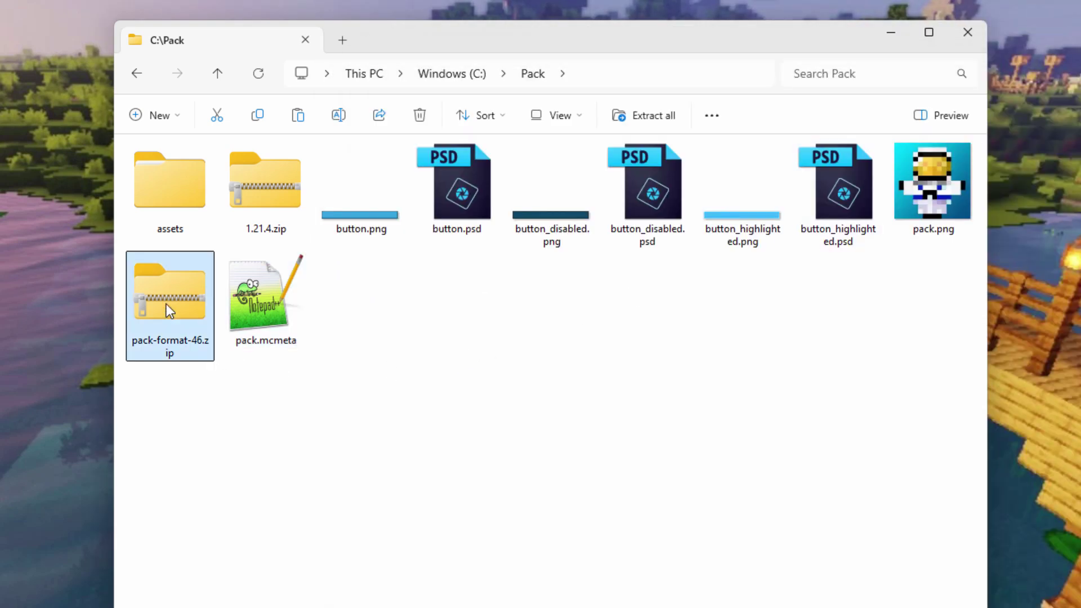
key(Delete)
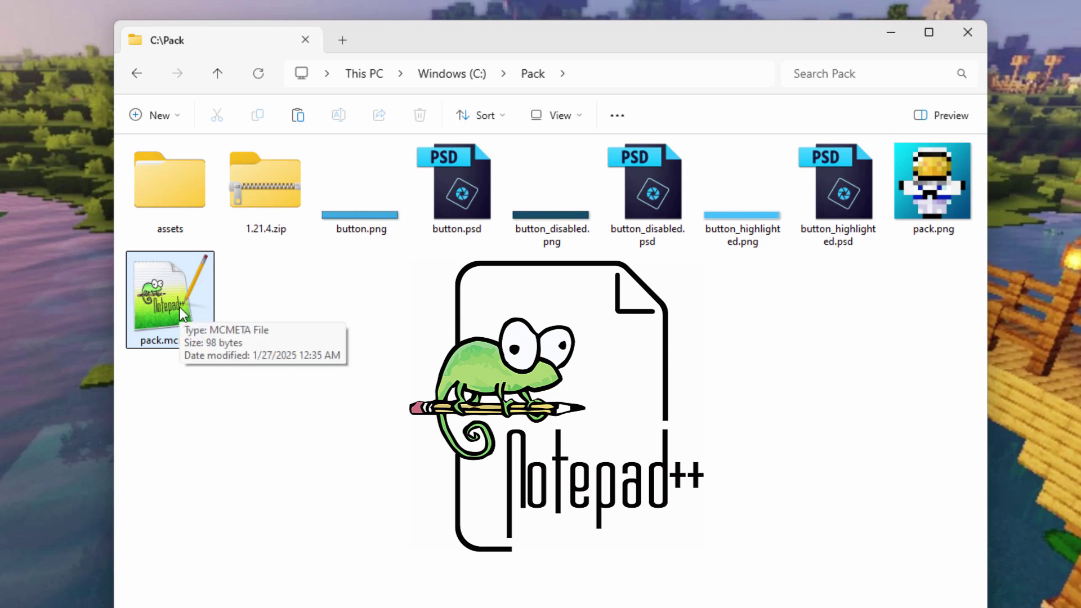
Step: Edit pack.mcmeta's description to 'Custom Color Buttons for 1.21.4', save, and close Notepad++
double_click(173, 299)
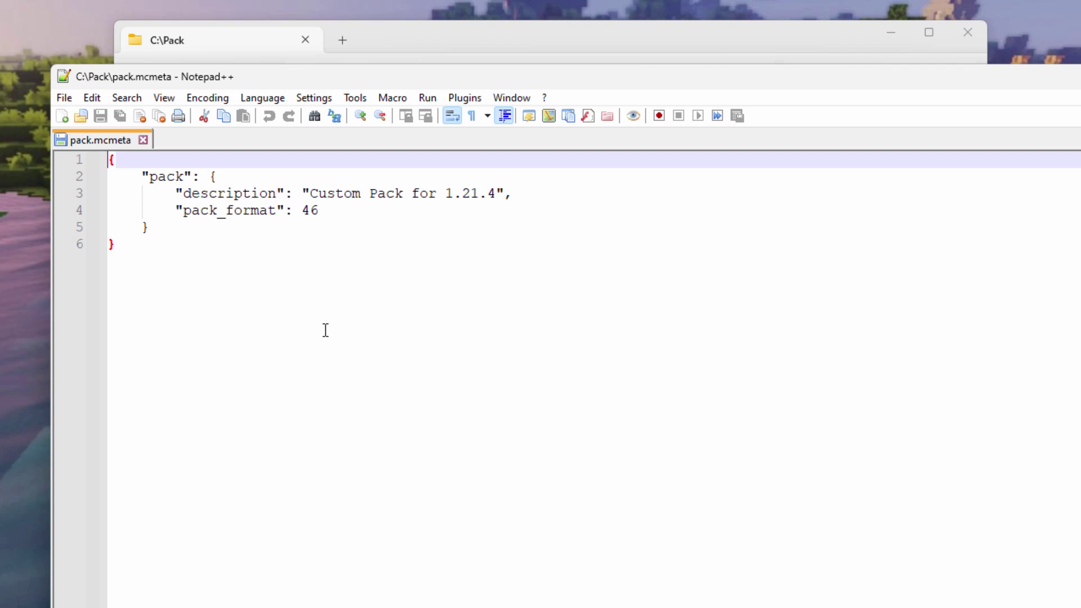
double_click(319, 212)
click(337, 243)
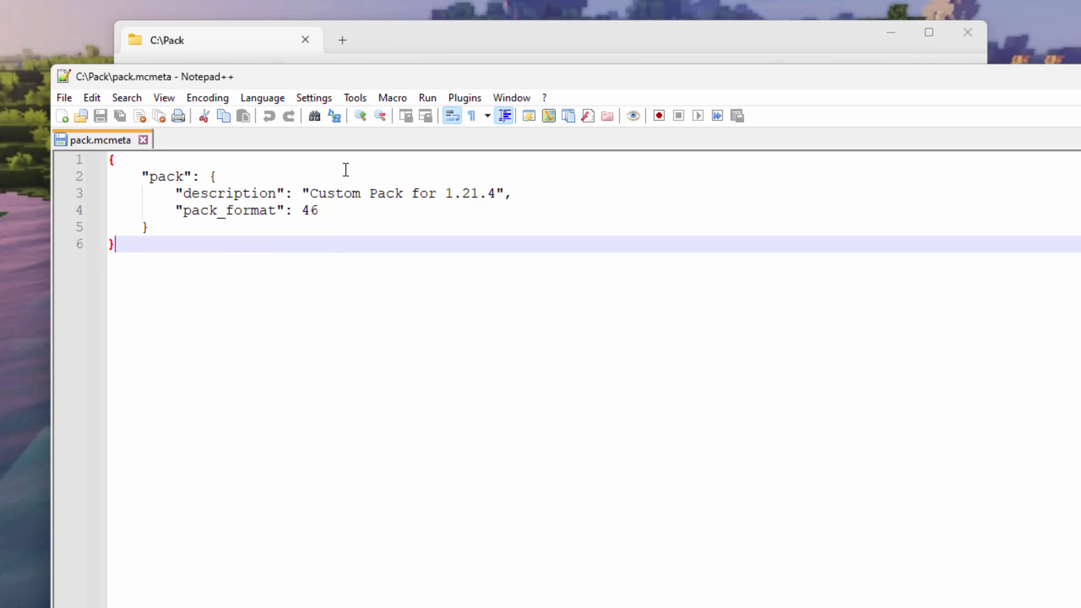
click(340, 198)
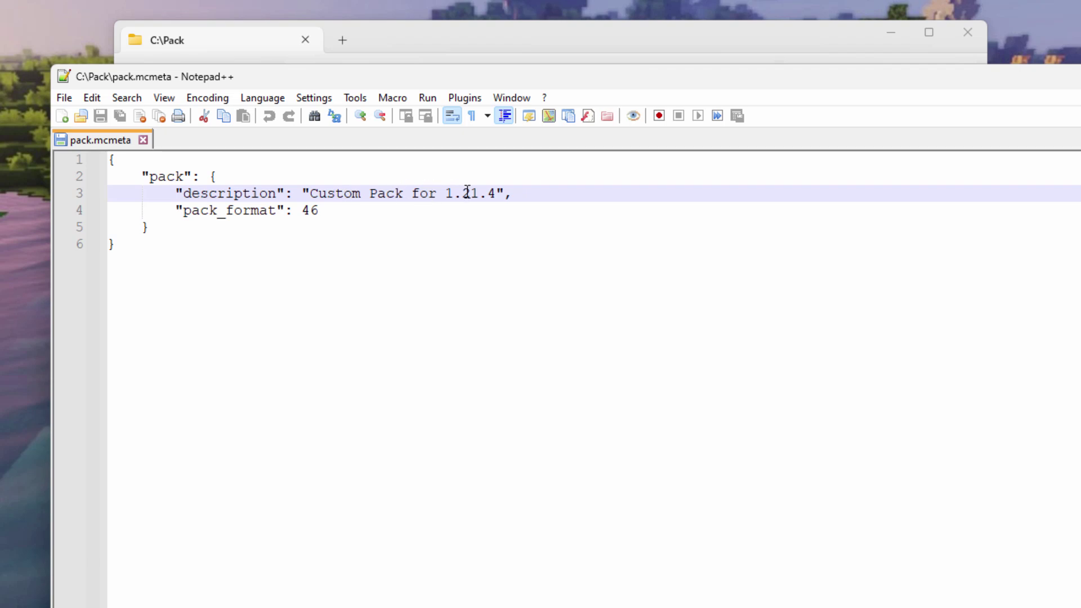
double_click(377, 195)
key(BackSpace)
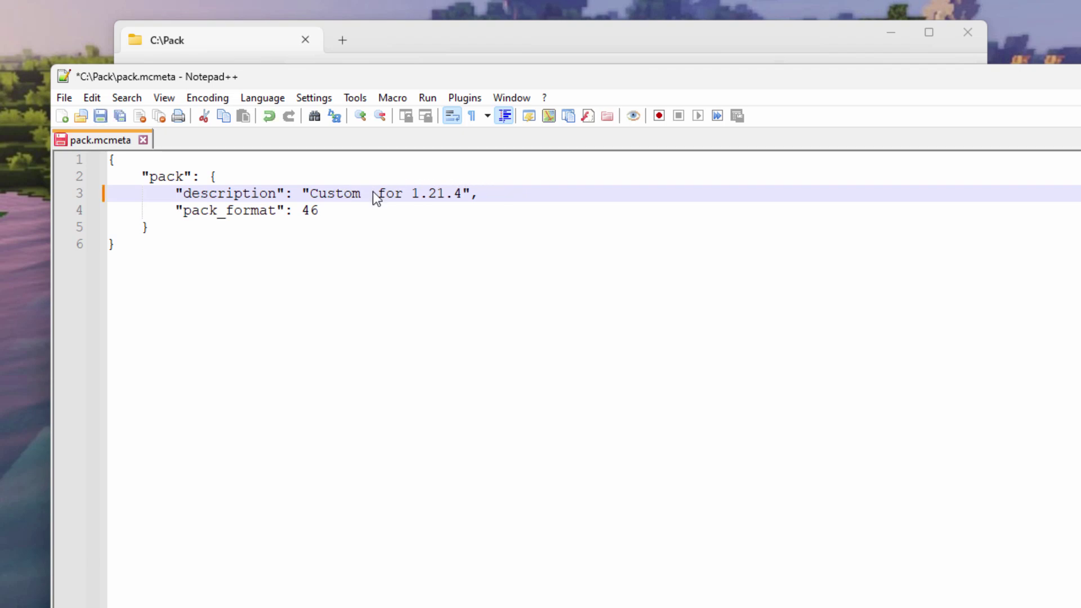
text(Color Buttons)
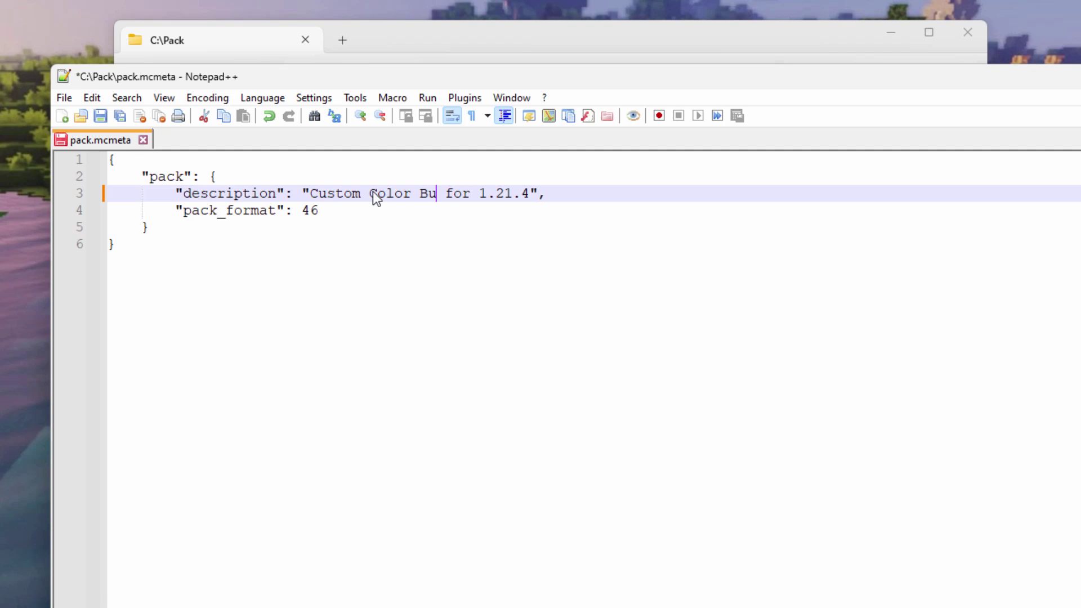
click(488, 212)
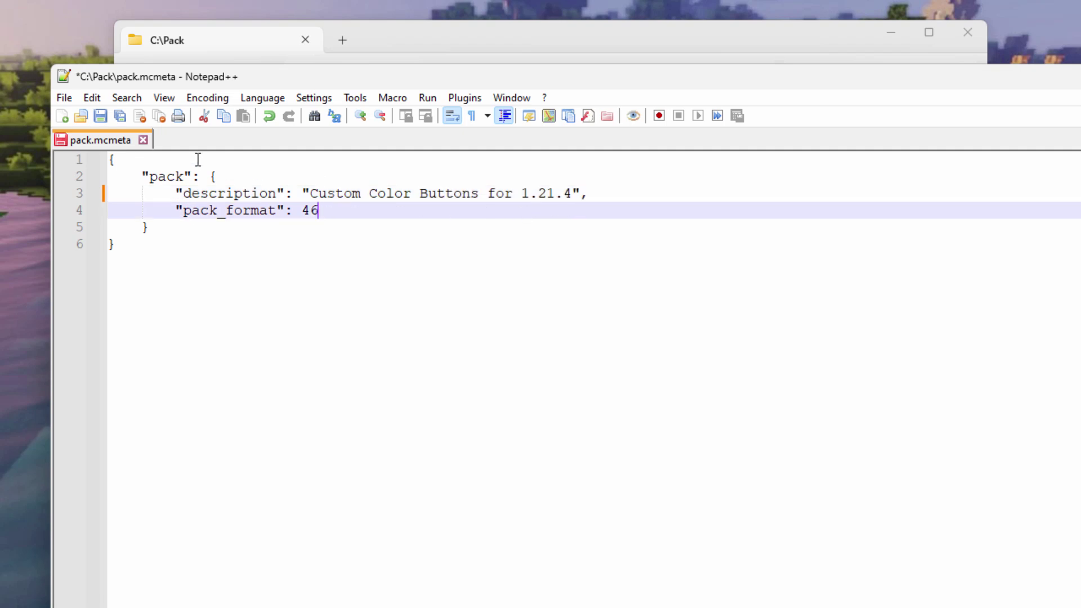
click(100, 116)
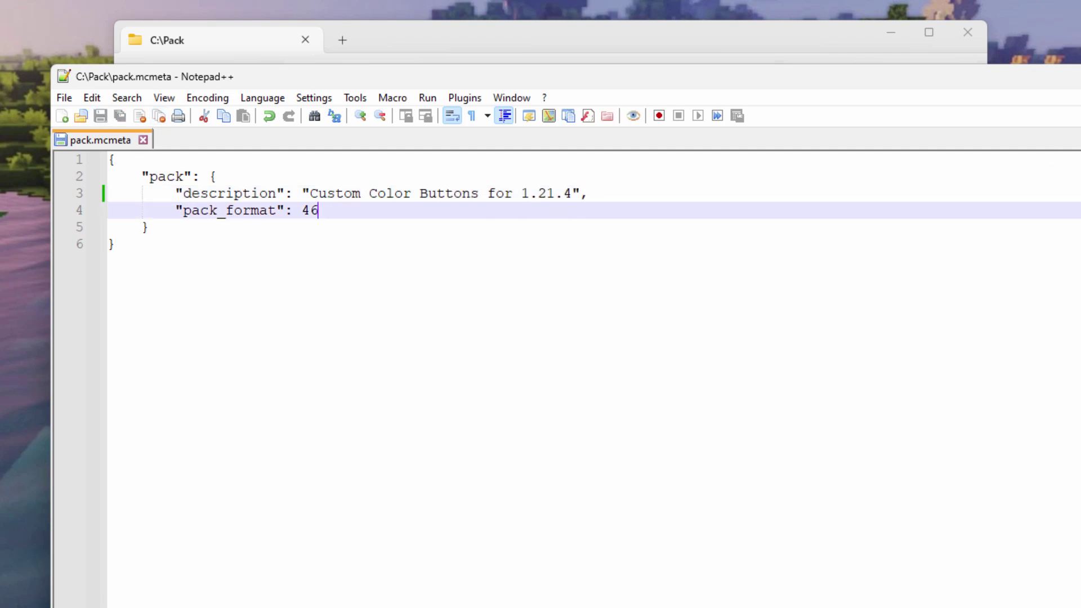
key(alt+F4)
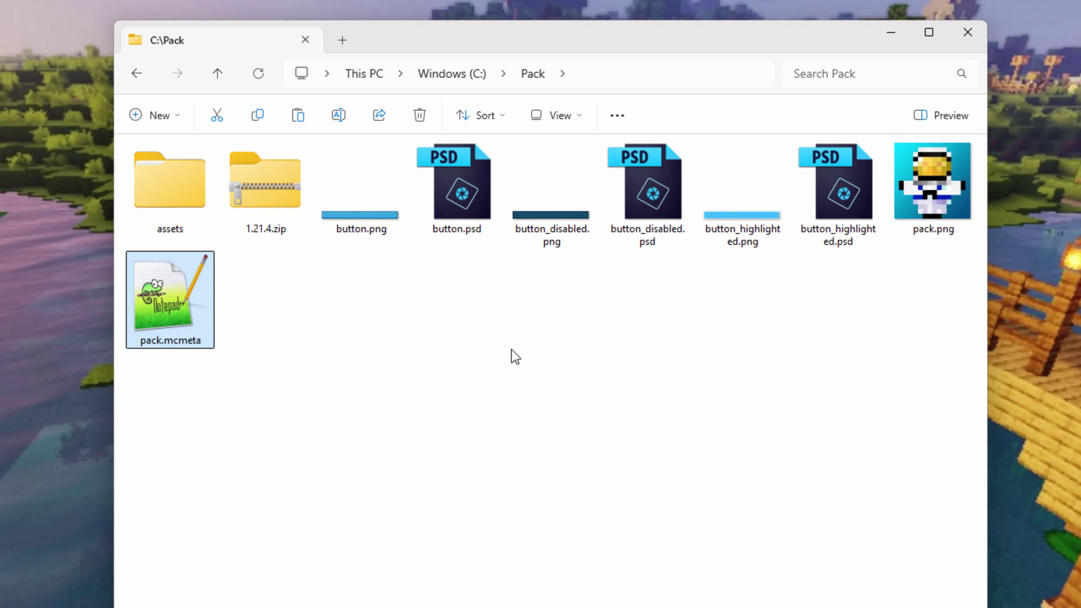
Step: Compress the assets folder, pack.png and pack.mcmeta into a ZIP file
click(171, 201)
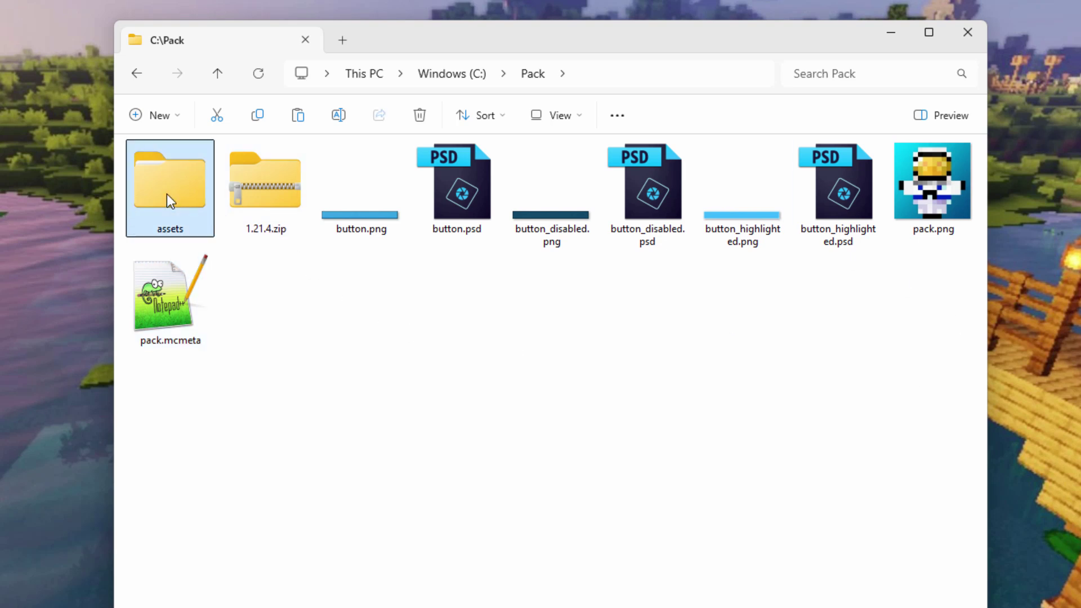
key(ctrl)
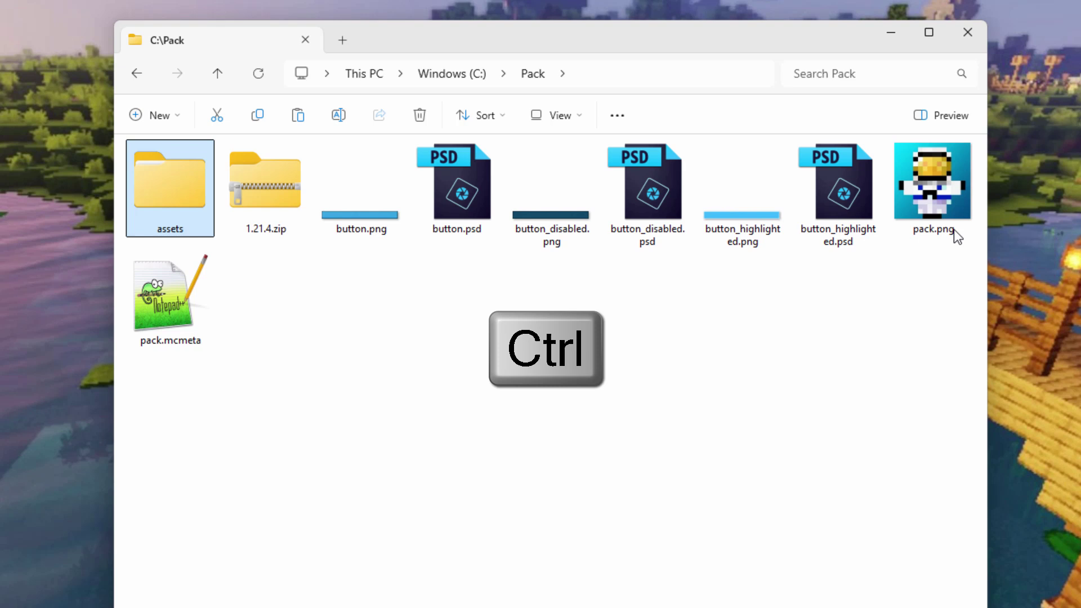
ctrl+click(924, 205)
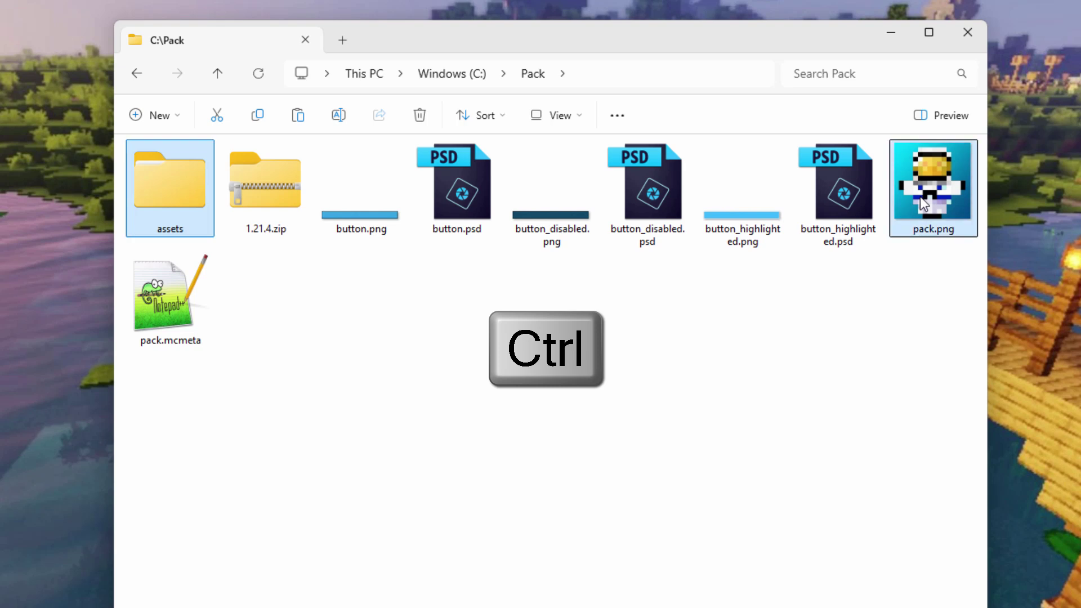
ctrl+click(150, 303)
right_click(161, 297)
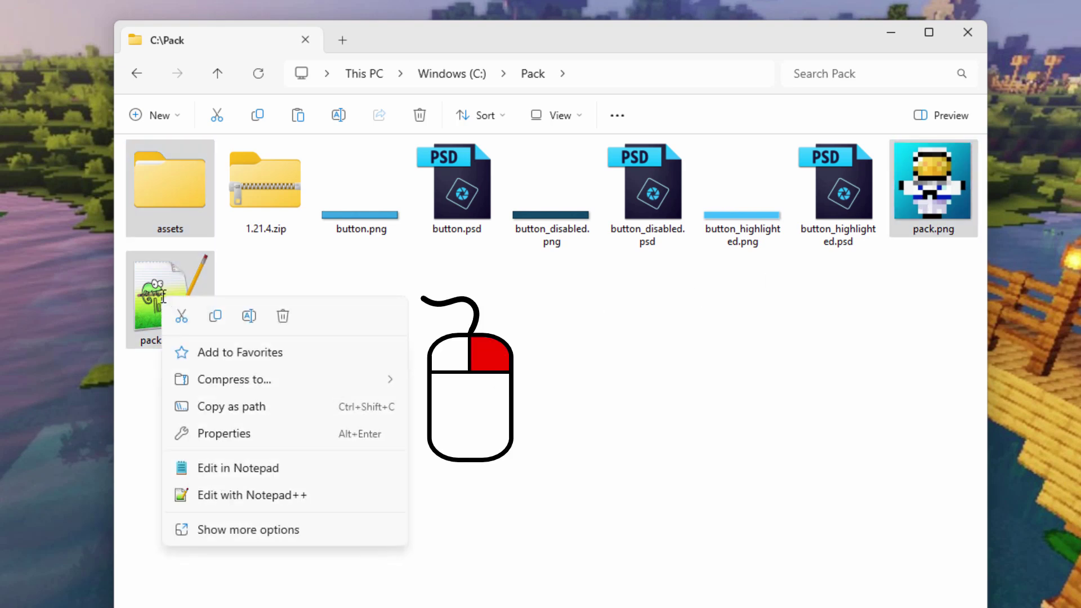
mouse_move(296, 377)
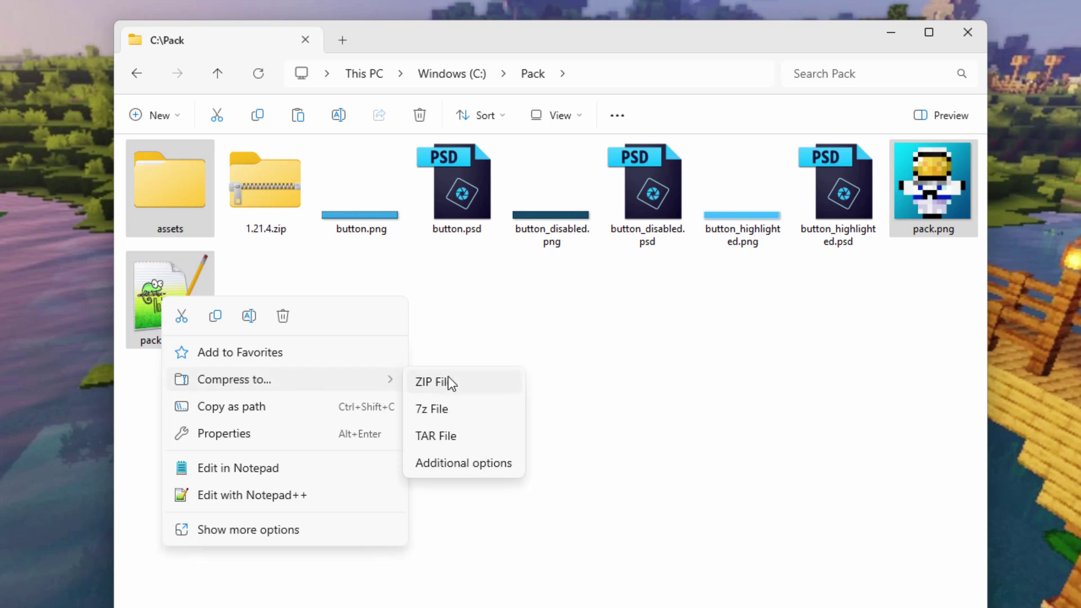
click(495, 382)
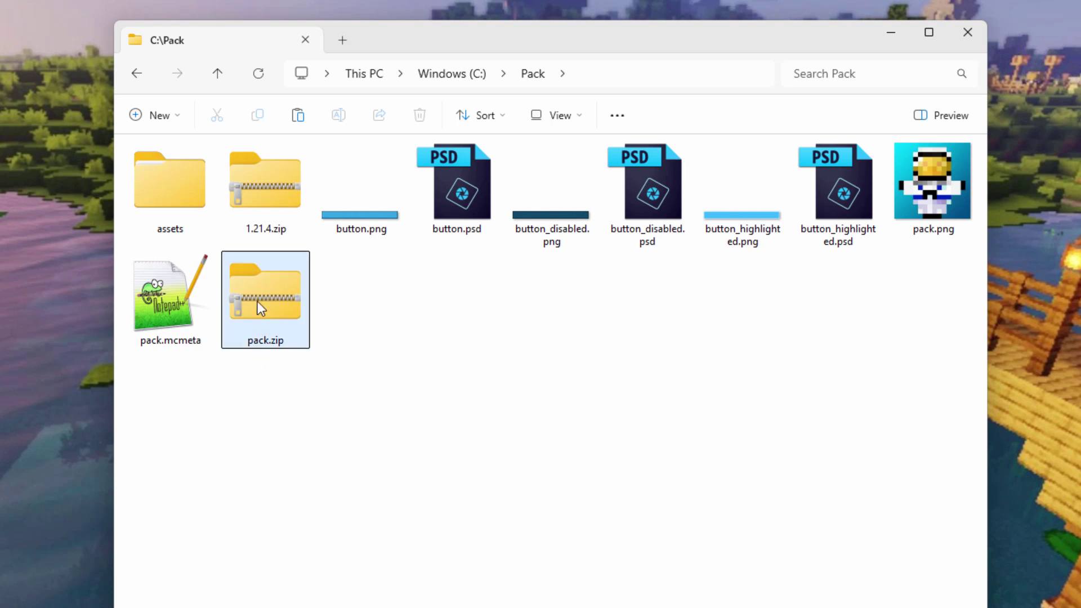
Step: Rename the new pack.zip to 'color buttons.zip'
click(271, 323)
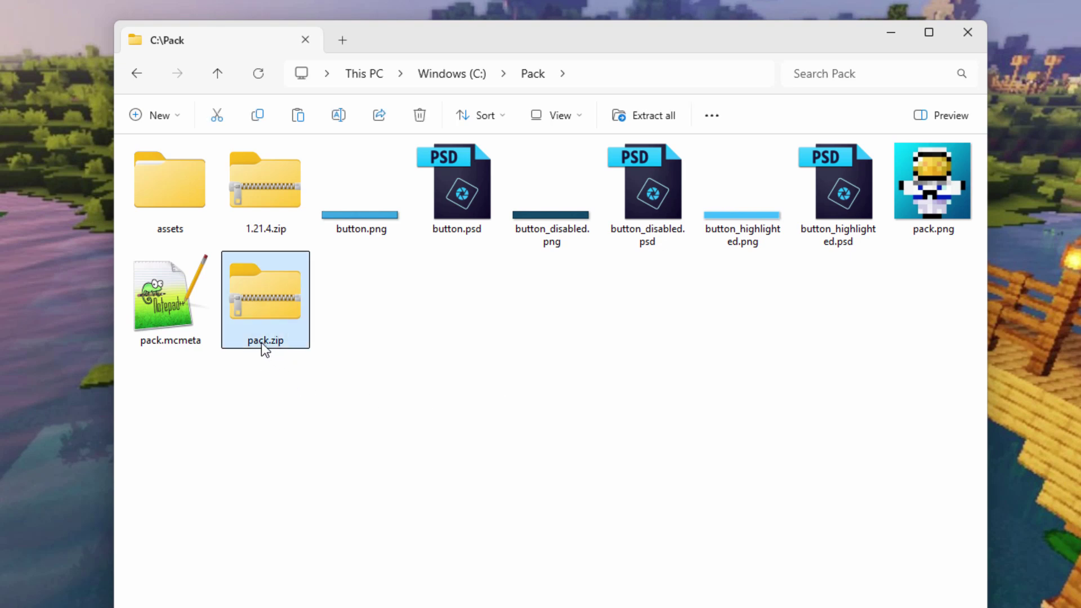
click(262, 342)
text(color Butto)
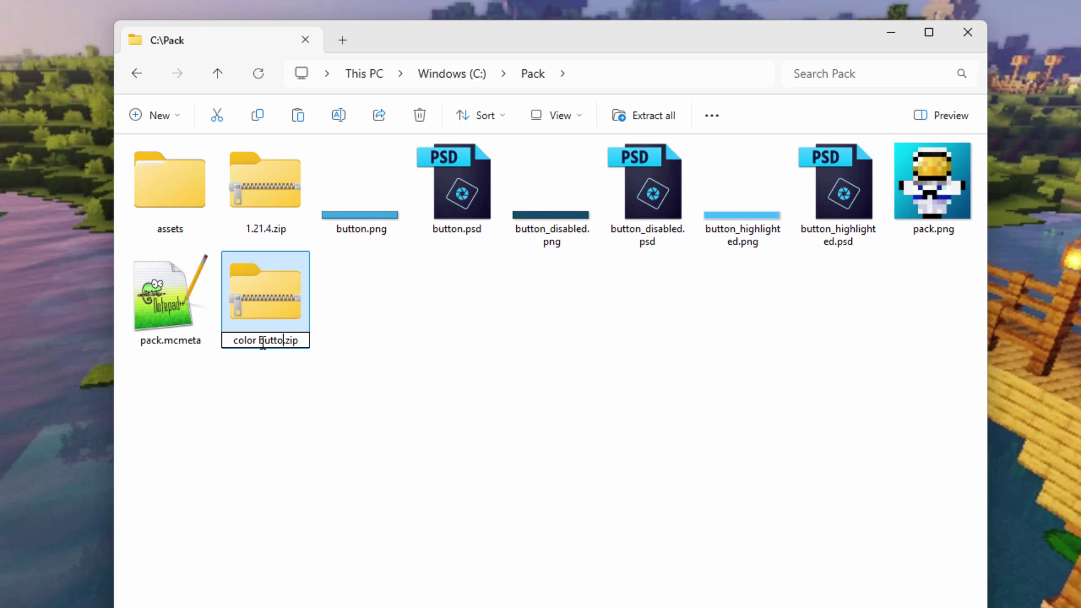
text(ns)
key(Return)
click(356, 366)
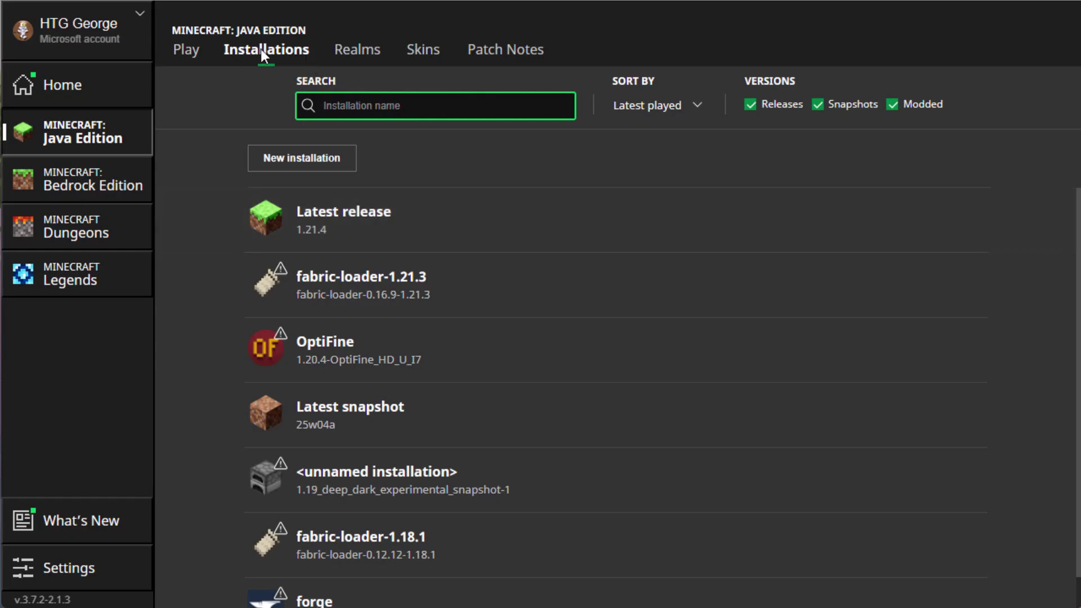
Step: Open the resourcepacks folder in the Latest release installation's game directory
mouse_move(464, 218)
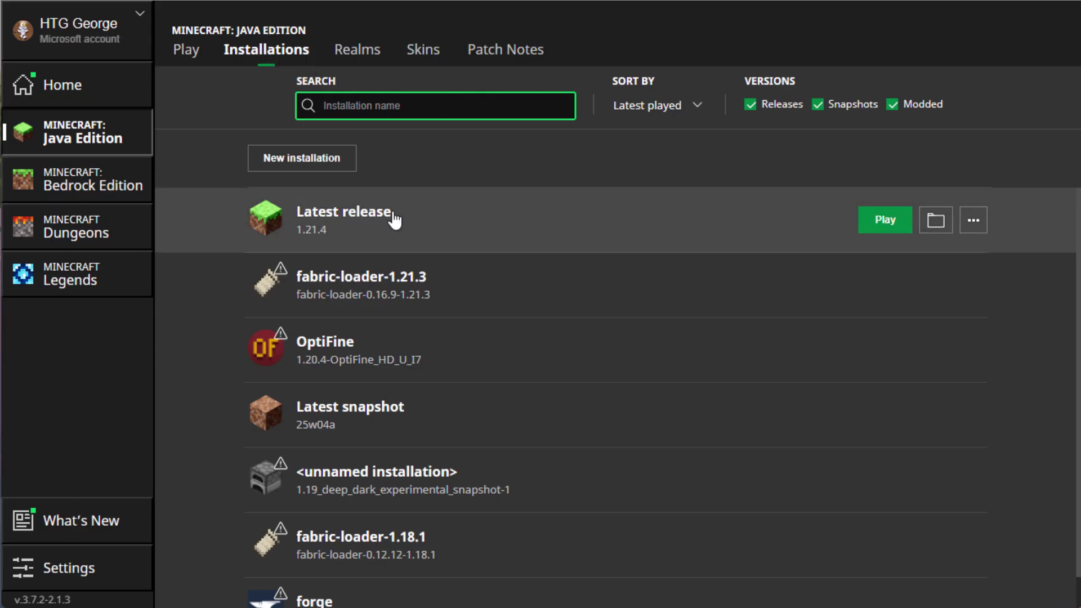
click(938, 221)
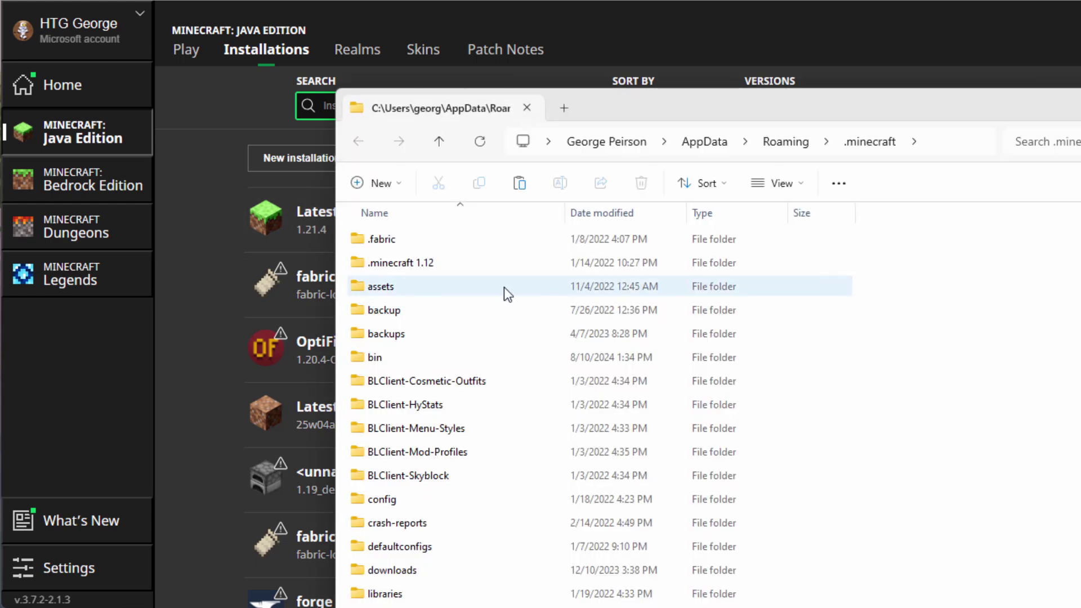
scroll(504, 287, down, 5)
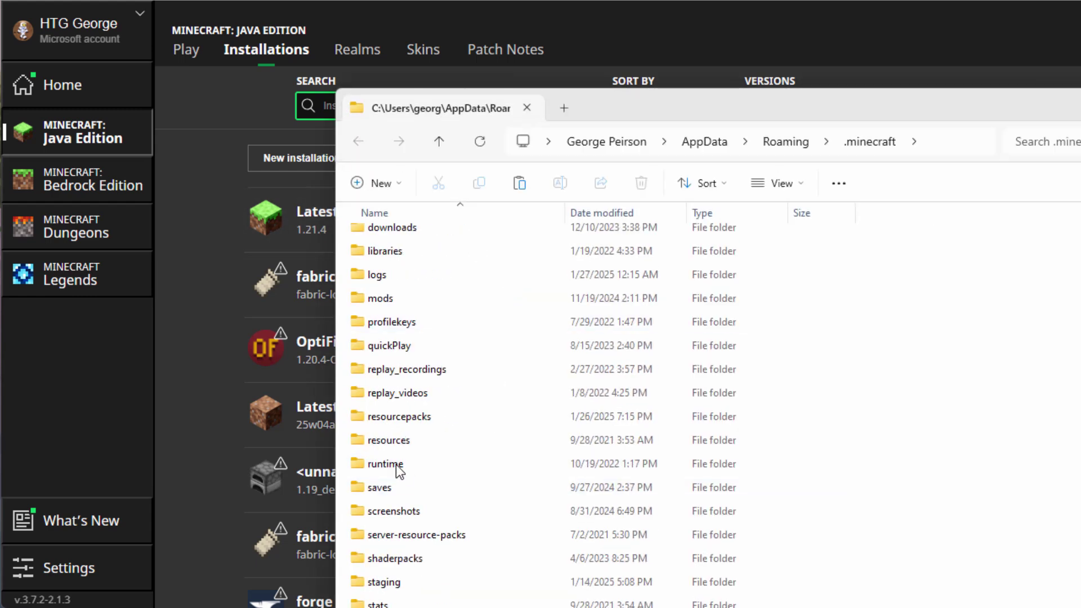
double_click(360, 419)
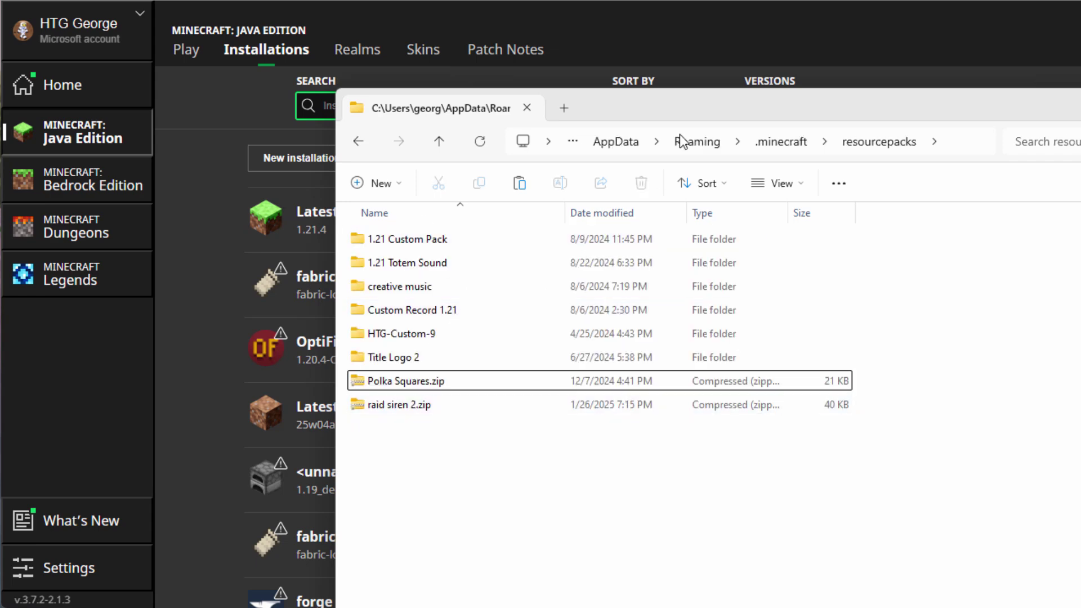
Step: Move color buttons.zip from C:\Pack into resourcepacks, then close both folder windows
drag(669, 109, 341, 102)
key(alt+Tab)
drag(545, 68, 817, 113)
drag(614, 369, 225, 471)
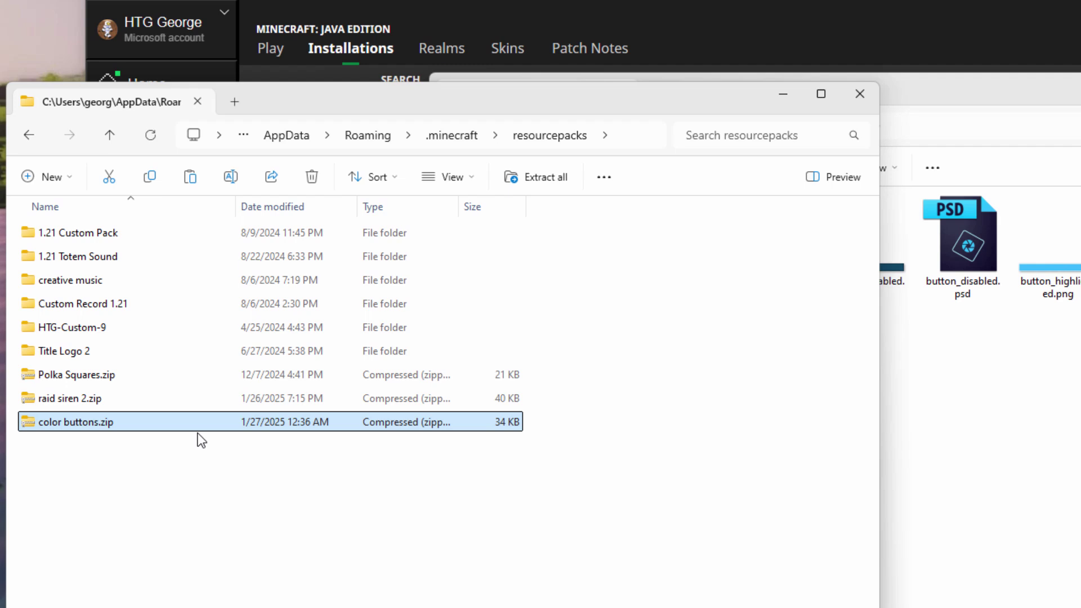
click(858, 97)
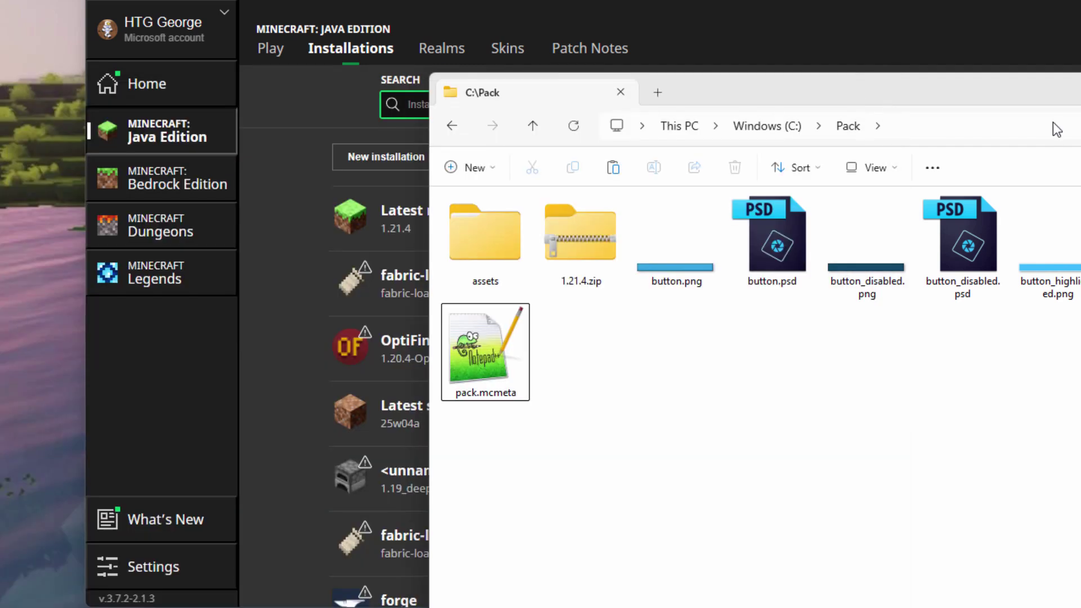
key(alt+F4)
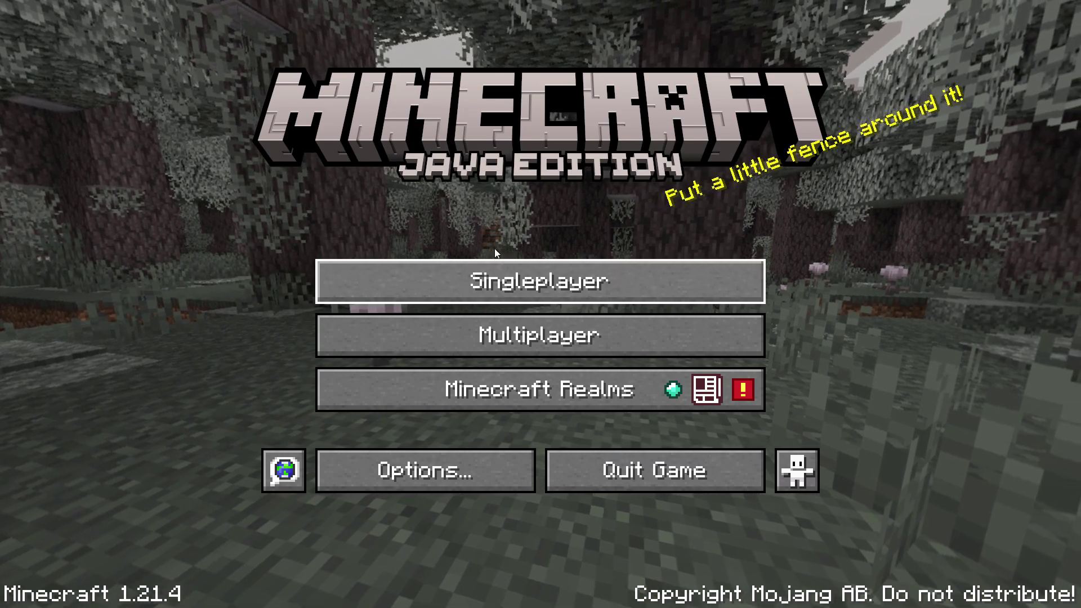
Step: Move color buttons.zip to Selected in Options > Resource Packs and apply it with Done
click(457, 474)
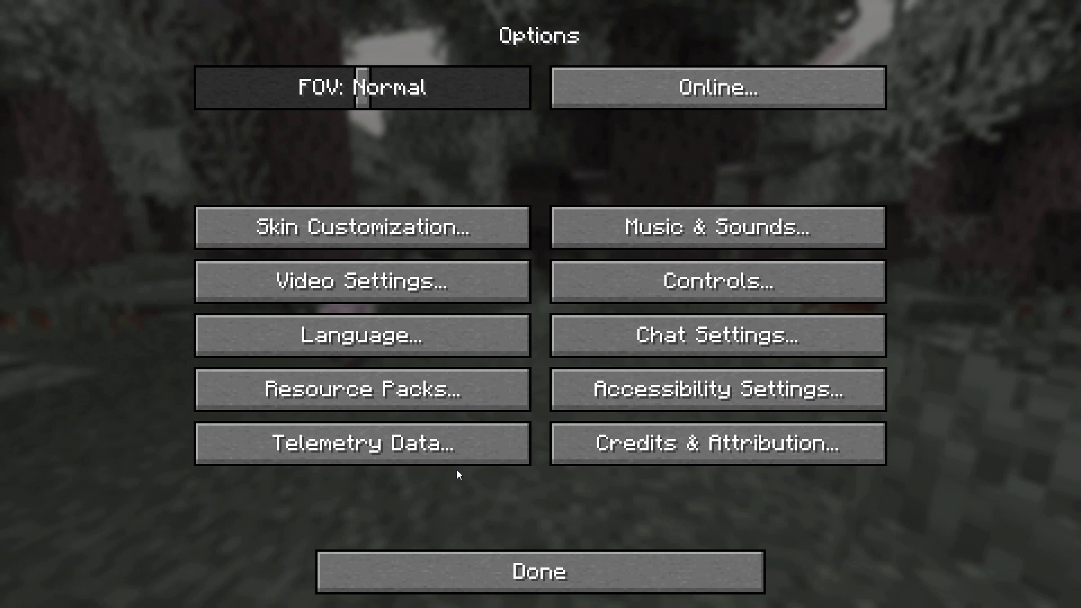
click(407, 388)
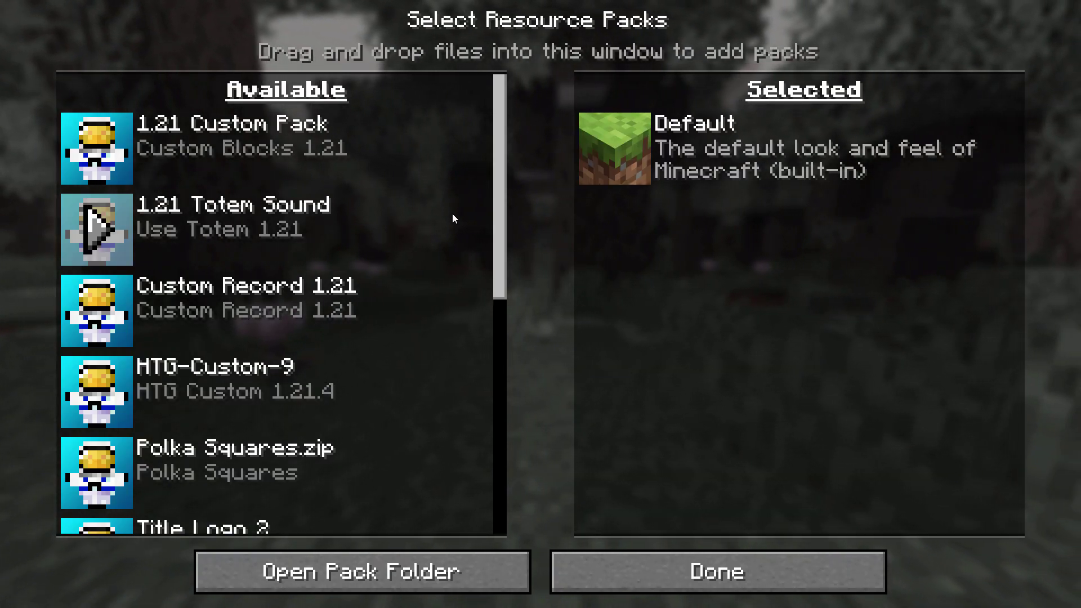
click(488, 201)
drag(494, 151, 488, 325)
scroll(316, 175, down, 2)
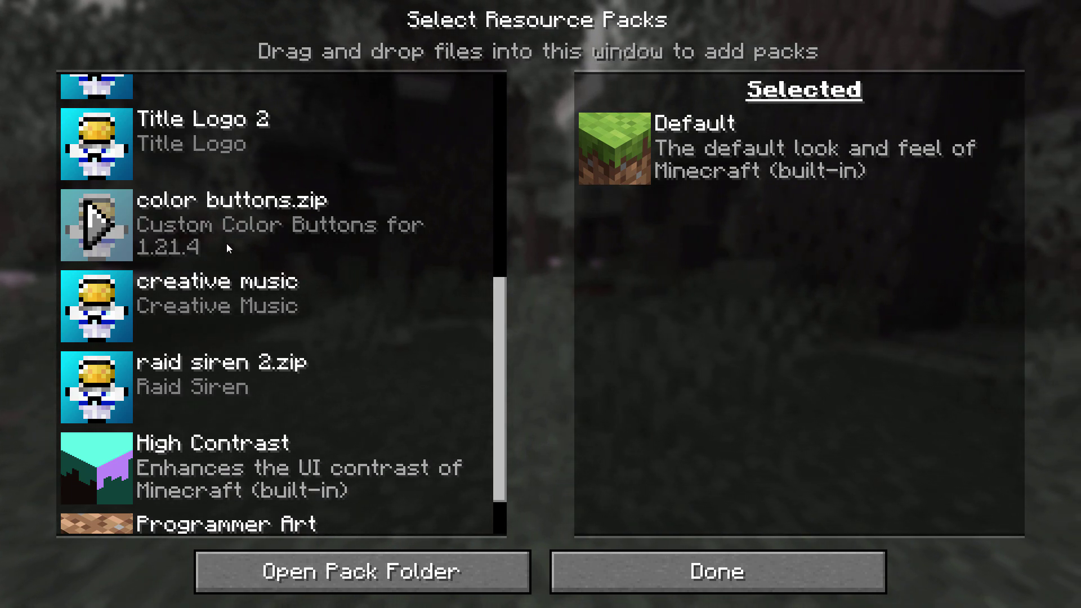
click(97, 226)
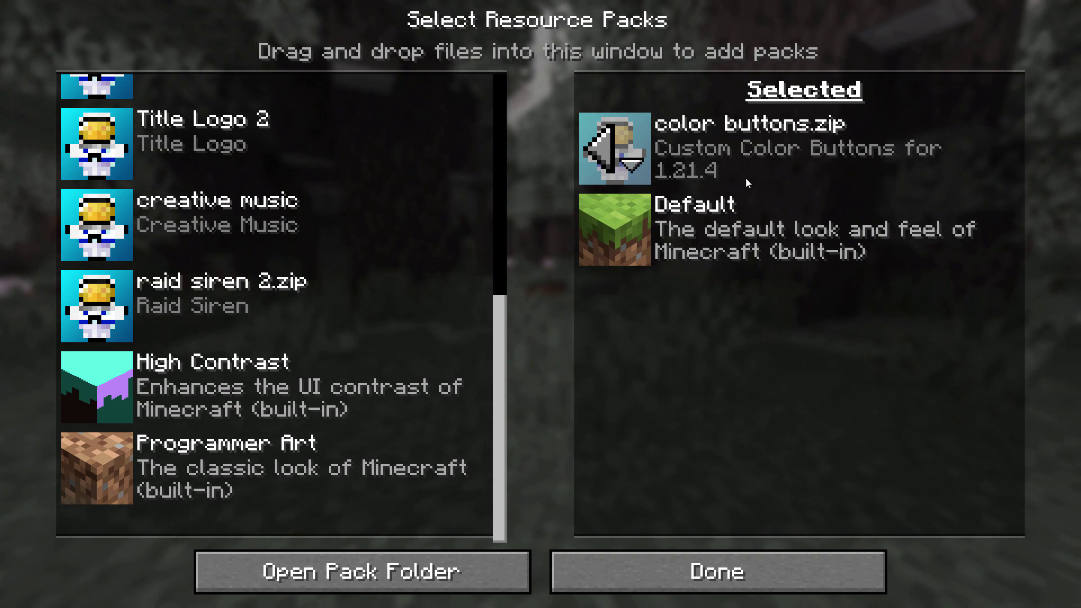
click(722, 557)
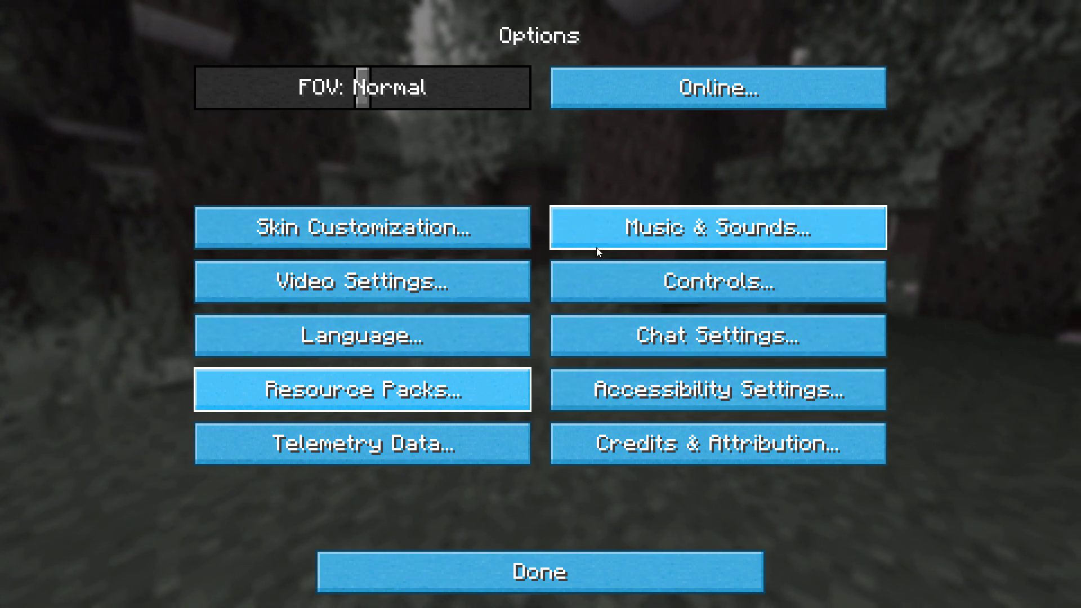
click(540, 572)
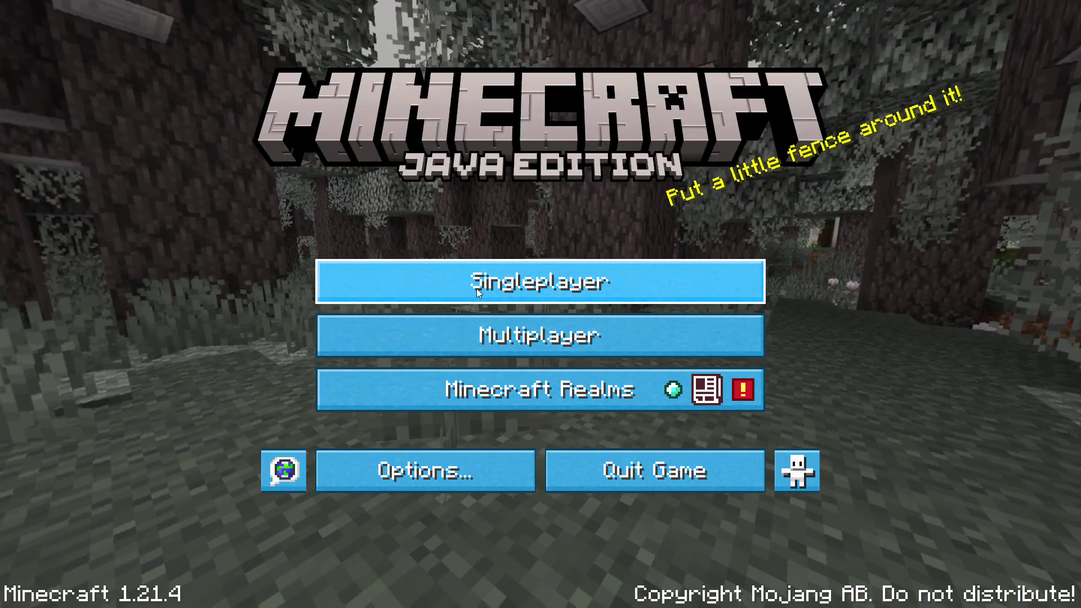